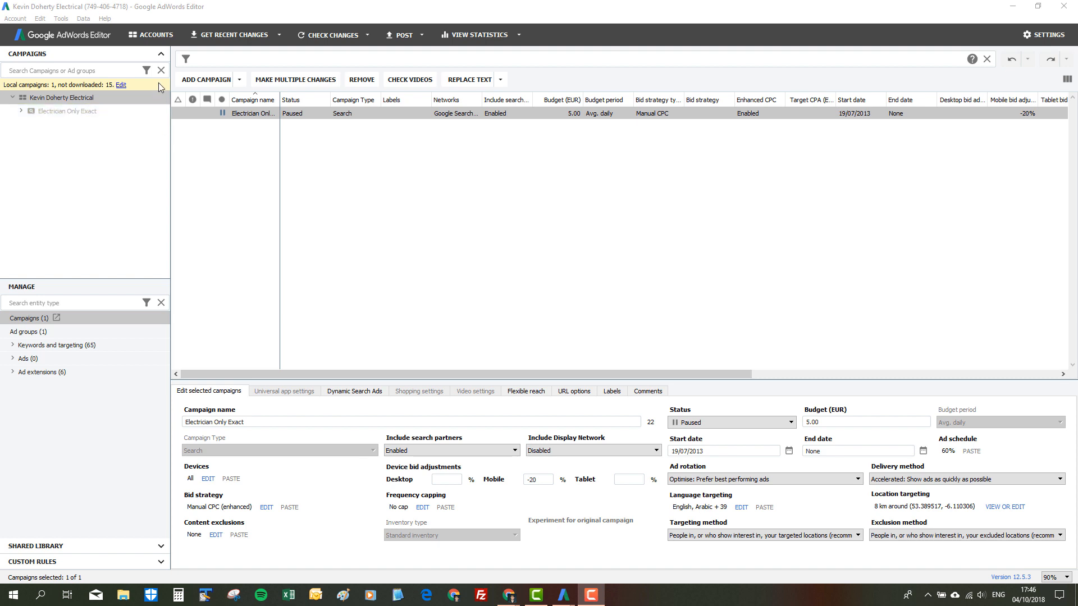
Step: Start adding an account in the accounts manager, signing in through the browser with the listed Google account and allowing AdWords Editor access
{"action": "left_click", "coordinate": [150, 35]}
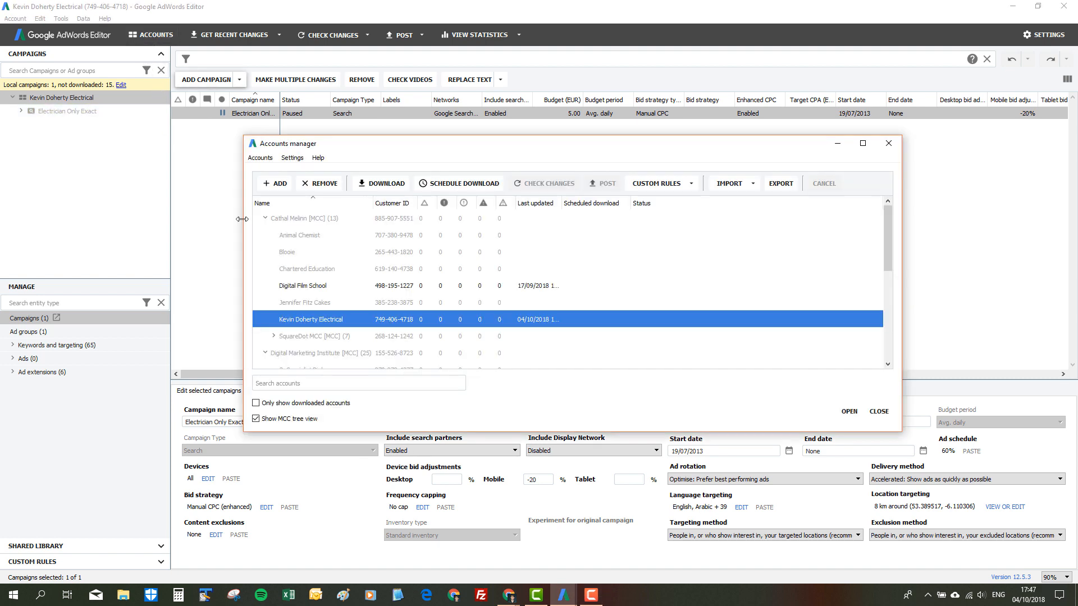
{"action": "left_click", "coordinate": [277, 189]}
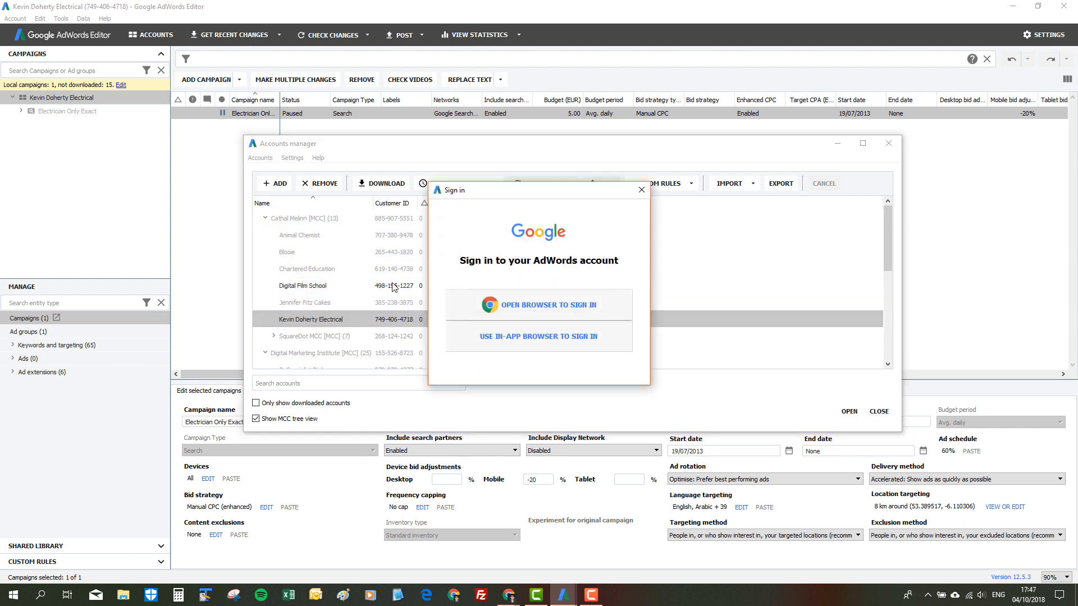
{"action": "left_click", "coordinate": [511, 307]}
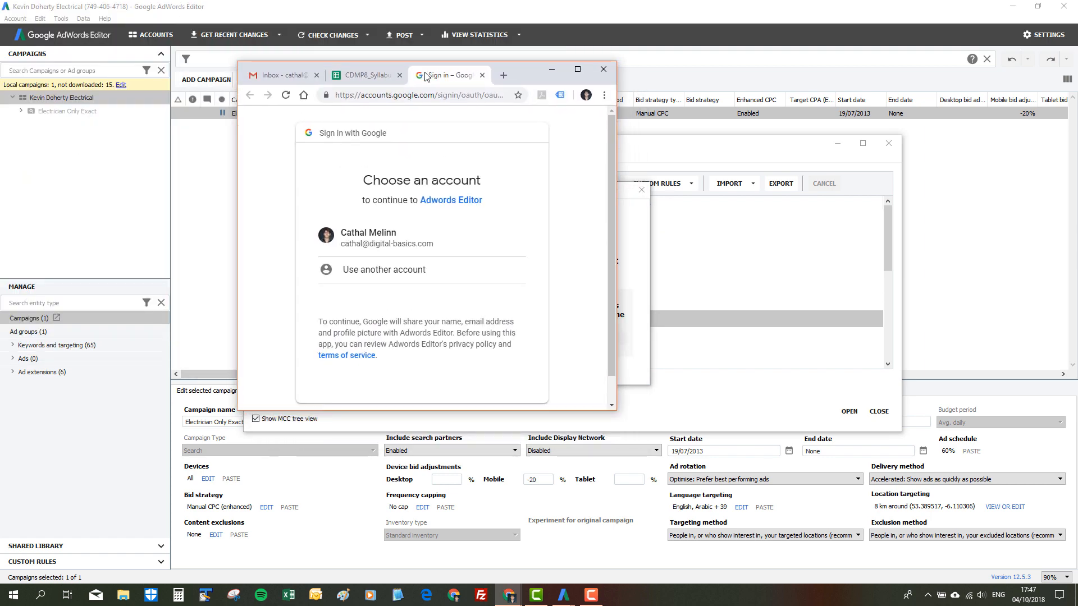
{"action": "left_click_drag", "start_coordinate": [425, 76], "coordinate": [423, 75]}
{"action": "left_click", "coordinate": [373, 245]}
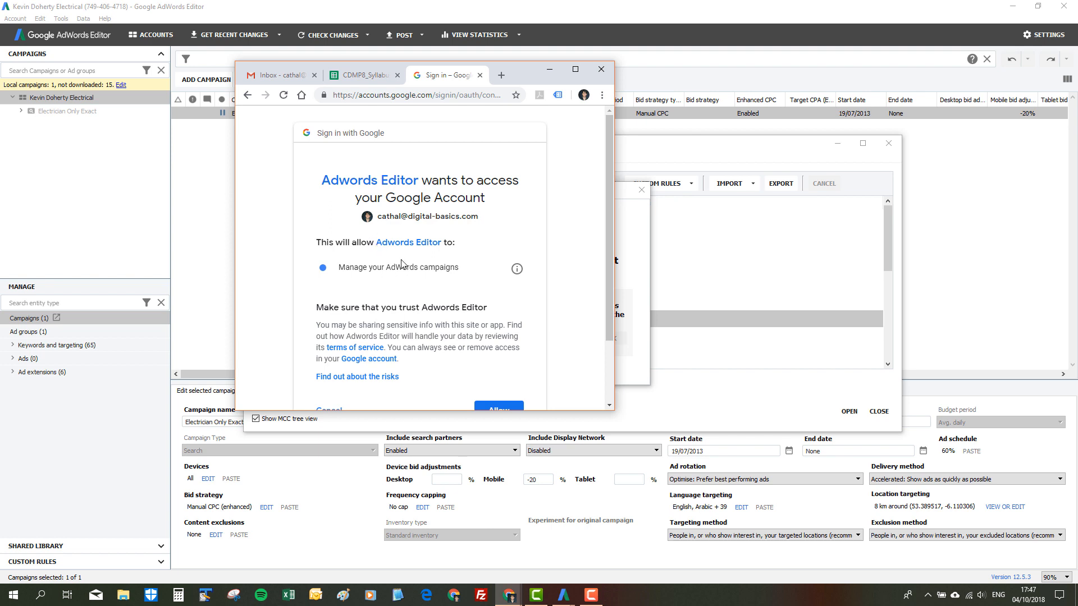
{"action": "scroll", "coordinate": [422, 328], "scroll_direction": "down", "scroll_amount": 1}
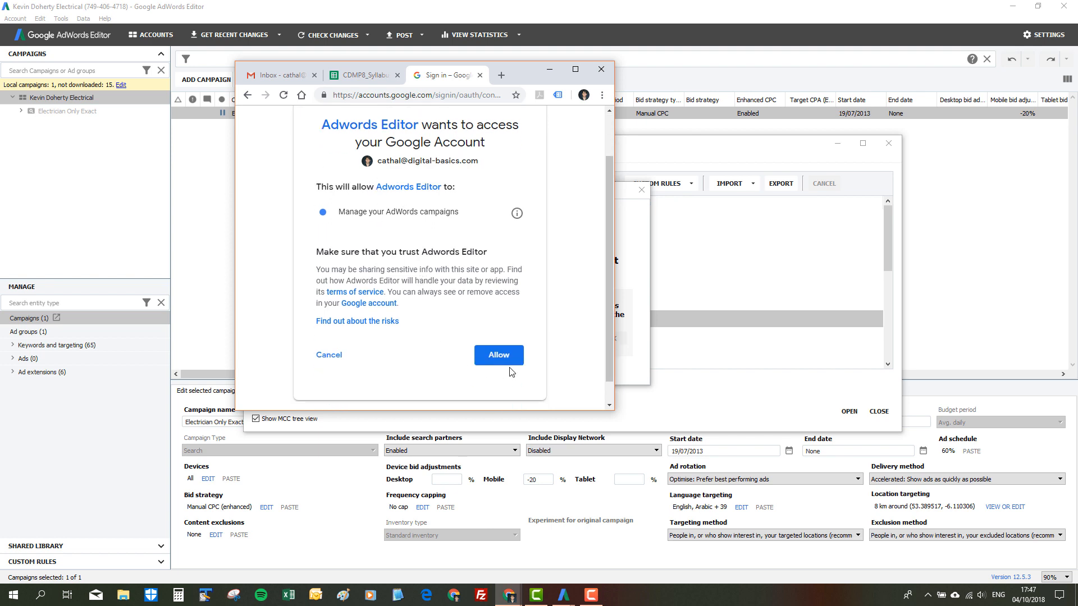
{"action": "left_click", "coordinate": [502, 357]}
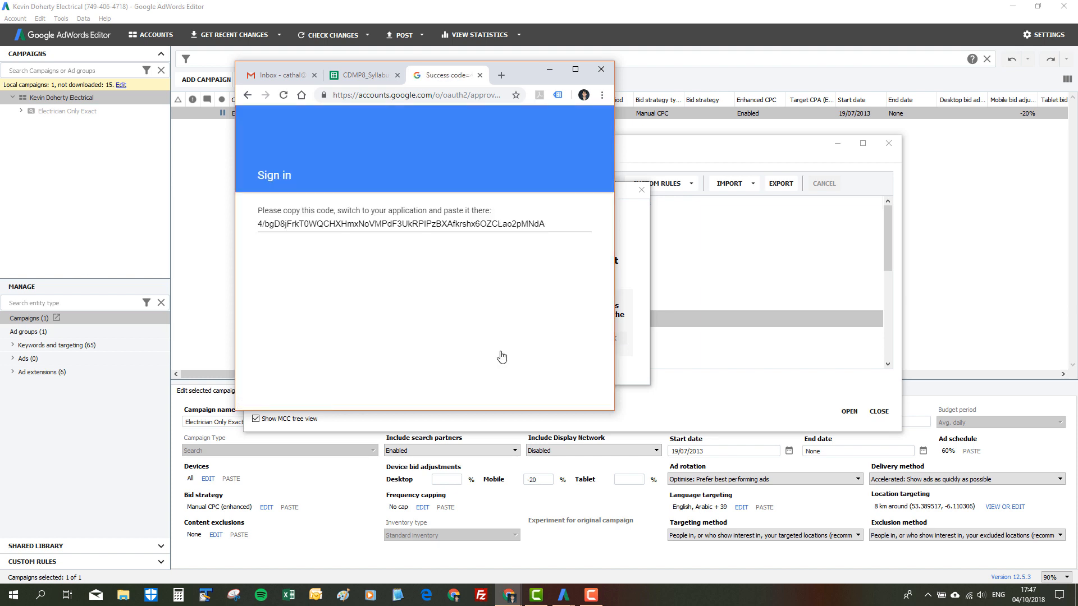
Step: Copy the authentication code from the browser page and submit it in the AdWords Editor sign-in dialog
{"action": "left_click", "coordinate": [404, 220]}
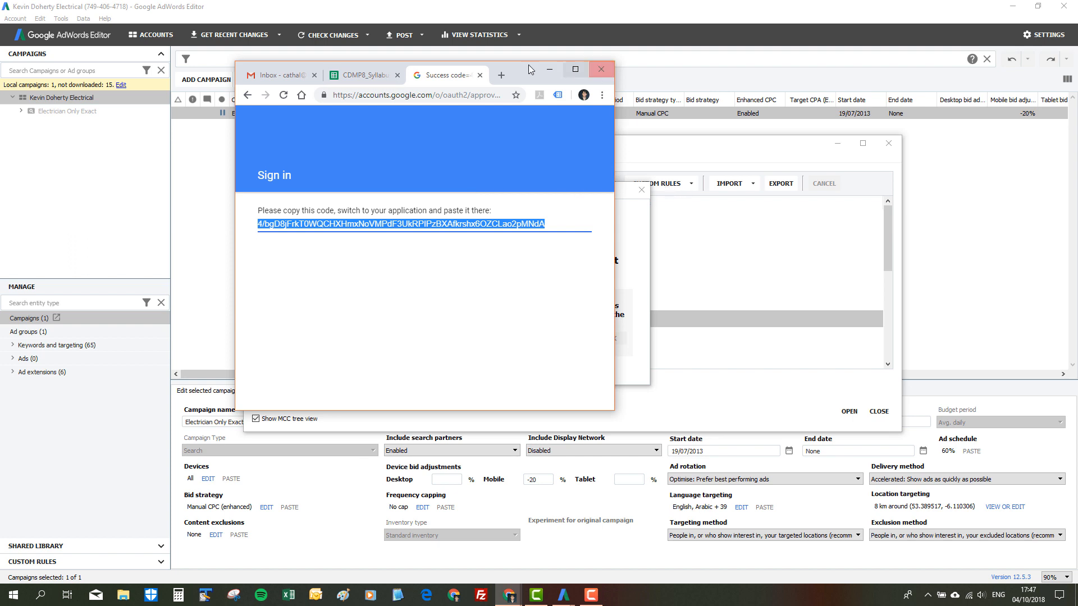
{"action": "left_click_drag", "start_coordinate": [528, 65], "coordinate": [215, 67]}
{"action": "left_click_drag", "start_coordinate": [127, 97], "coordinate": [0, 106]}
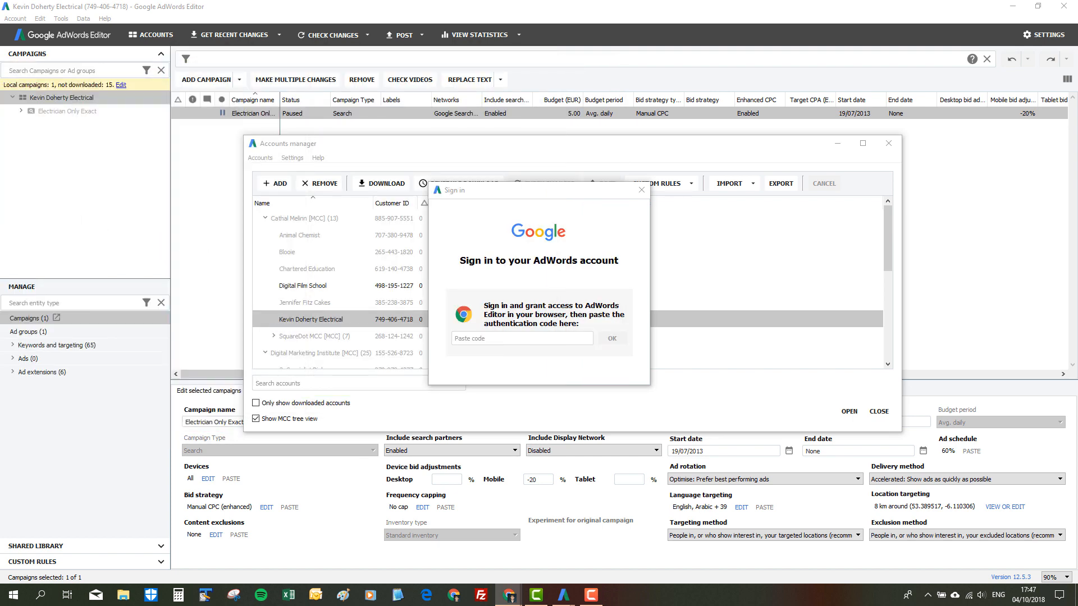
{"action": "left_click", "coordinate": [486, 337]}
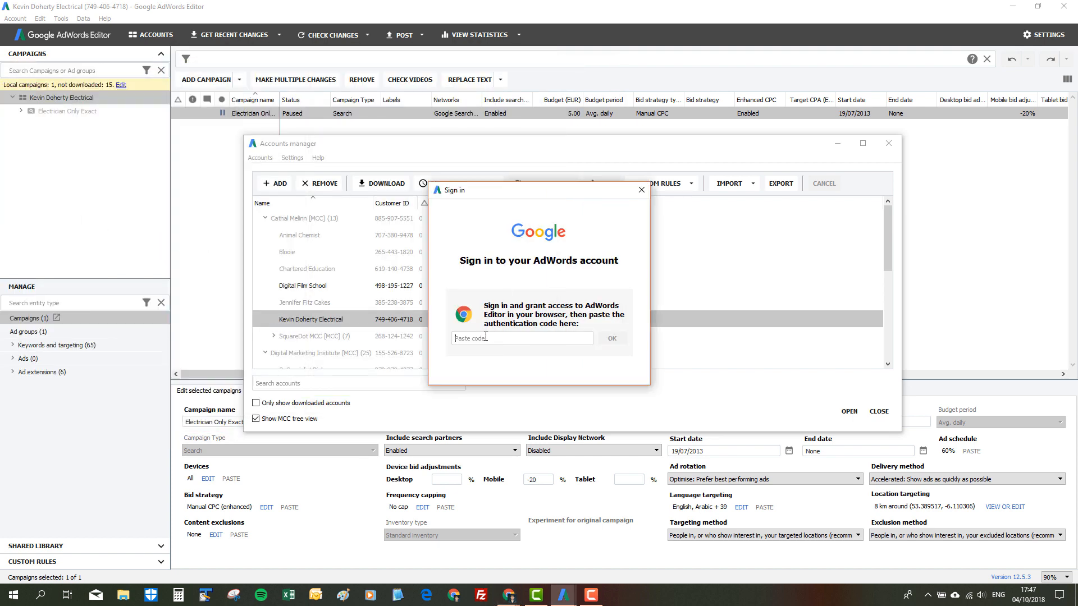
{"action": "key", "text": "ctrl+v"}
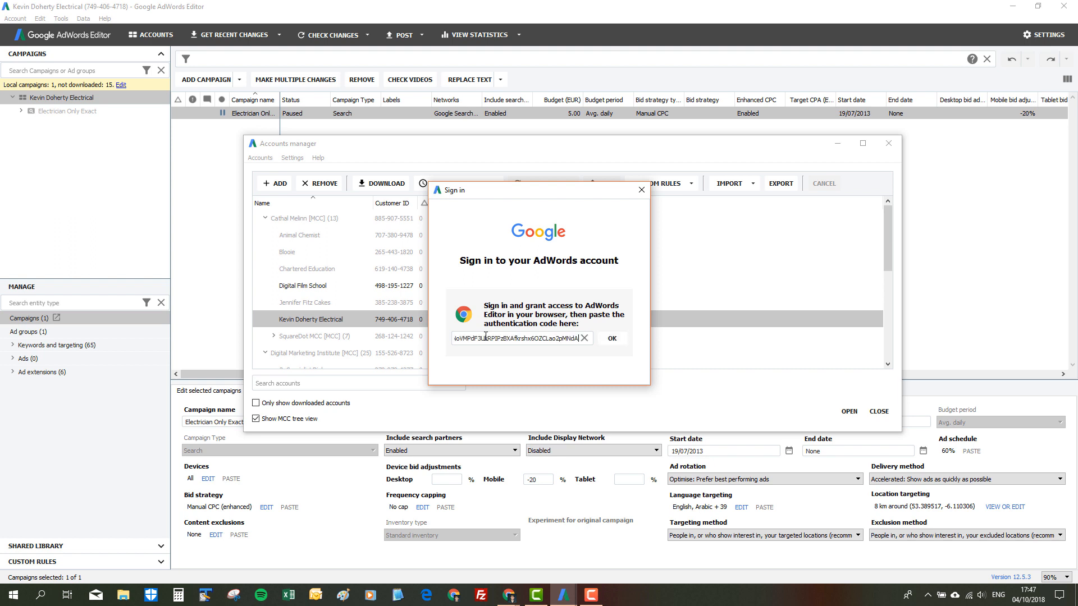
{"action": "left_click", "coordinate": [614, 339]}
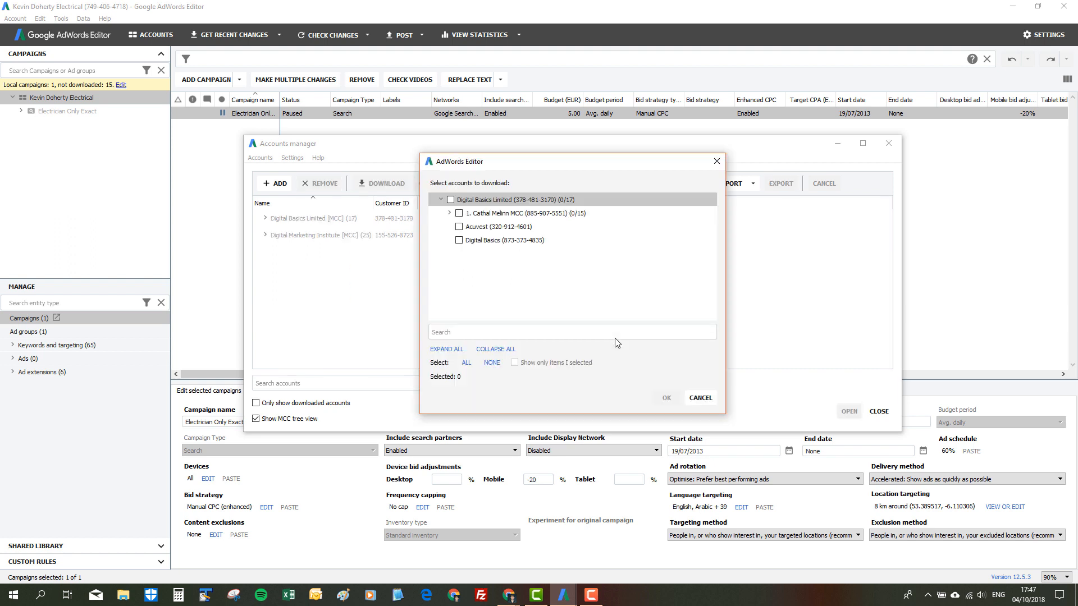
Step: Download all accounts under Digital Basics Limited with the Campaigns already downloaded option, and finish reviewing the downloaded changes
{"action": "left_click", "coordinate": [451, 200]}
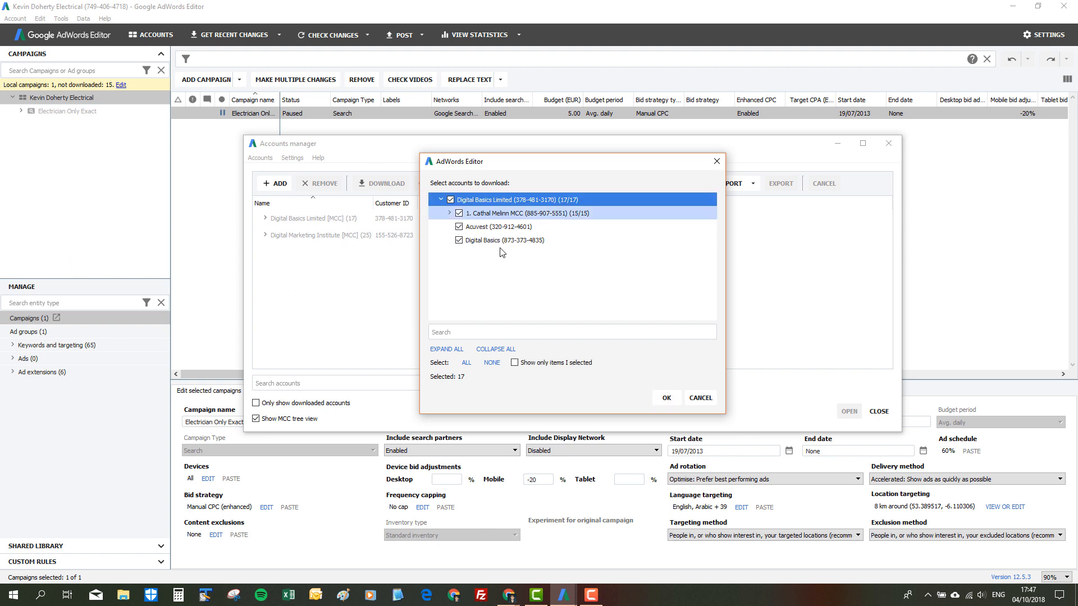
{"action": "left_click", "coordinate": [666, 398]}
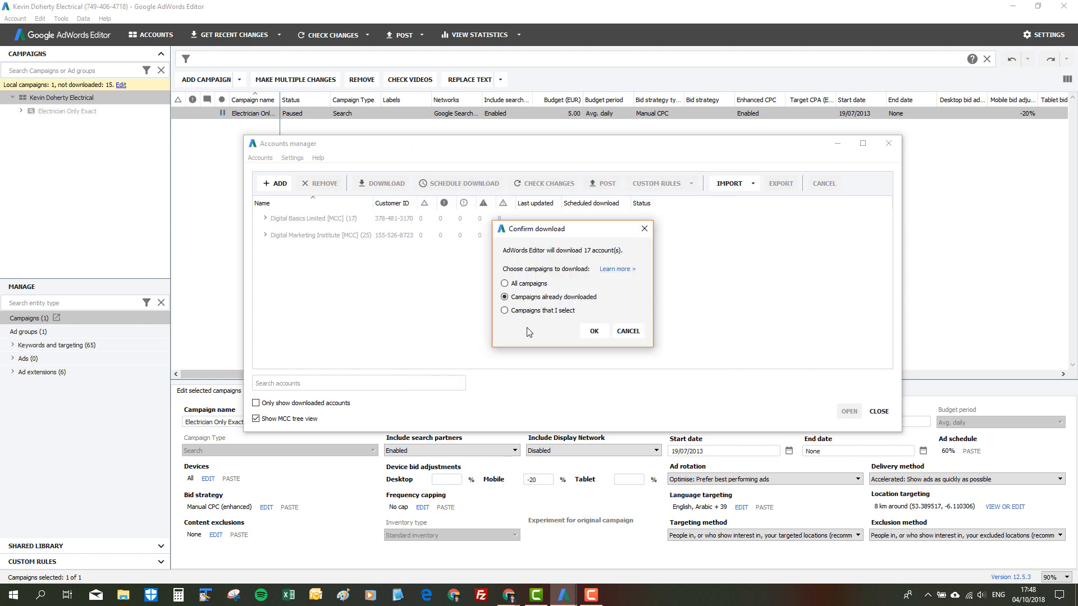
{"action": "left_click", "coordinate": [594, 332]}
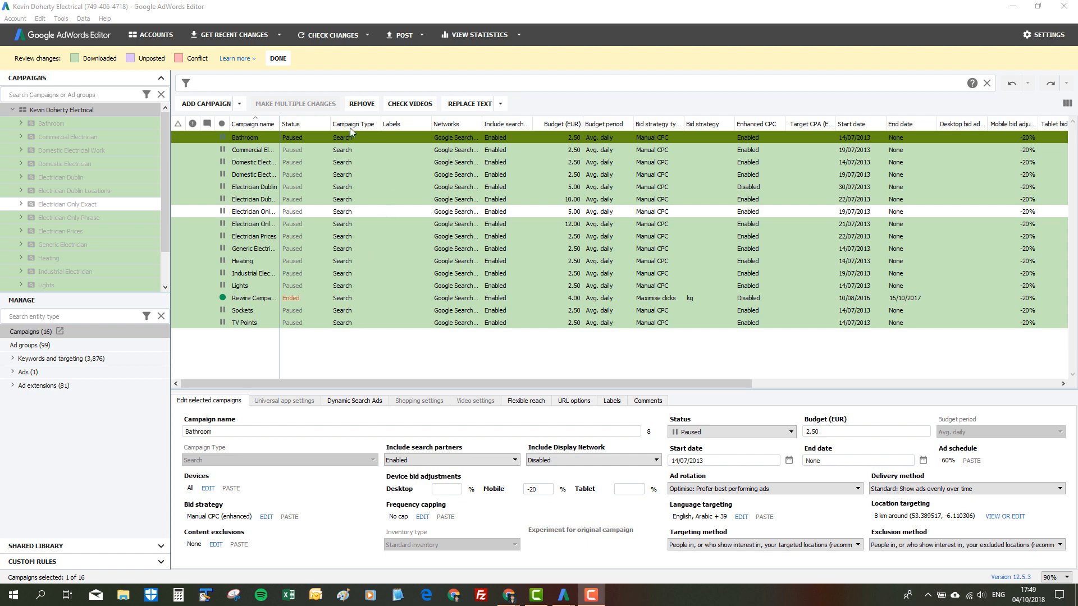
{"action": "left_click", "coordinate": [278, 60]}
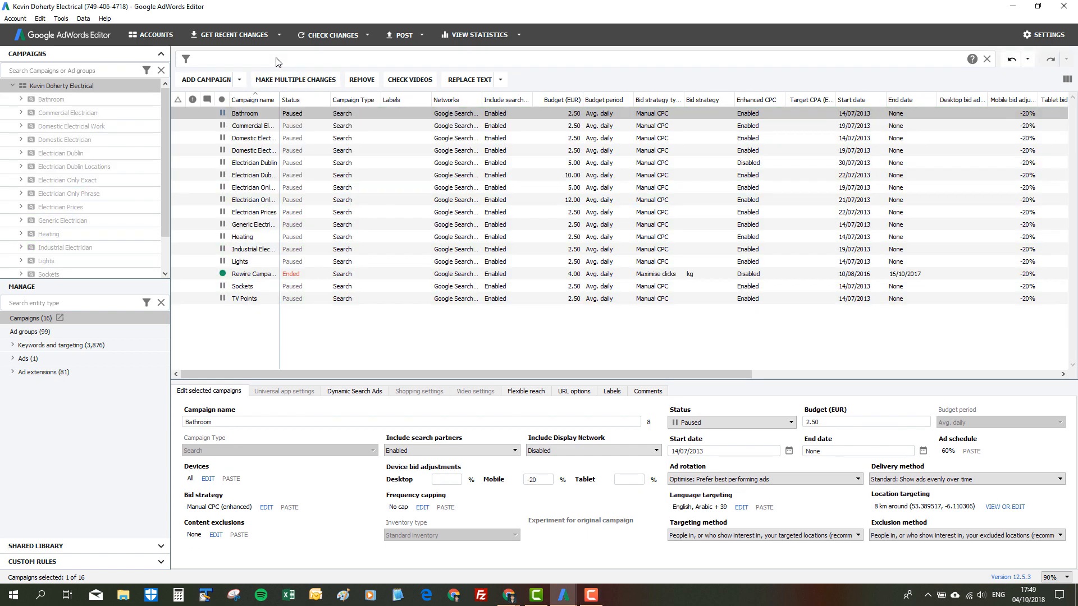
Step: Expand the Electrician Dublin Locations campaign, select the Electrician Dublin 13 - Exact ad group and look through the ad group list
{"action": "left_click", "coordinate": [19, 166]}
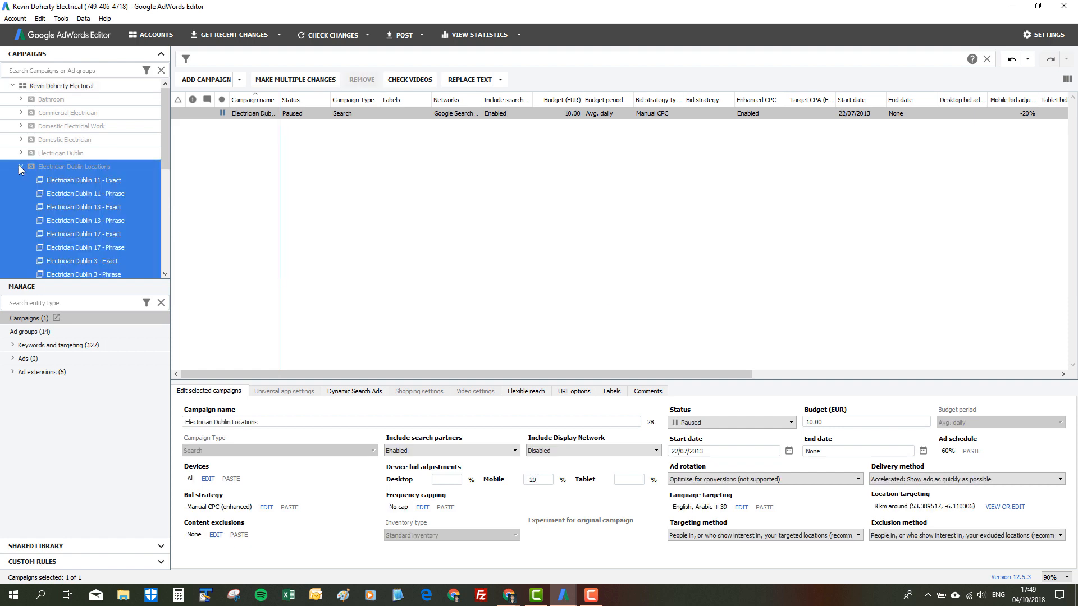
{"action": "left_click", "coordinate": [72, 208]}
{"action": "scroll", "coordinate": [80, 271], "scroll_direction": "down", "scroll_amount": 4}
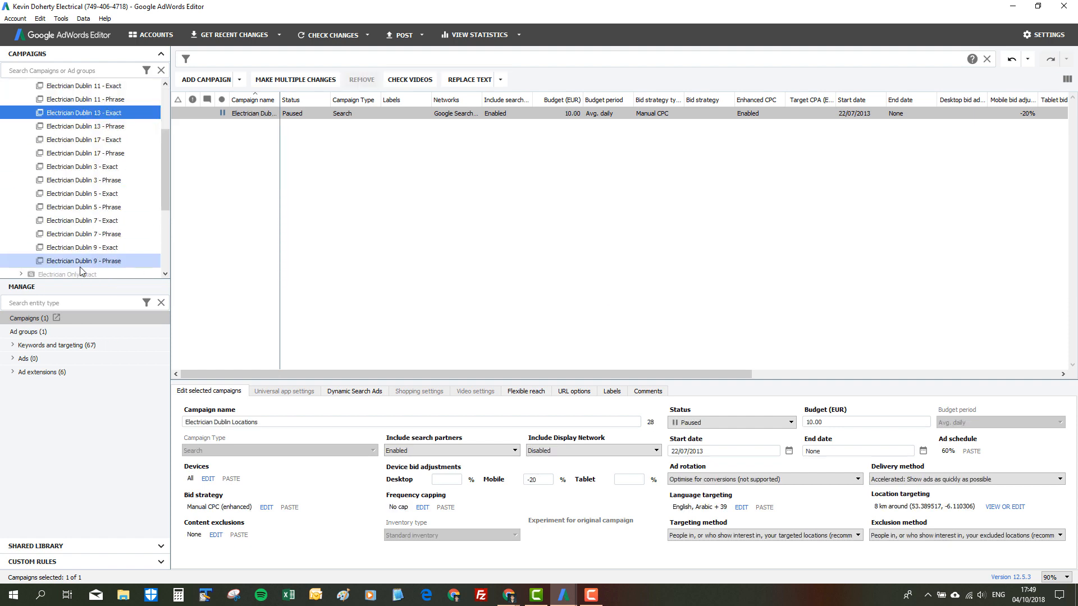
{"action": "scroll", "coordinate": [81, 270], "scroll_direction": "up", "scroll_amount": 3}
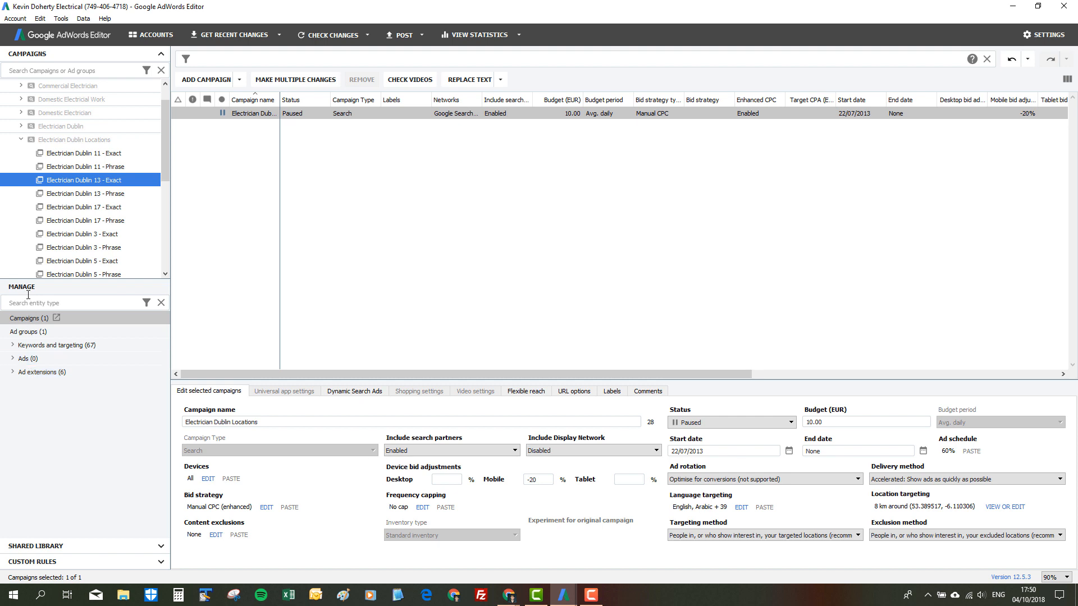
Step: Show the keywords of the Domestic Electrician campaign and widen the Keyword column until the full keywords are readable
{"action": "left_click", "coordinate": [18, 346]}
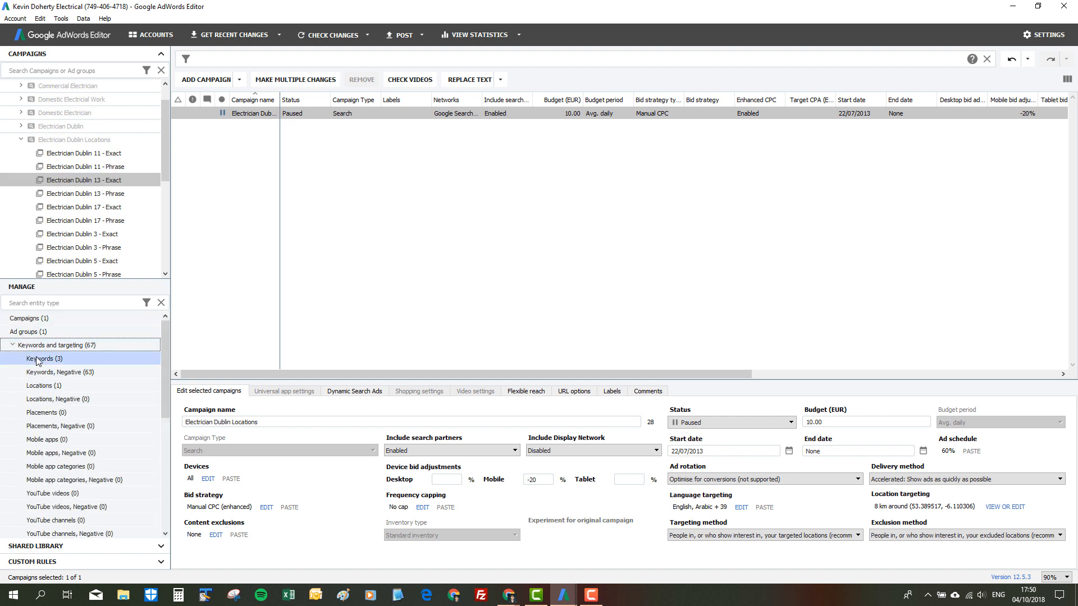
{"action": "left_click", "coordinate": [37, 360]}
{"action": "left_click", "coordinate": [47, 116]}
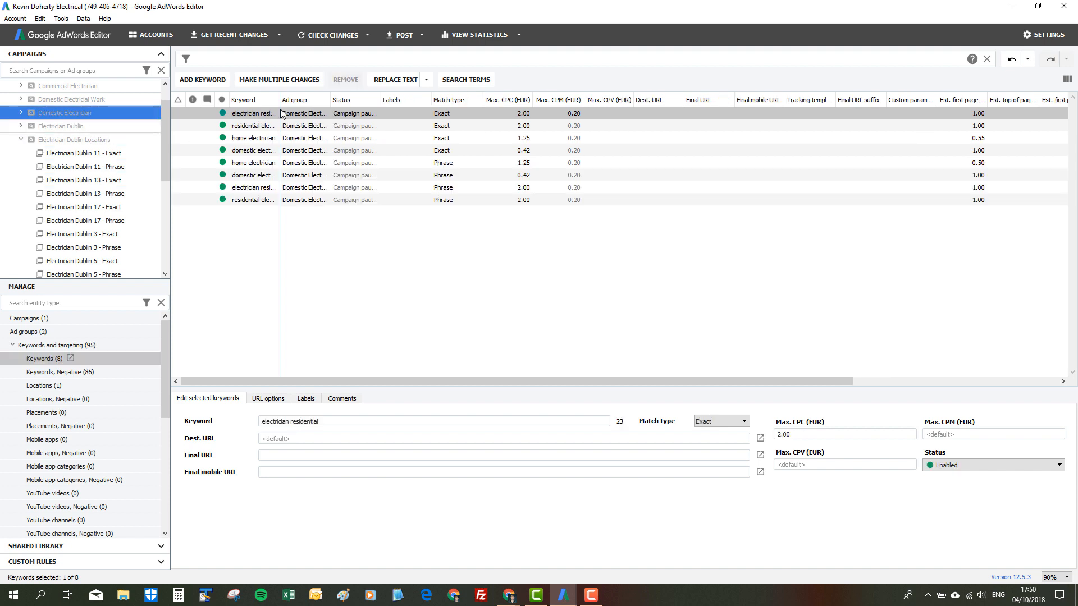
{"action": "left_click_drag", "start_coordinate": [280, 100], "coordinate": [365, 112]}
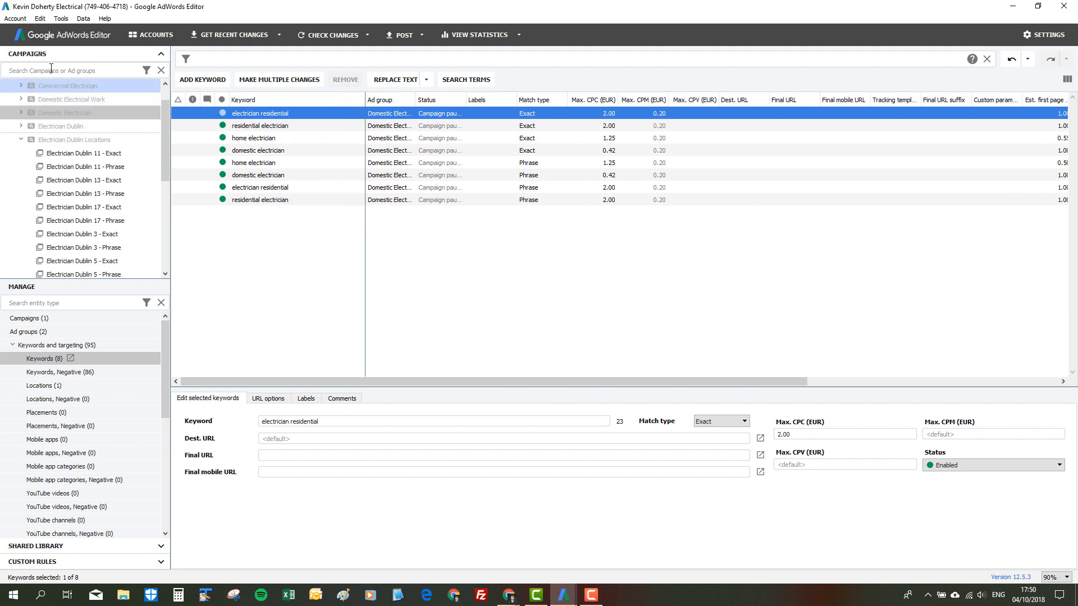
Step: Display the keywords of the whole account and look through the list
{"action": "scroll", "coordinate": [55, 109], "scroll_direction": "up", "scroll_amount": 1}
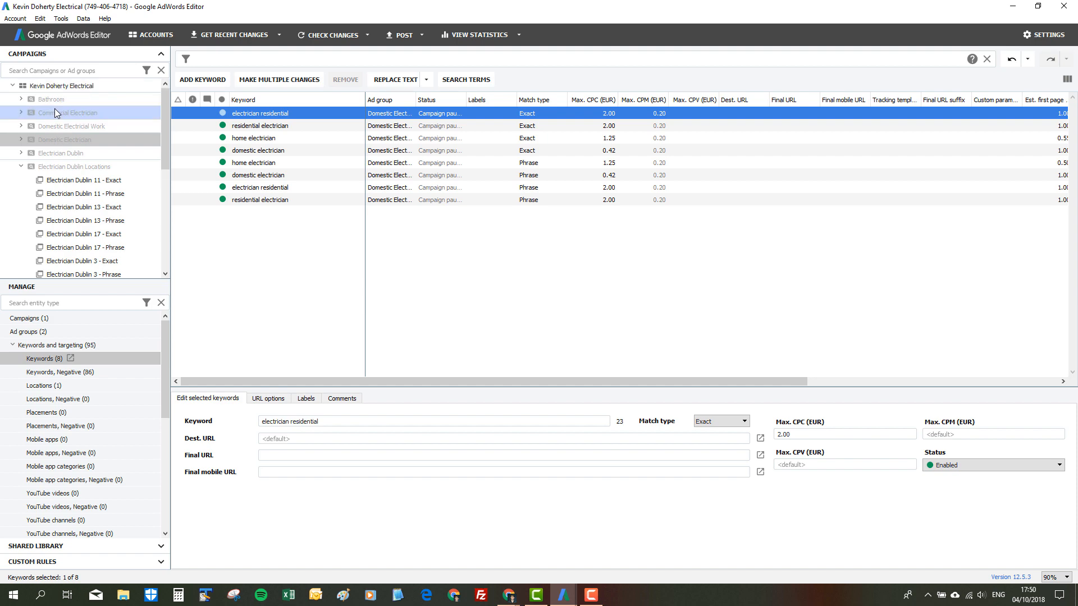
{"action": "left_click", "coordinate": [50, 88]}
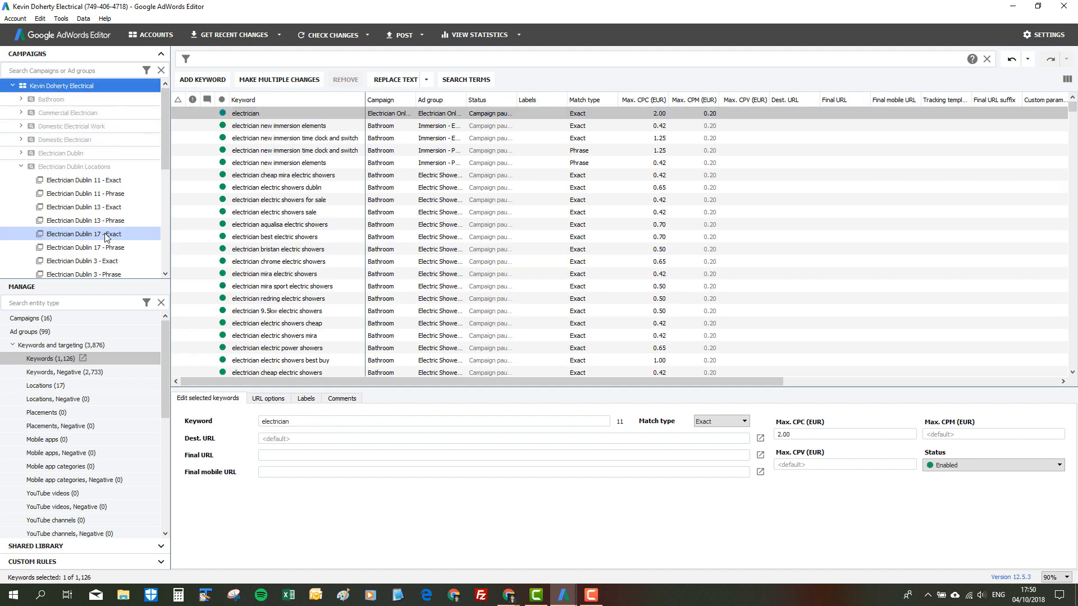
{"action": "scroll", "coordinate": [327, 289], "scroll_direction": "down", "scroll_amount": 5}
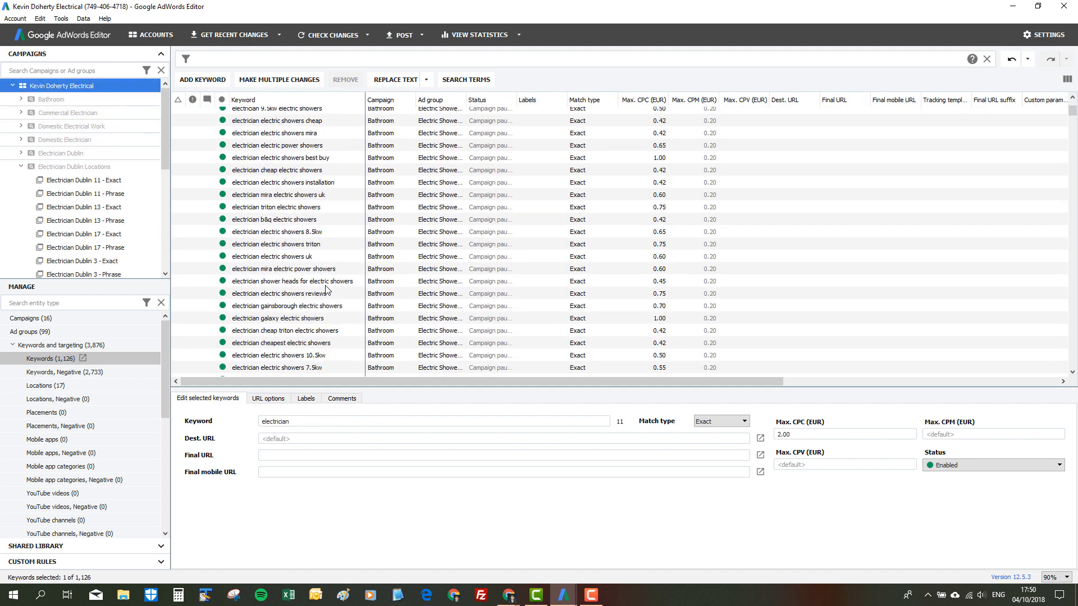
{"action": "scroll", "coordinate": [327, 290], "scroll_direction": "down", "scroll_amount": 9}
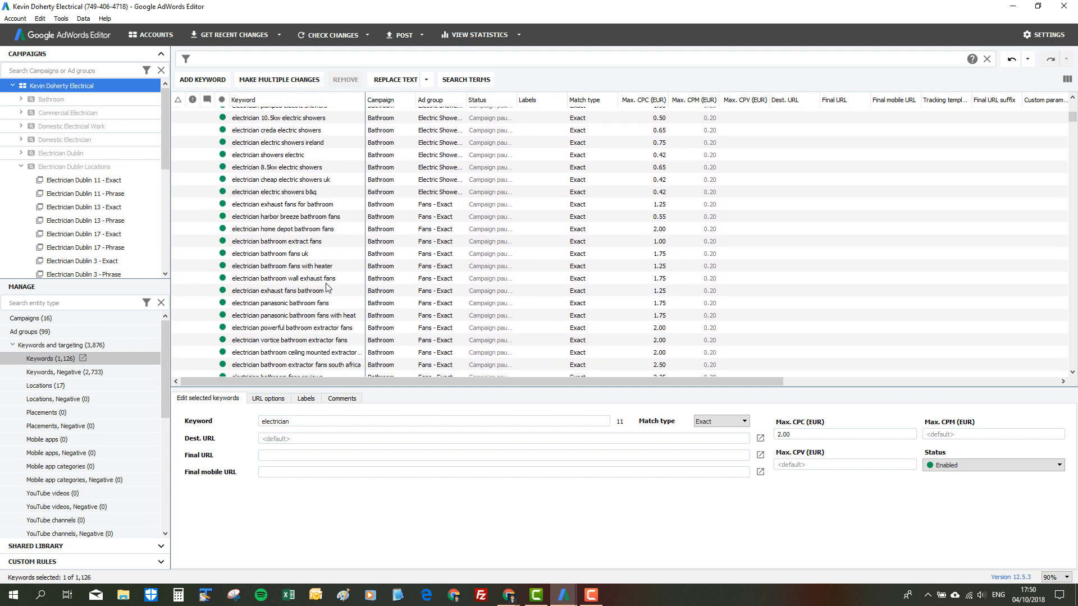
{"action": "scroll", "coordinate": [328, 287], "scroll_direction": "down", "scroll_amount": 5}
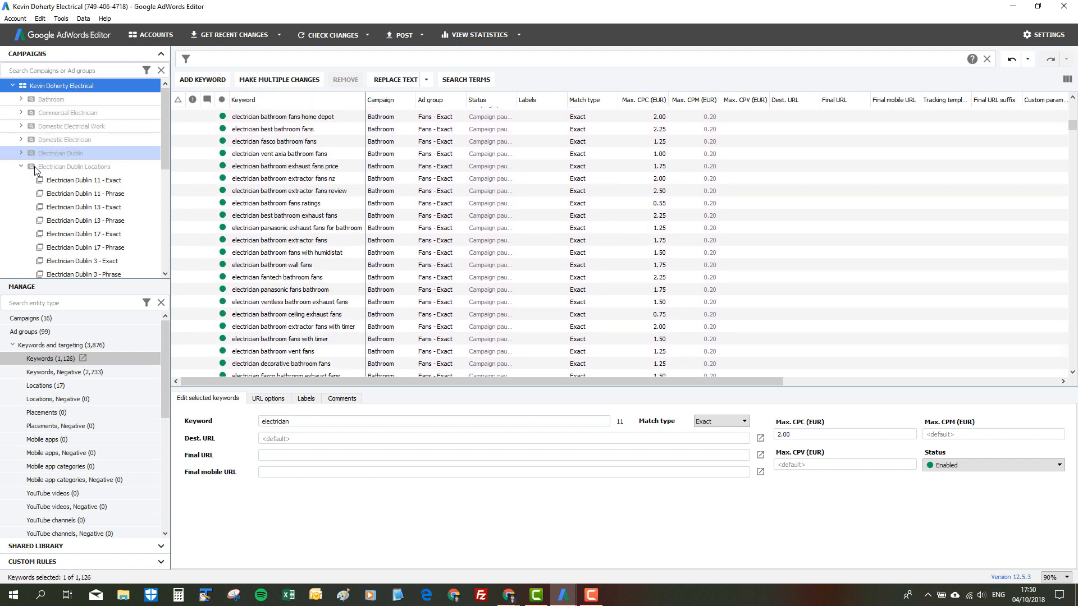
Step: Collapse the Electrician Dublin Locations campaign and examine the keywords of the Sockets campaign's Outdoor Sockets - Phrase, Sockets - Exact and Sockets - Phrase ad groups
{"action": "left_click", "coordinate": [22, 168]}
{"action": "left_click", "coordinate": [22, 168]}
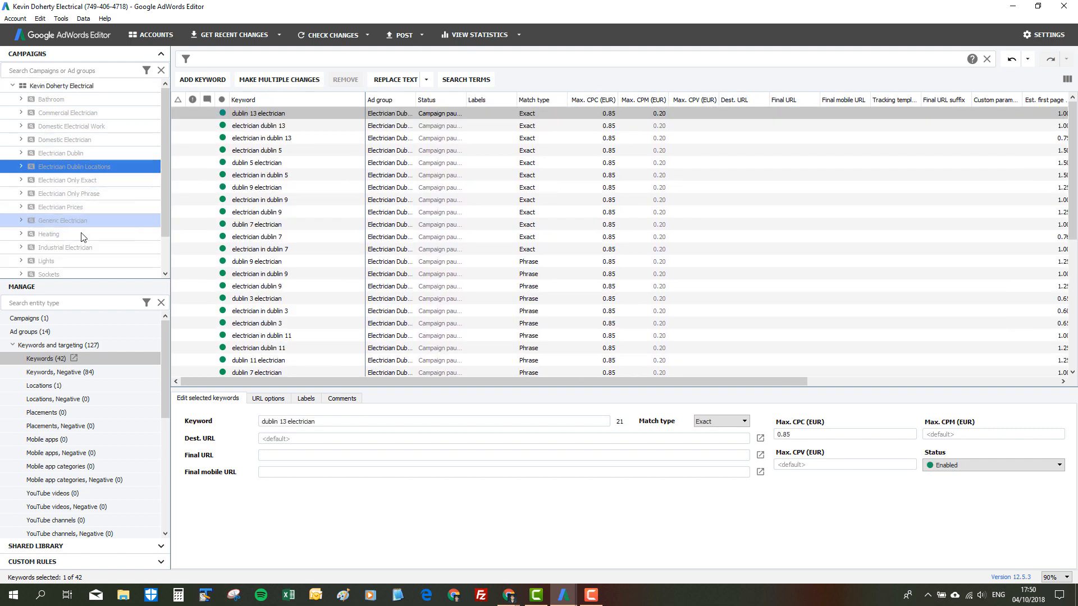
{"action": "scroll", "coordinate": [83, 221], "scroll_direction": "down", "scroll_amount": 1}
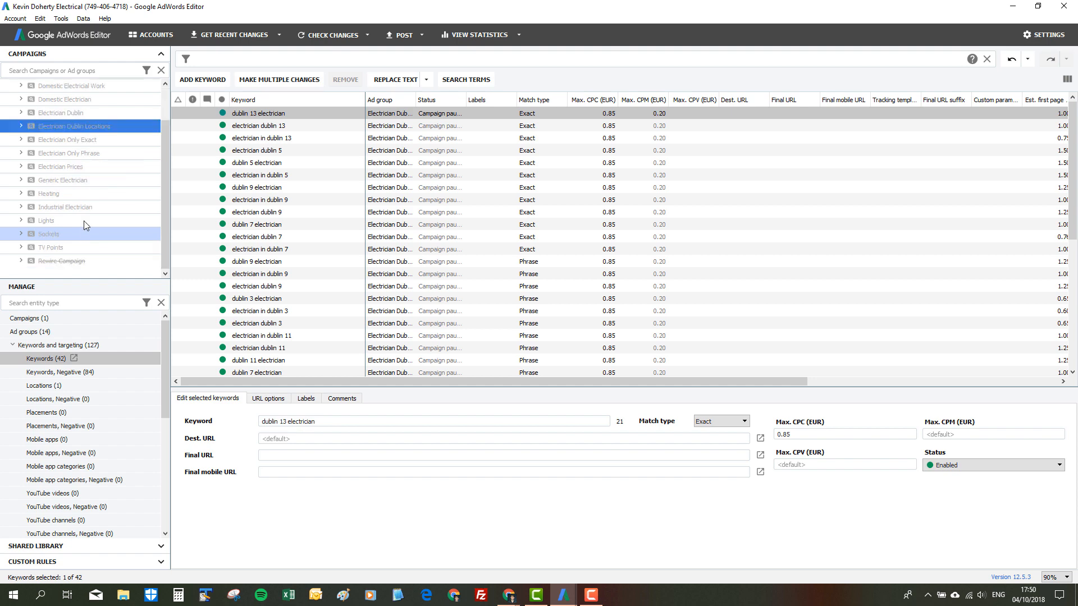
{"action": "left_click", "coordinate": [22, 235]}
{"action": "scroll", "coordinate": [74, 256], "scroll_direction": "down", "scroll_amount": 2}
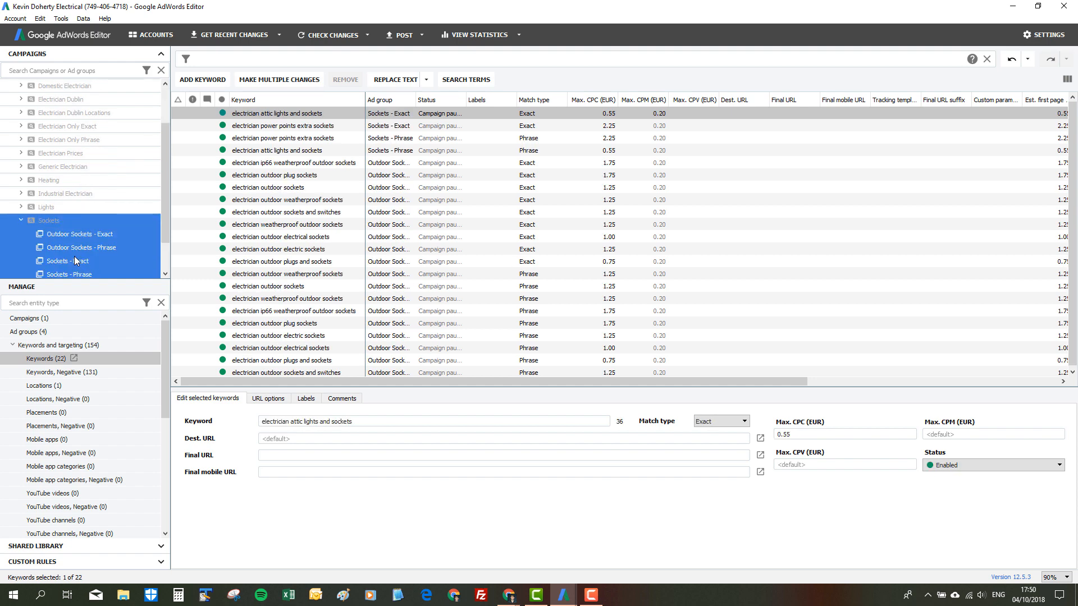
{"action": "left_click", "coordinate": [63, 208]}
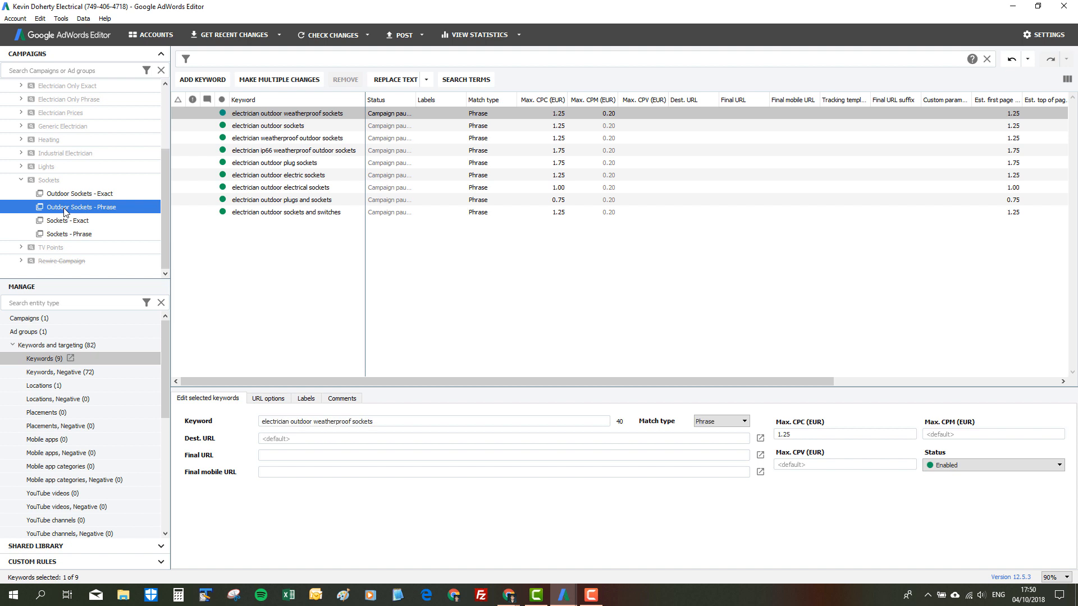
{"action": "left_click", "coordinate": [74, 224]}
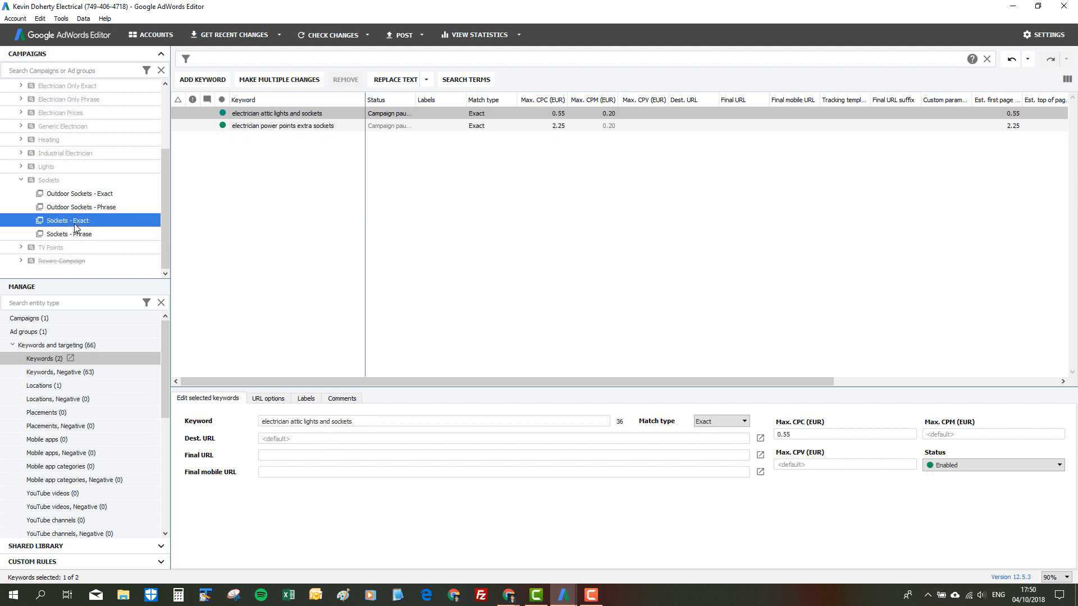
{"action": "left_click", "coordinate": [75, 235]}
Step: Add a blank expanded text ad to the Sockets - Phrase ad group
{"action": "left_click", "coordinate": [12, 347]}
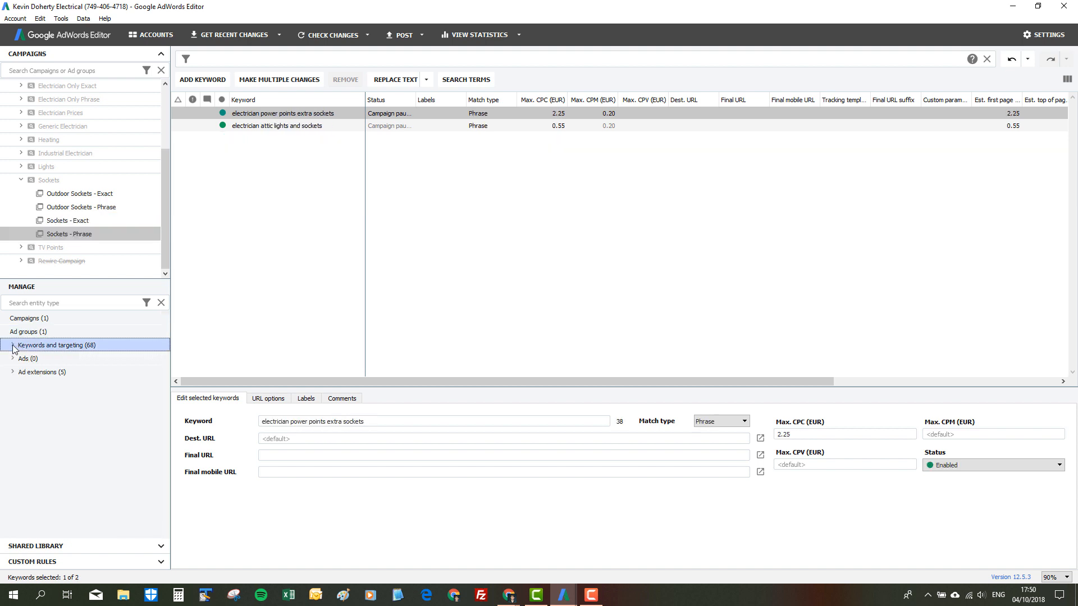
{"action": "left_click", "coordinate": [13, 359]}
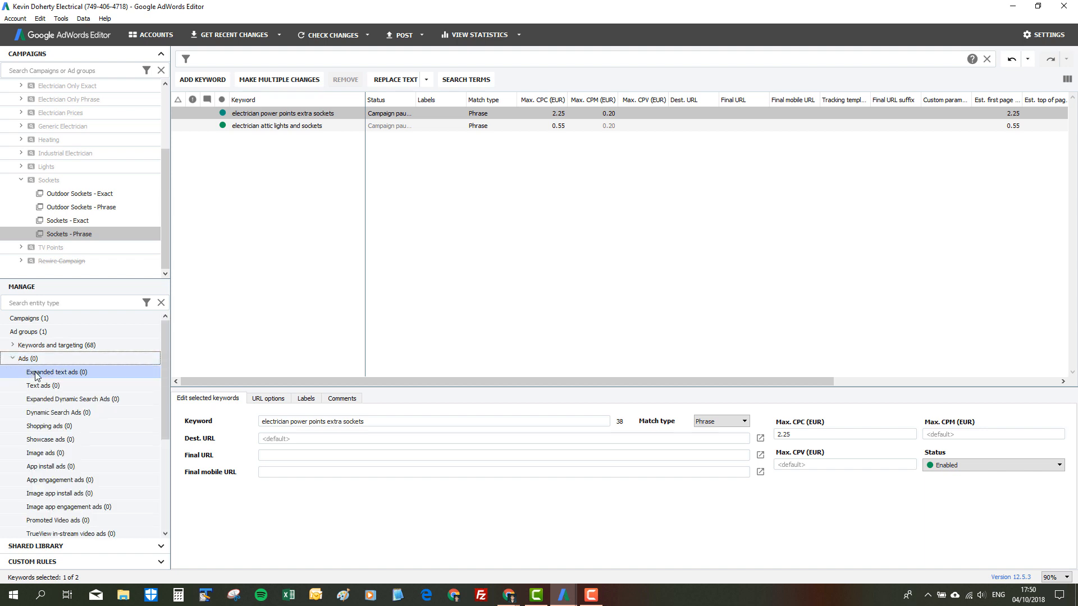
{"action": "left_click", "coordinate": [36, 374]}
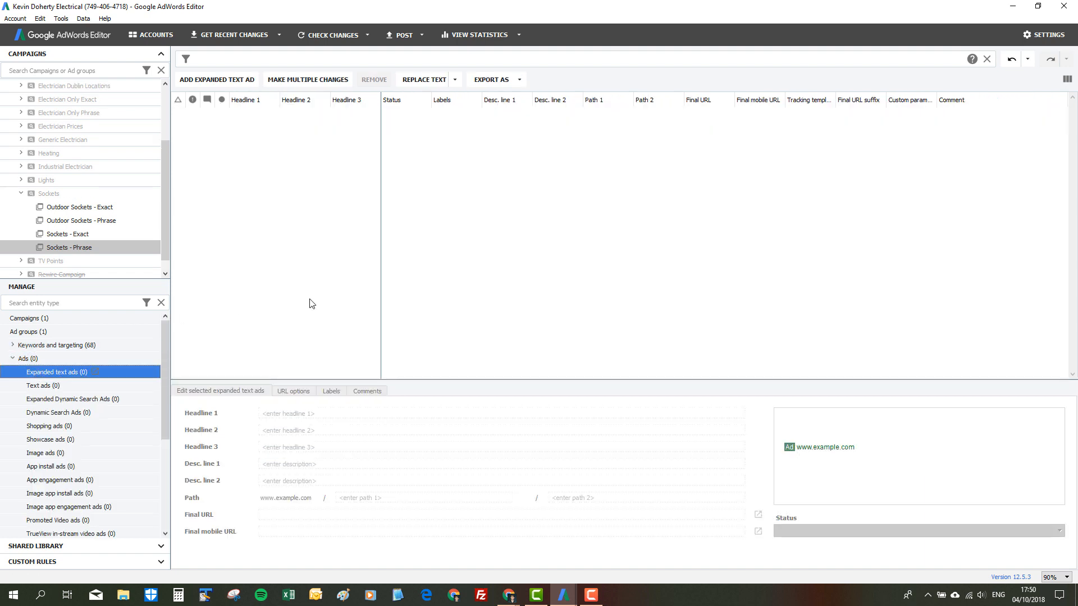
{"action": "left_click", "coordinate": [199, 81]}
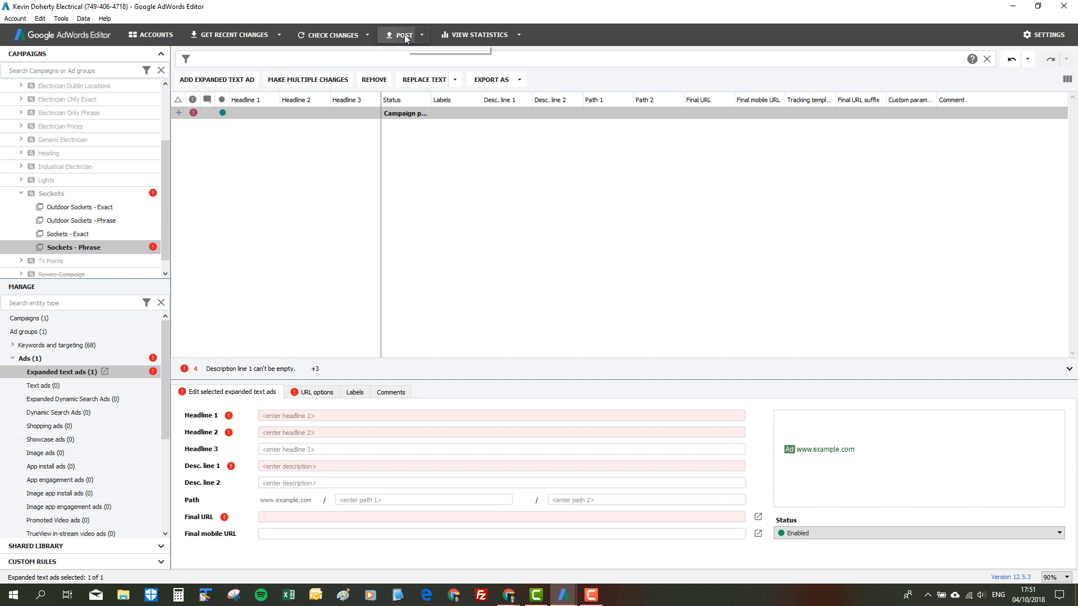
{"action": "left_click", "coordinate": [12, 358]}
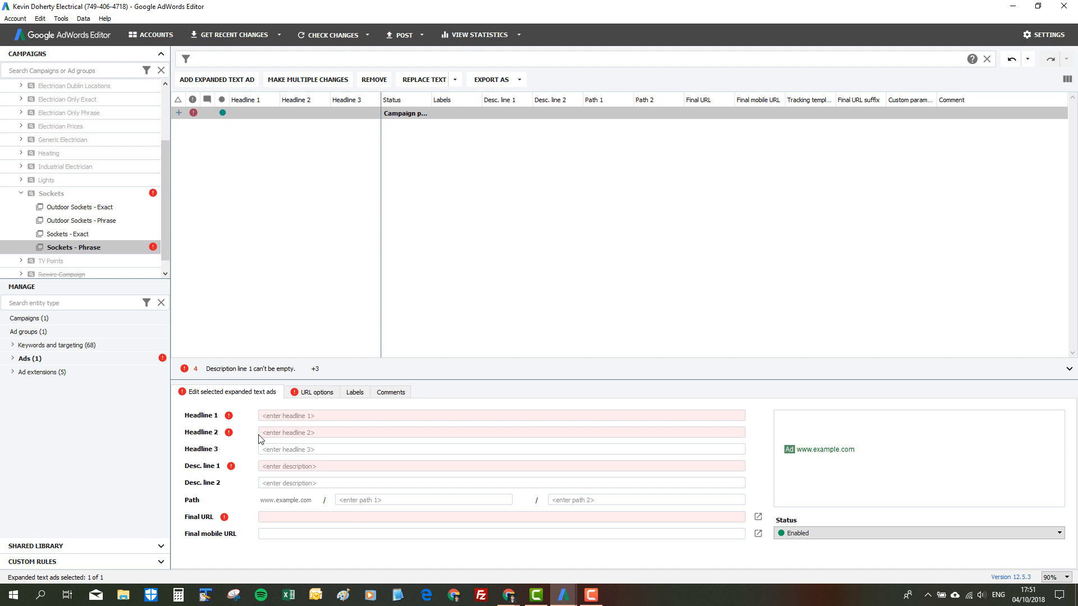
{"action": "type", "text": "cfgfh"}
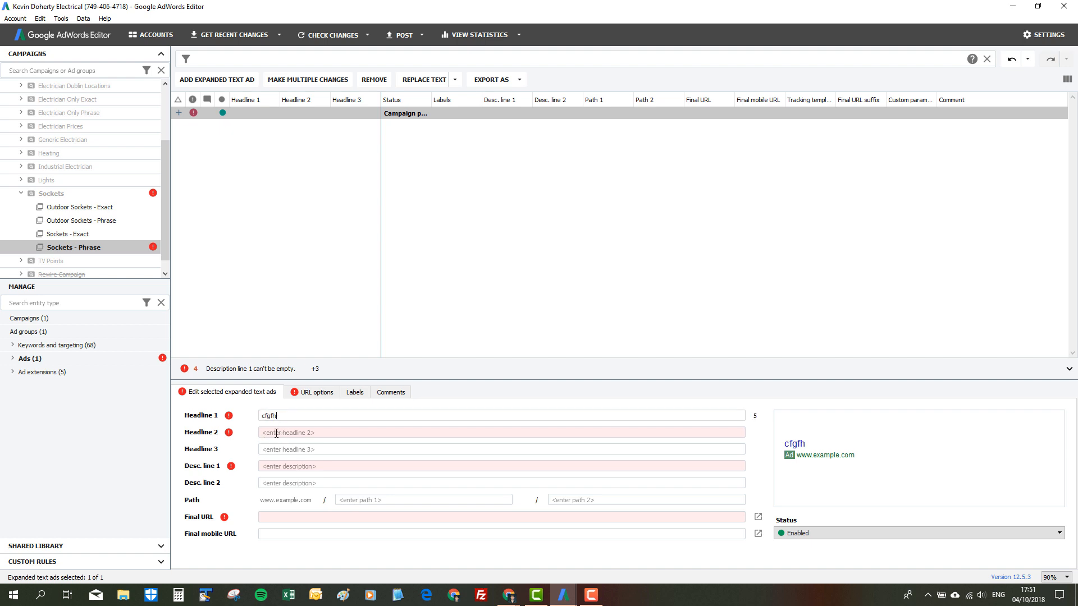
{"action": "left_click", "coordinate": [276, 433]}
{"action": "type", "text": "cfg"}
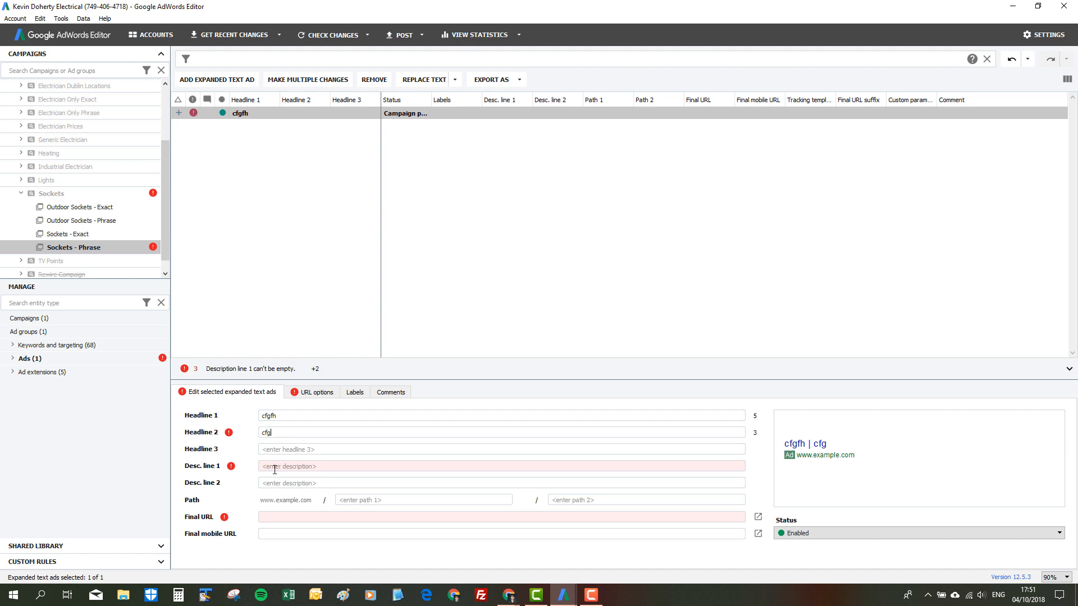
{"action": "left_click", "coordinate": [275, 466]}
{"action": "type", "text": "cfg"}
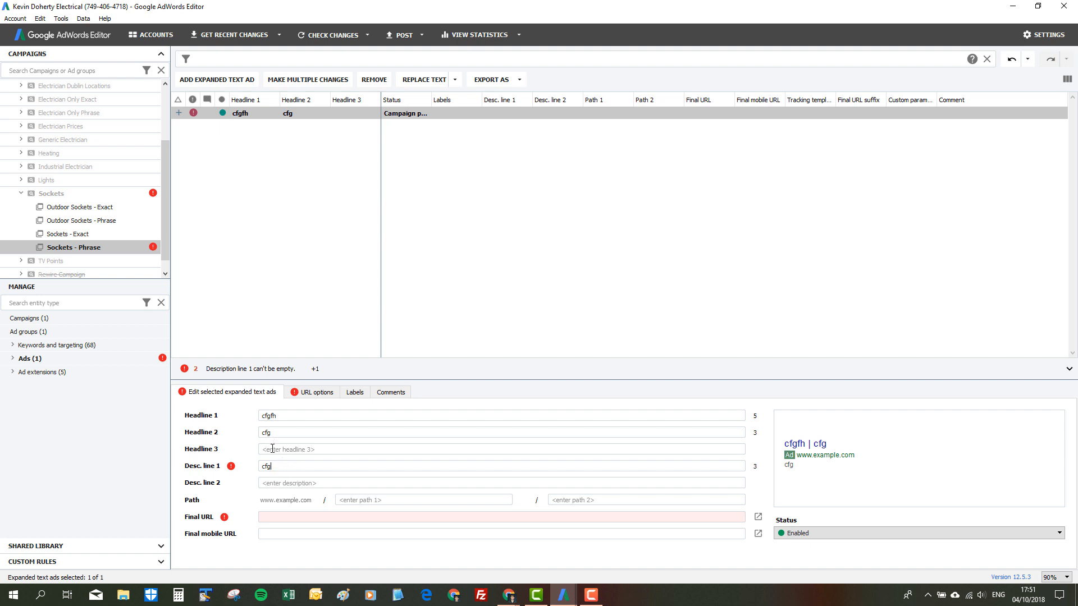
{"action": "left_click", "coordinate": [272, 449]}
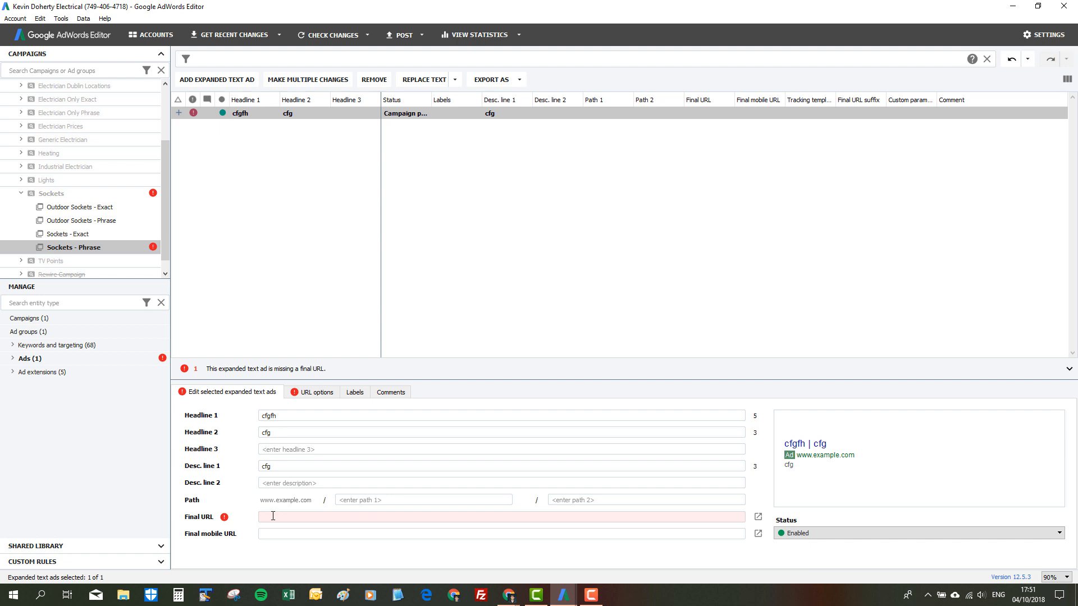
{"action": "left_click", "coordinate": [303, 484]}
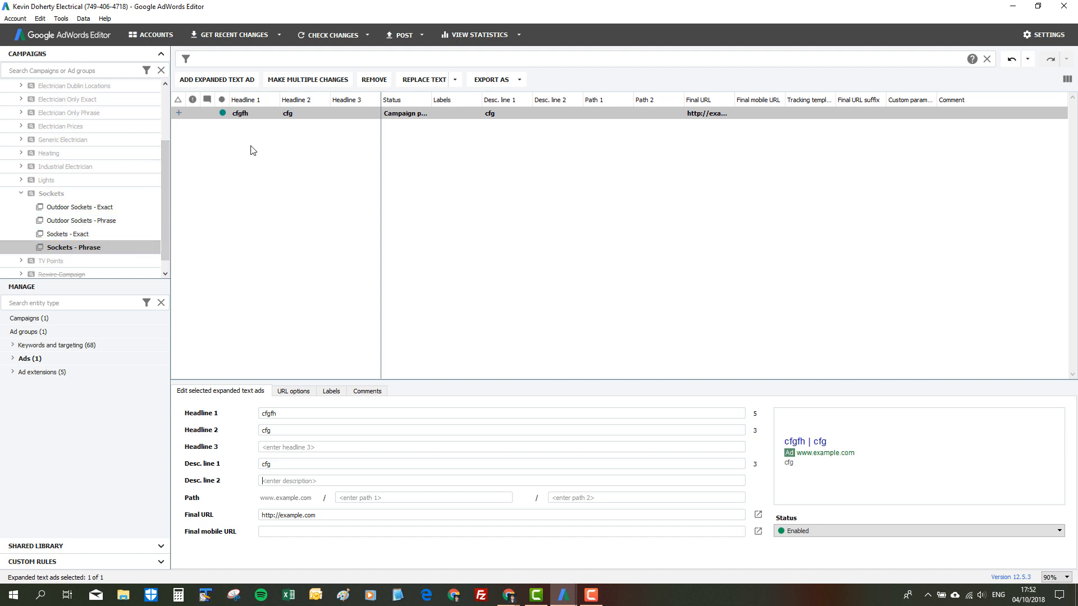
Step: Revert the new expanded text ad in the Sockets - Phrase ad group
{"action": "right_click", "coordinate": [238, 110]}
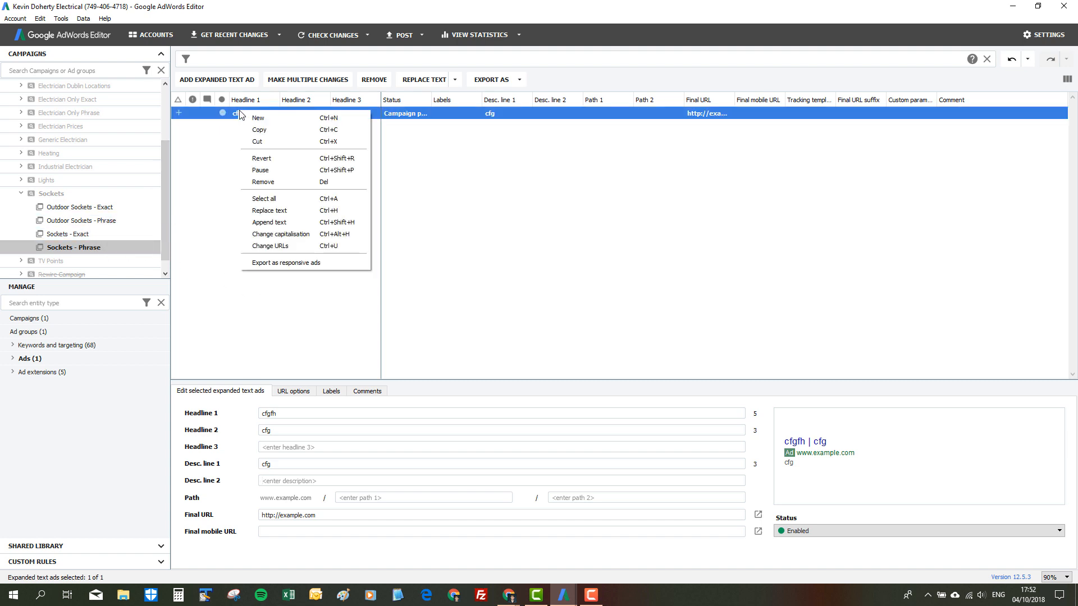
{"action": "left_click", "coordinate": [270, 159]}
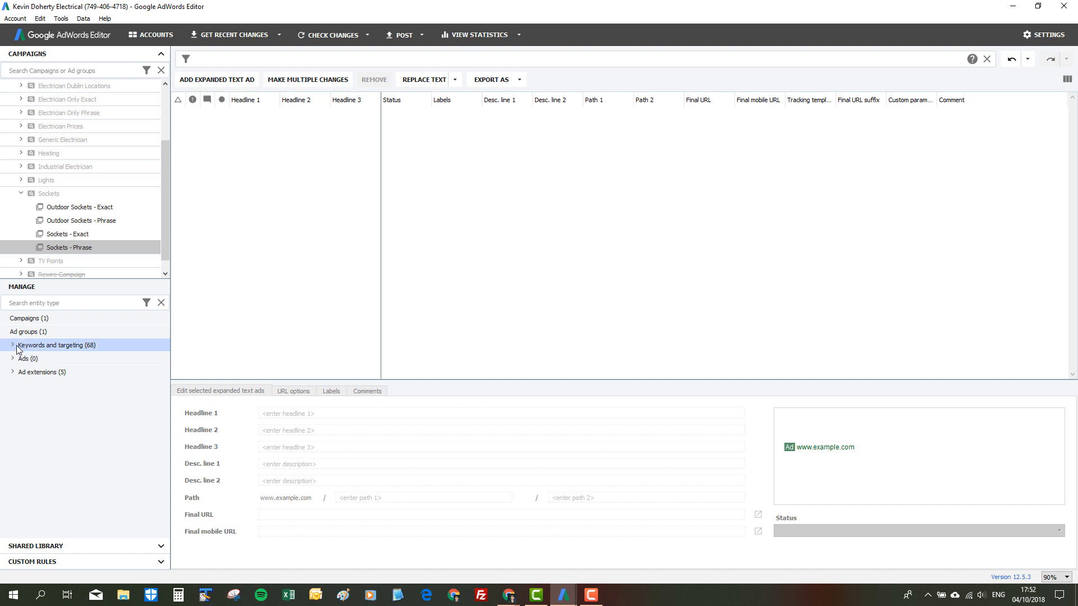
Step: Examine the available ad extension types and all the keywords and targeting types, from keywords and placements down to ages and parental statuses
{"action": "left_click", "coordinate": [13, 373]}
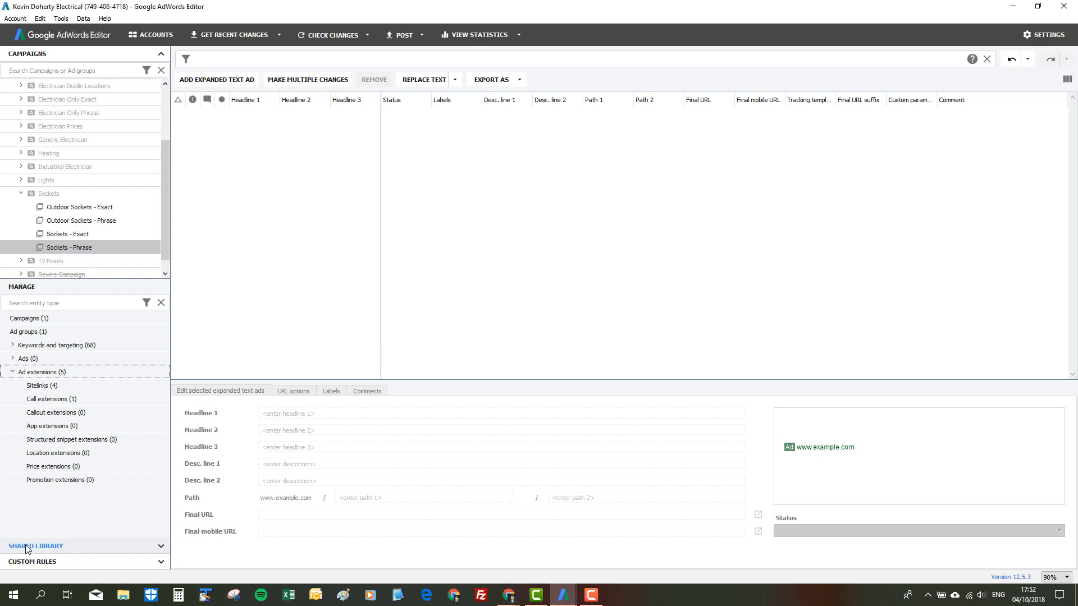
{"action": "left_click", "coordinate": [12, 372]}
{"action": "left_click", "coordinate": [12, 345]}
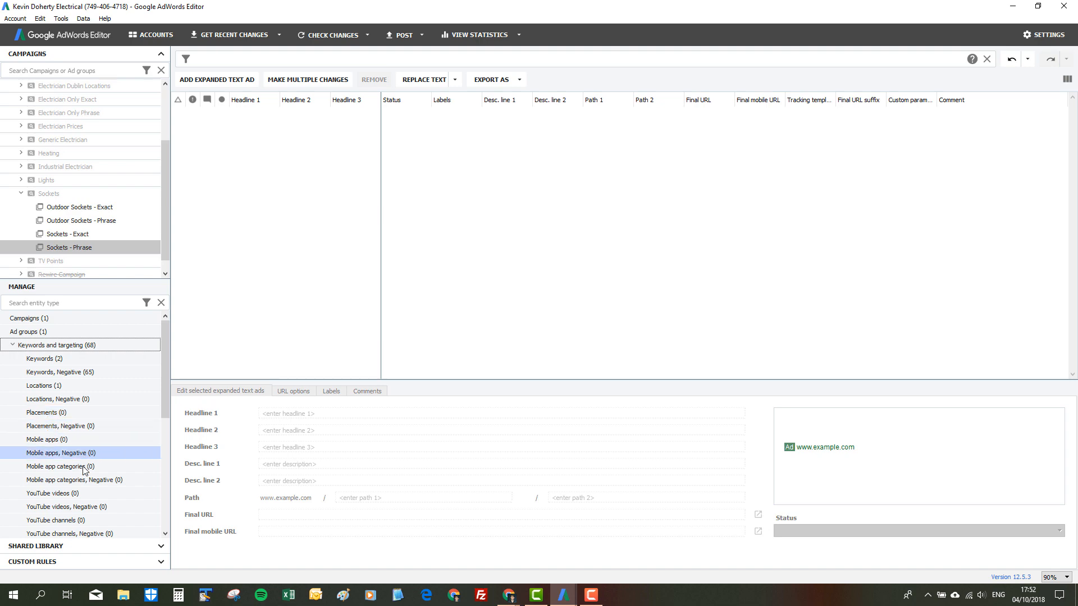
{"action": "scroll", "coordinate": [84, 472], "scroll_direction": "down", "scroll_amount": 3}
{"action": "scroll", "coordinate": [83, 469], "scroll_direction": "down", "scroll_amount": 2}
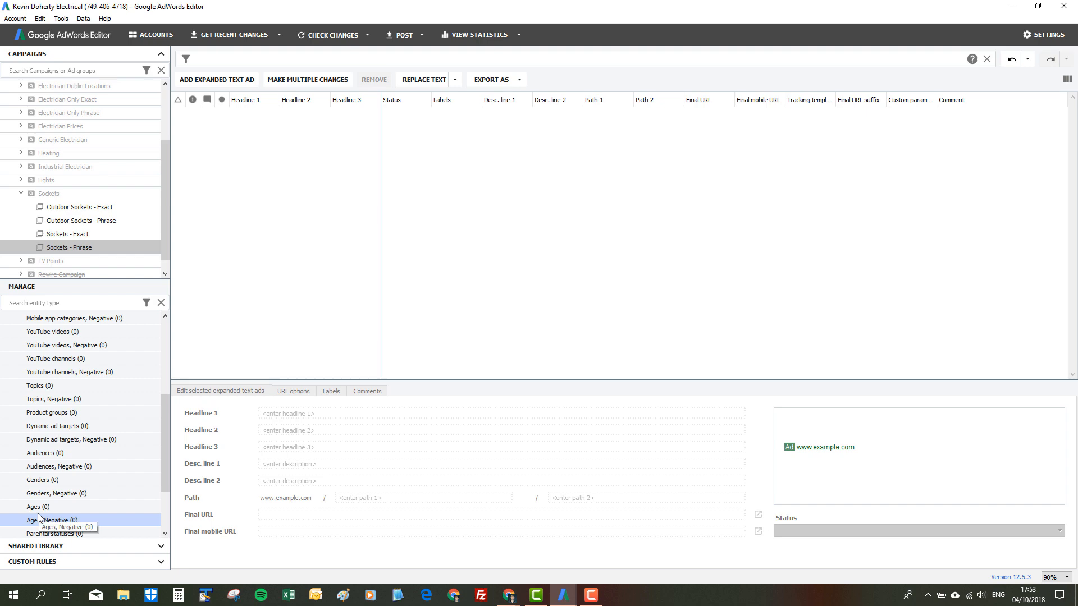
{"action": "scroll", "coordinate": [38, 513], "scroll_direction": "down", "scroll_amount": 2}
{"action": "scroll", "coordinate": [43, 499], "scroll_direction": "up", "scroll_amount": 6}
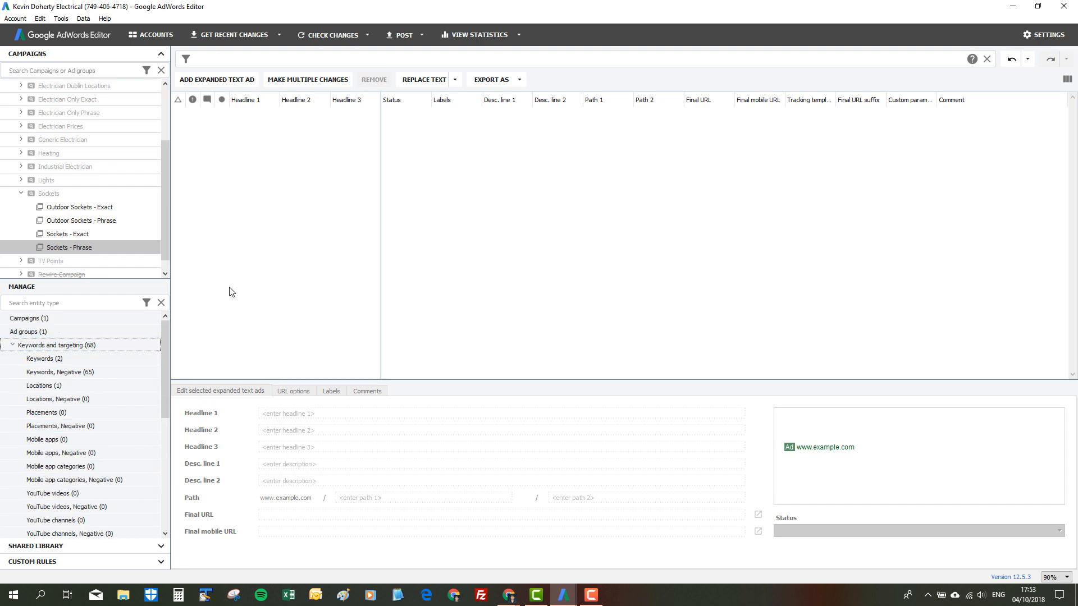
Step: Examine the keywords, targeted locations and ad group settings of the Sockets - Phrase ad group
{"action": "left_click", "coordinate": [57, 357]}
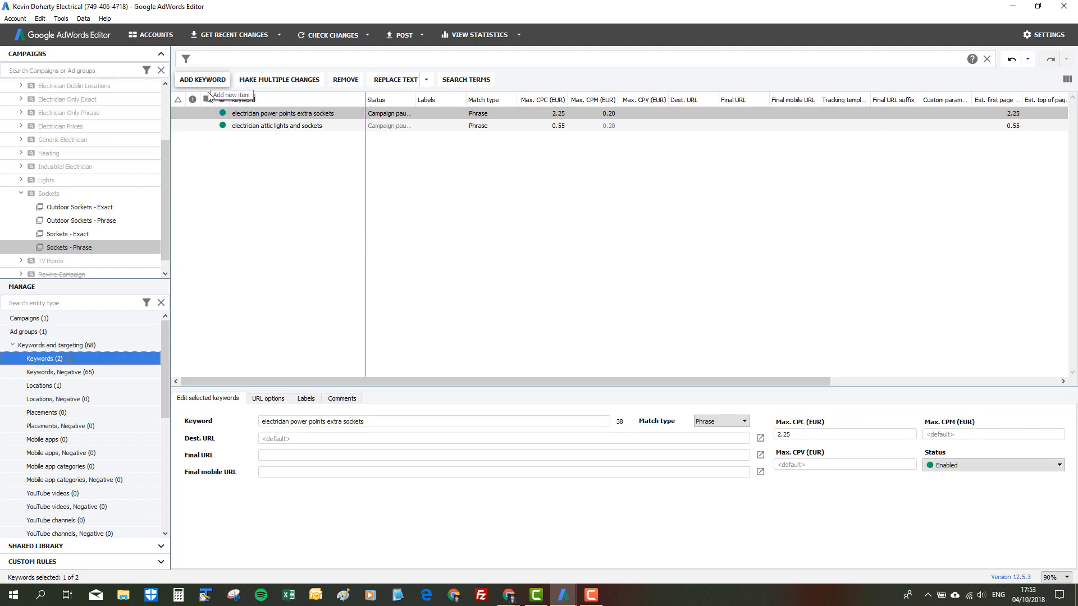
{"action": "left_click", "coordinate": [45, 386]}
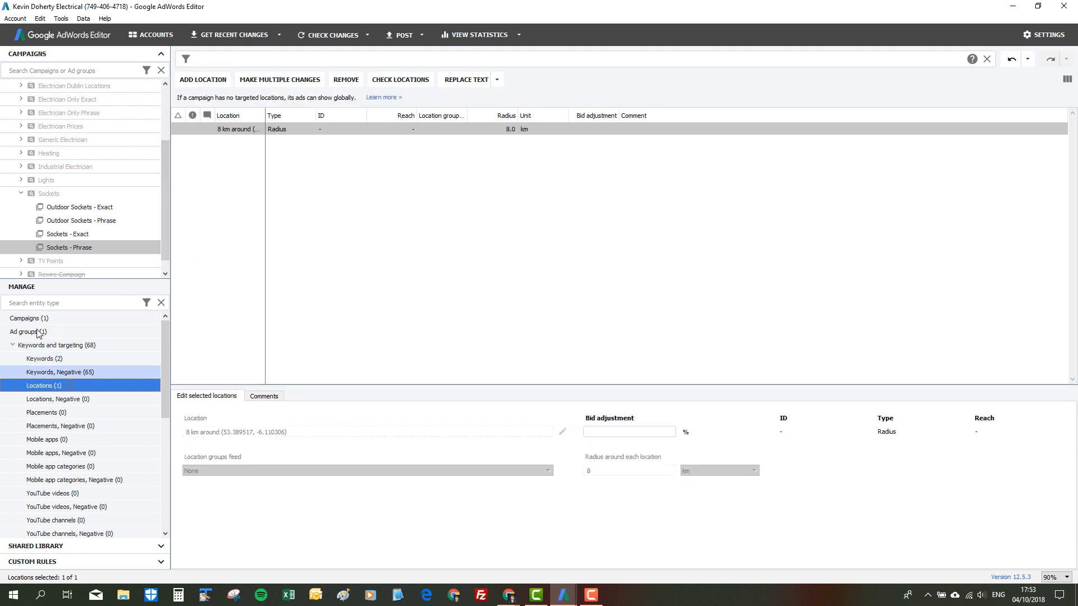
{"action": "left_click", "coordinate": [13, 346]}
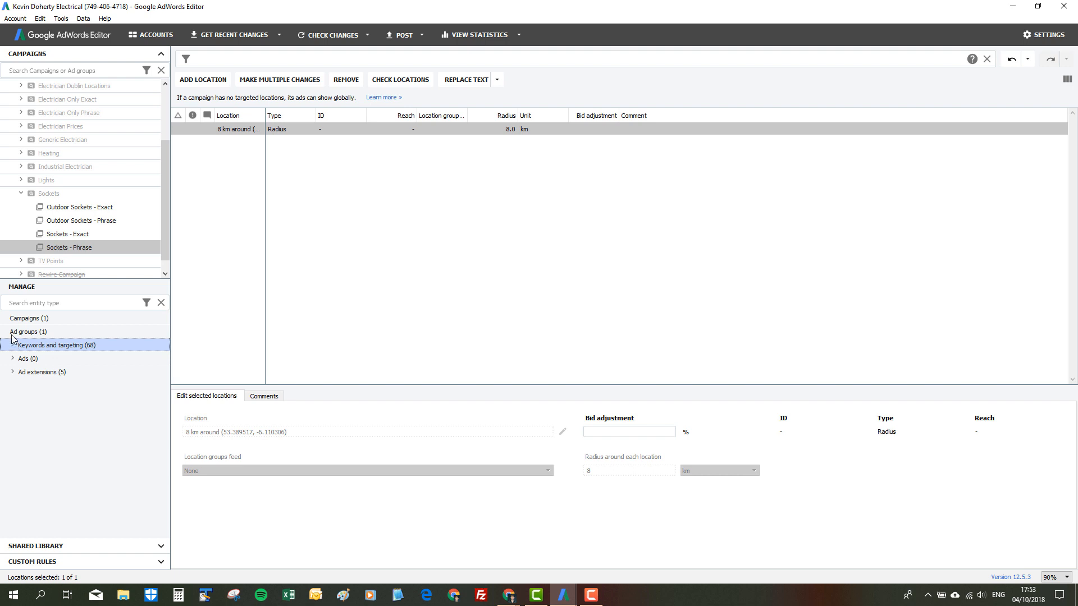
{"action": "left_click", "coordinate": [45, 331]}
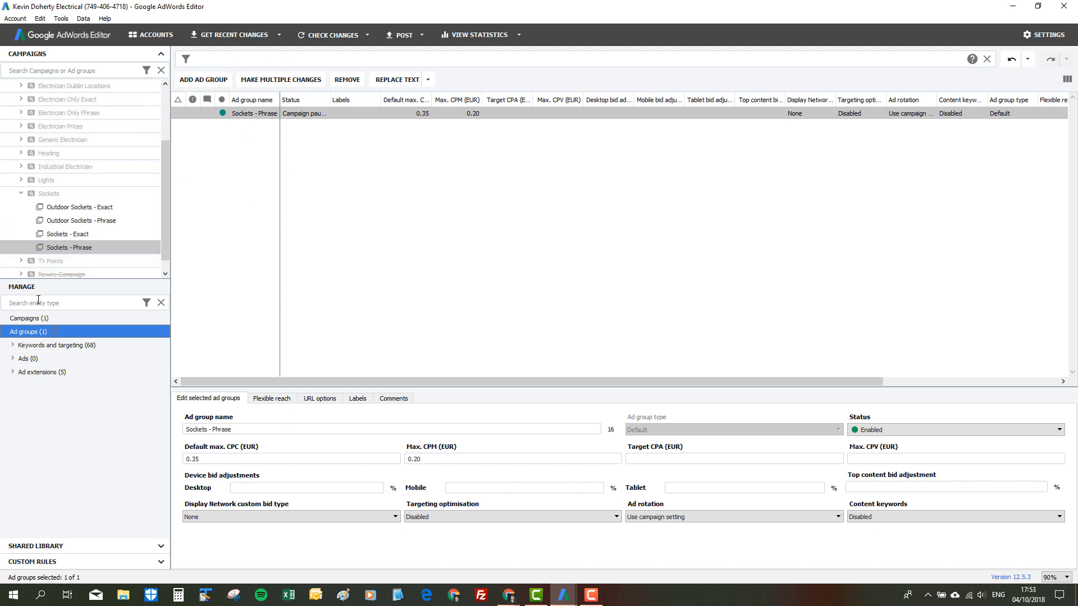
Step: Return to the keywords view and show the keywords of the Heating campaign
{"action": "left_click", "coordinate": [25, 344]}
{"action": "left_click", "coordinate": [34, 359]}
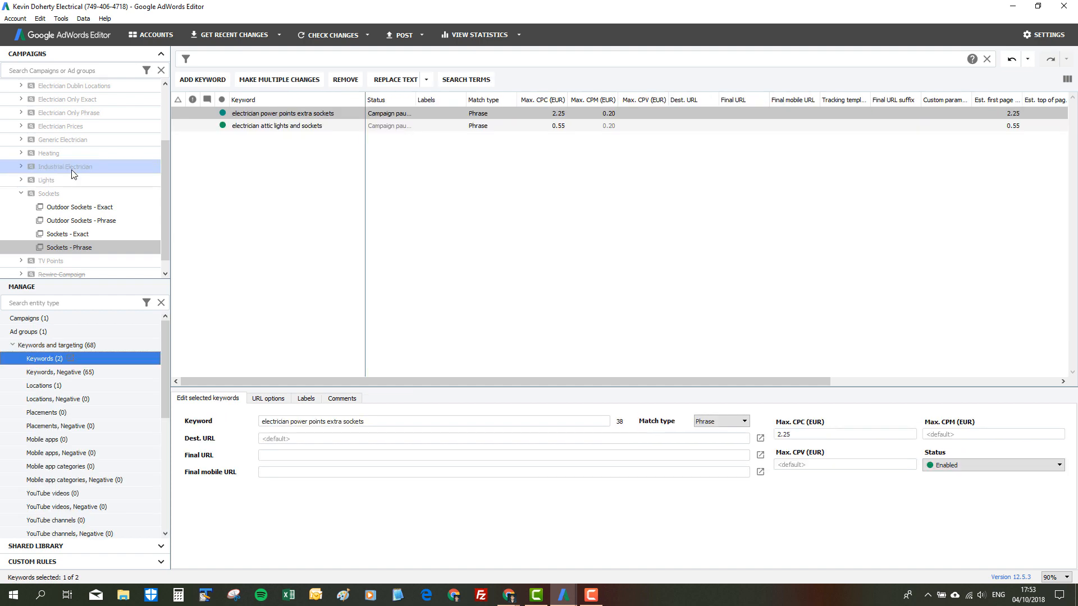
{"action": "left_click", "coordinate": [57, 152]}
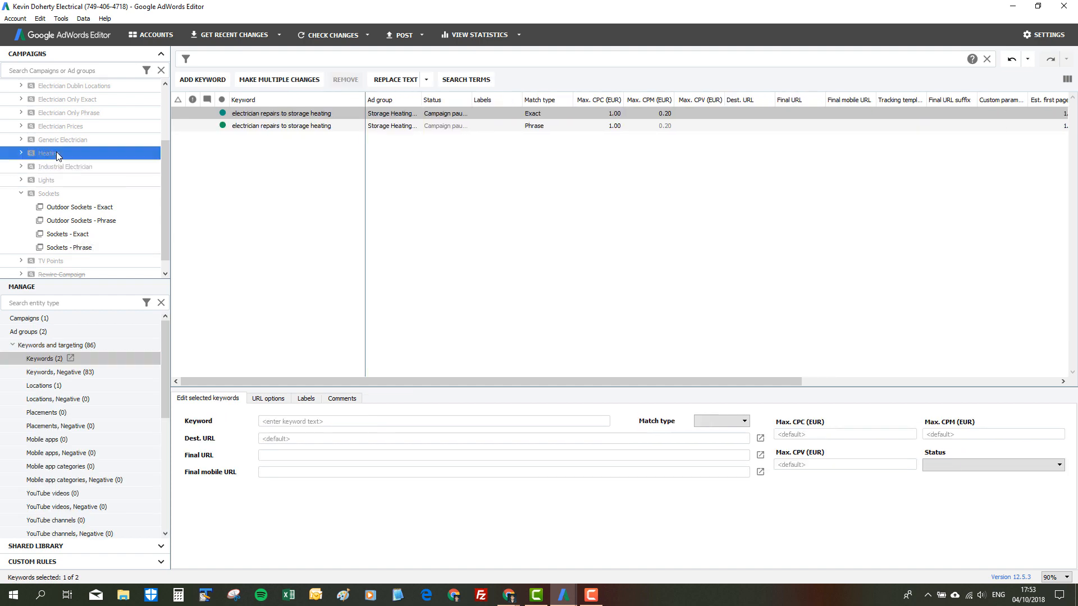
Step: Set the maximum CPC of all keywords in the Electrician Dublin Locations campaign to 0.55 EUR
{"action": "left_click", "coordinate": [65, 91]}
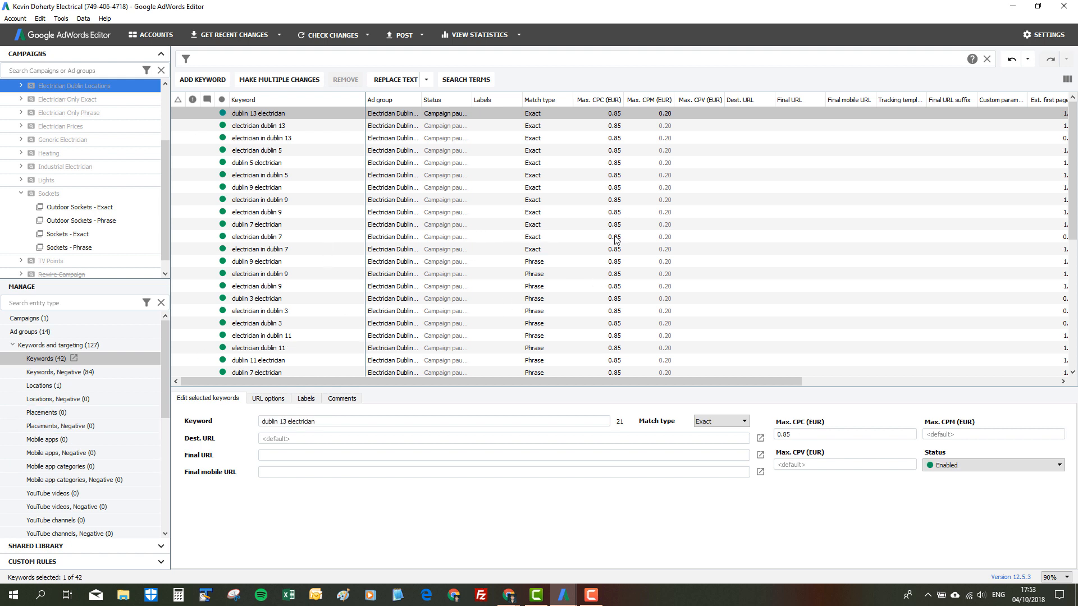
{"action": "scroll", "coordinate": [617, 288], "scroll_direction": "down", "scroll_amount": 4}
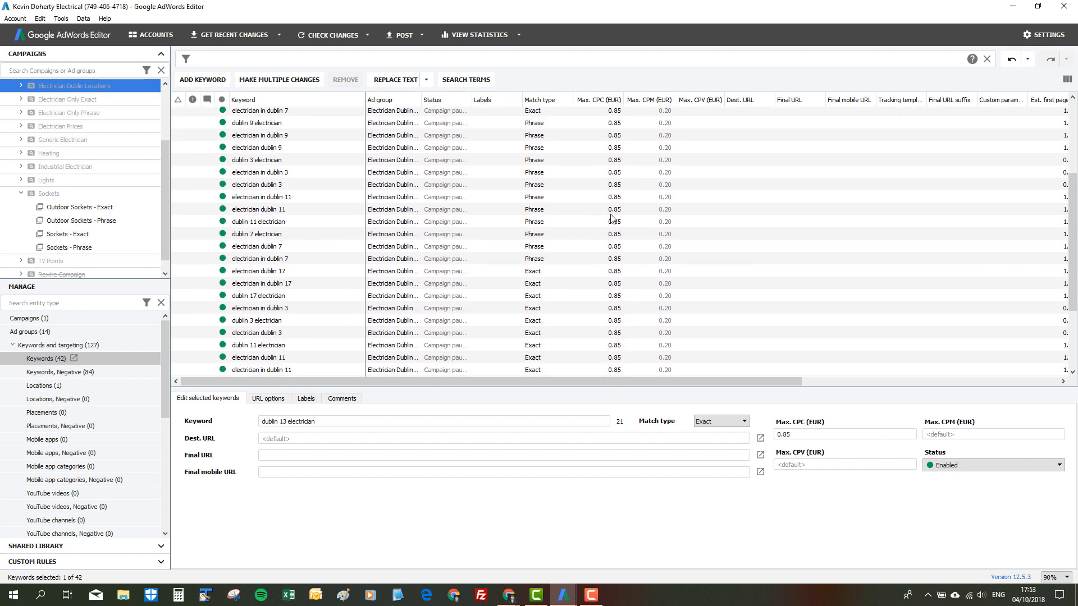
{"action": "left_click", "coordinate": [612, 209]}
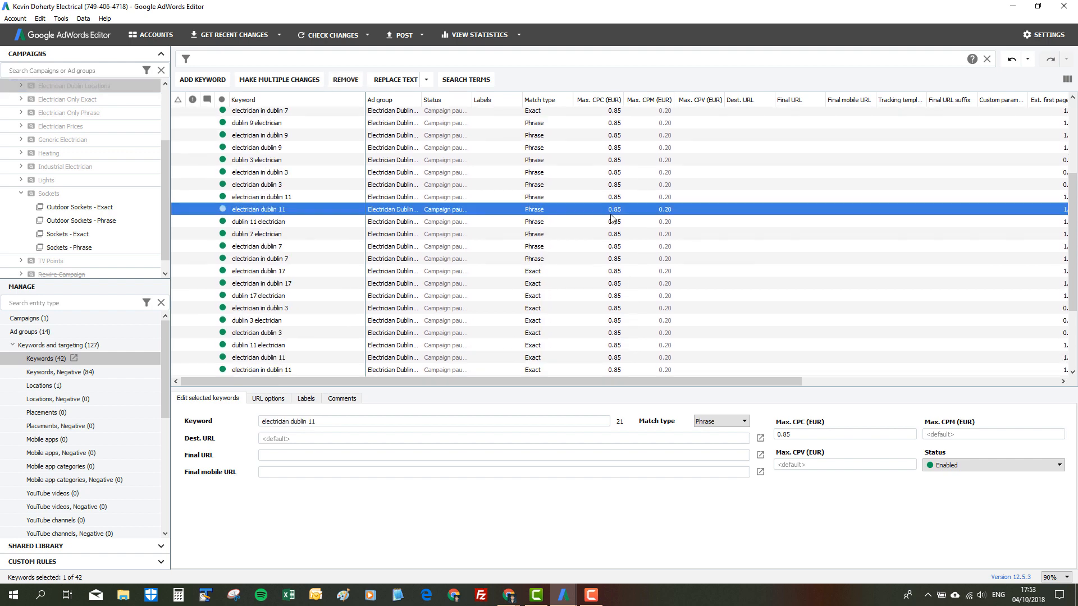
{"action": "key", "text": "ctrl+a"}
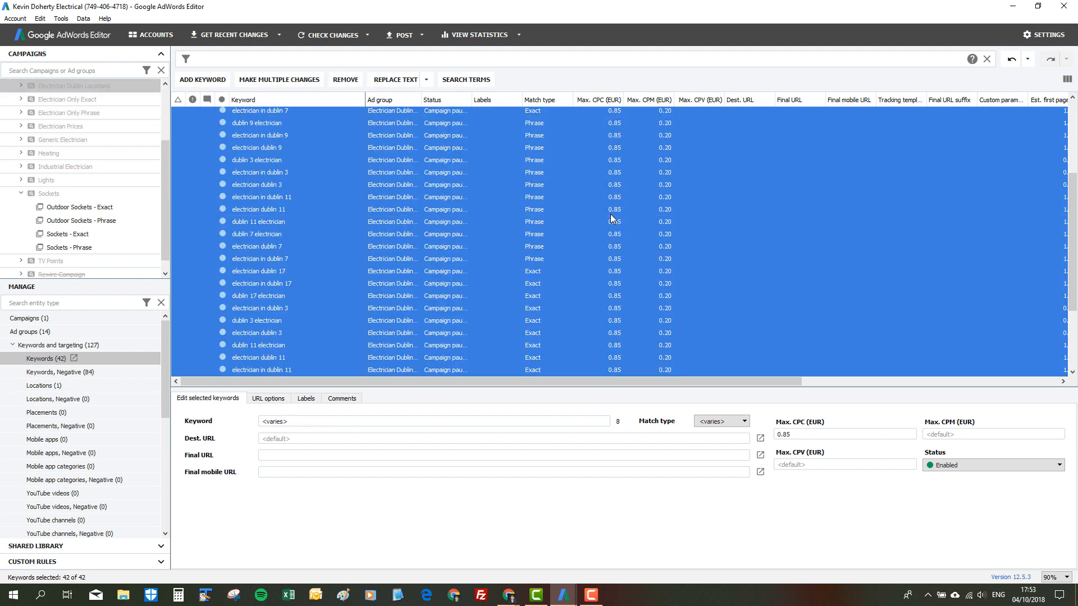
{"action": "right_click", "coordinate": [612, 219]}
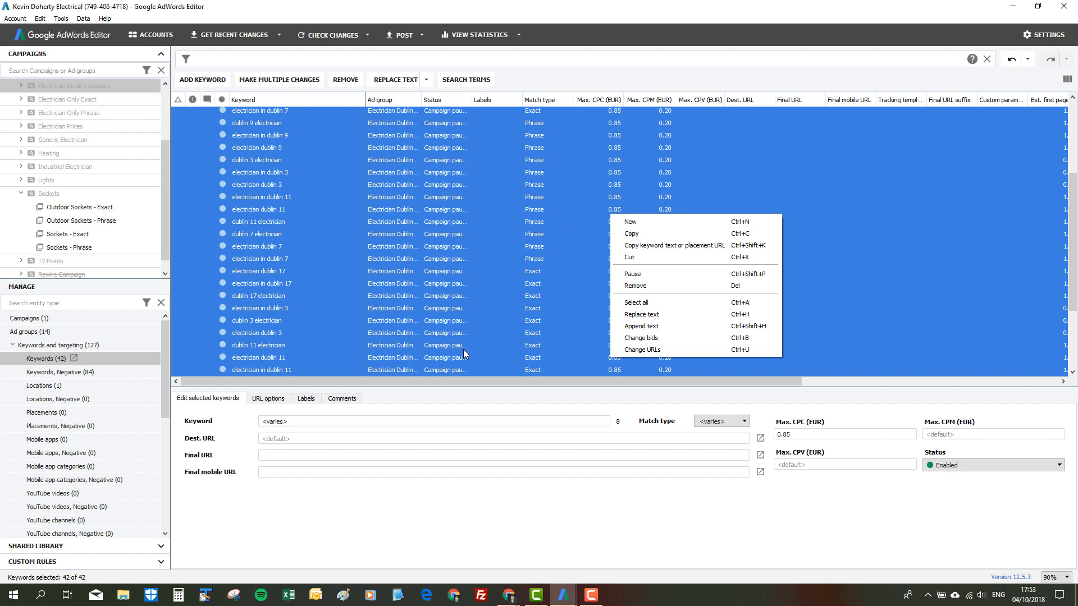
{"action": "left_click", "coordinate": [798, 435]}
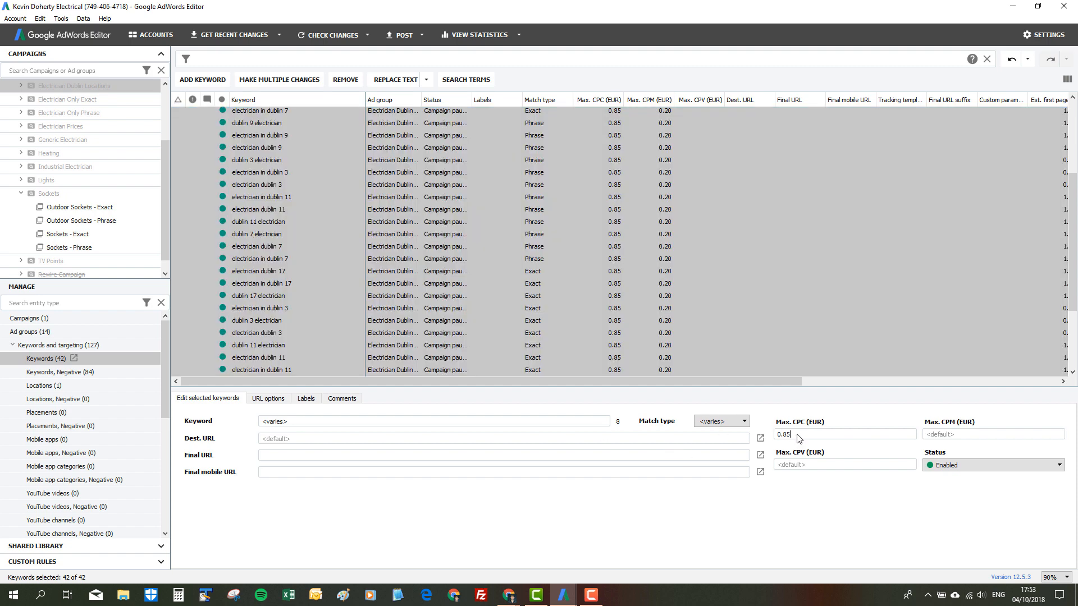
{"action": "key", "text": "ctrl+a"}
{"action": "type", "text": "."}
{"action": "left_click", "coordinate": [528, 214]}
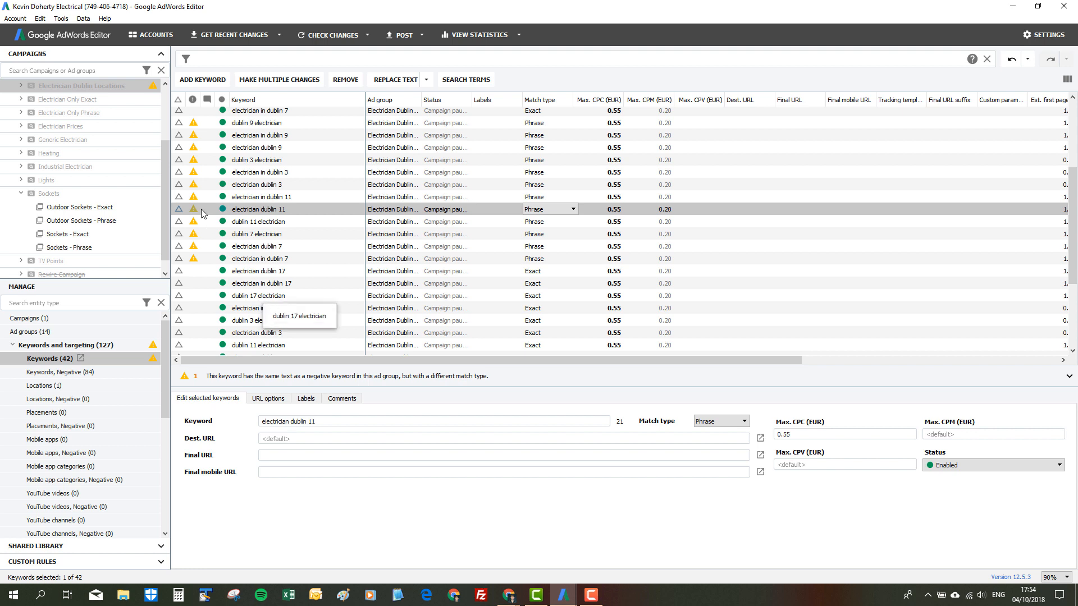
Step: Review the changes that would be posted for the selected campaign, and cancel the upload
{"action": "mouse_move", "coordinate": [194, 198]}
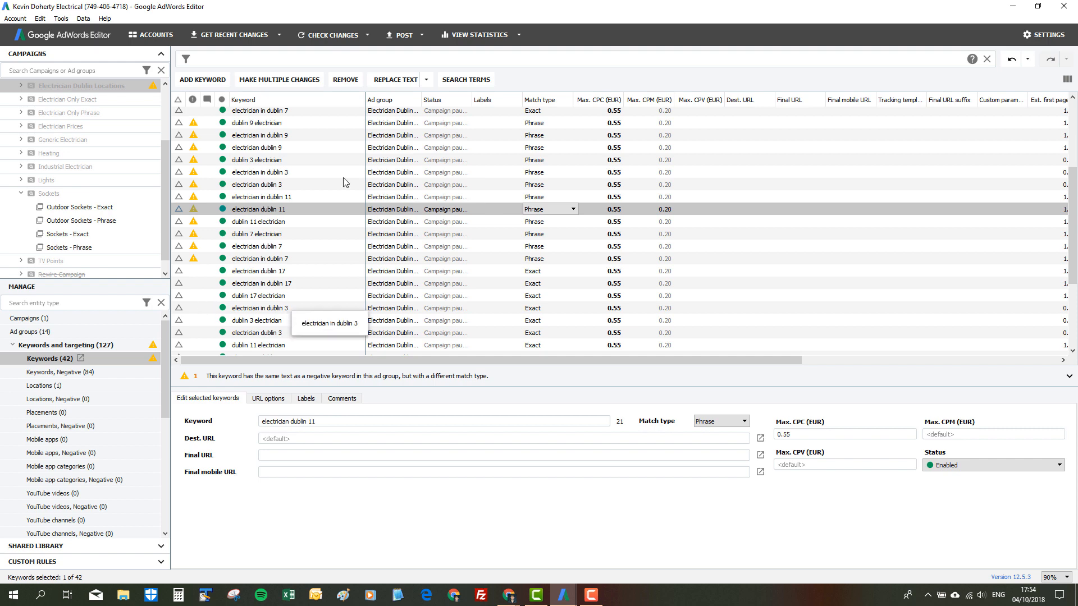
{"action": "left_click", "coordinate": [397, 36]}
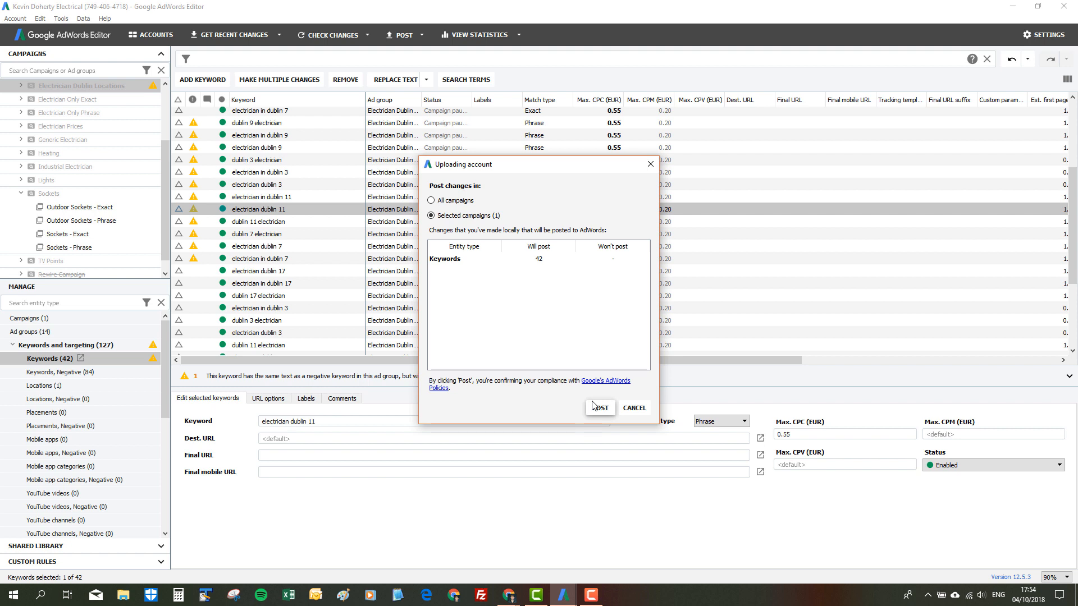
{"action": "left_click", "coordinate": [626, 409]}
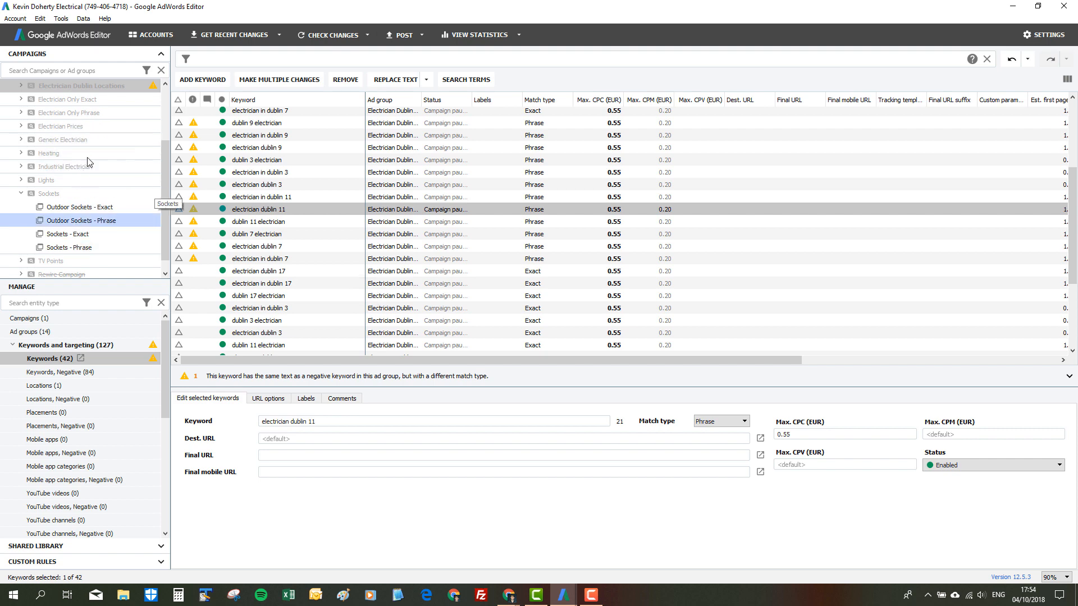
Step: Display the keywords of the Lights campaign and select the phrase-match keyword electrician solar powered security lighting
{"action": "left_click_drag", "start_coordinate": [73, 180], "coordinate": [66, 346]}
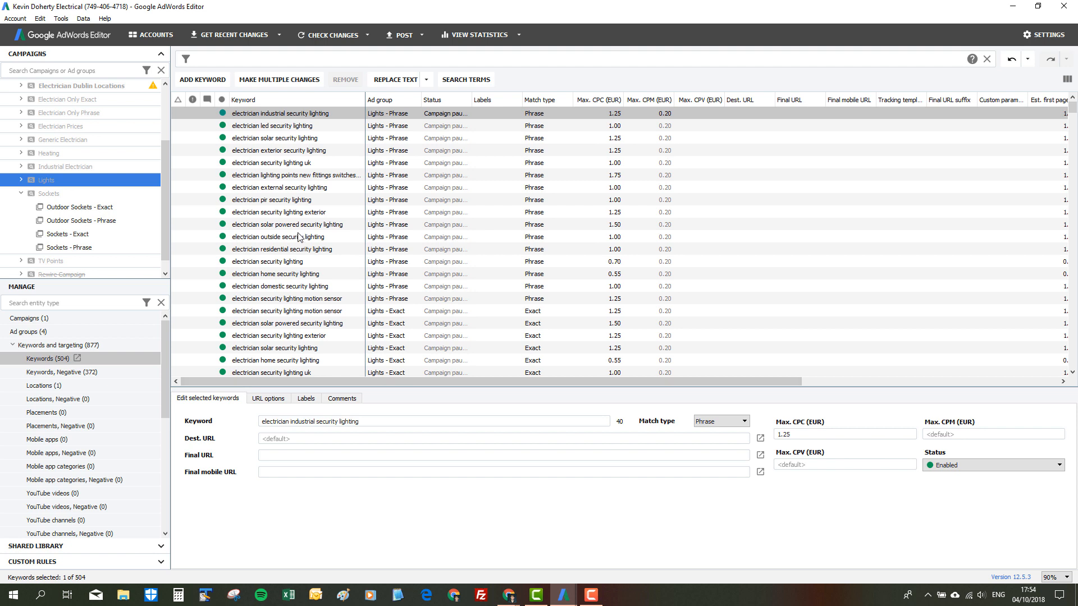
{"action": "left_click", "coordinate": [419, 225]}
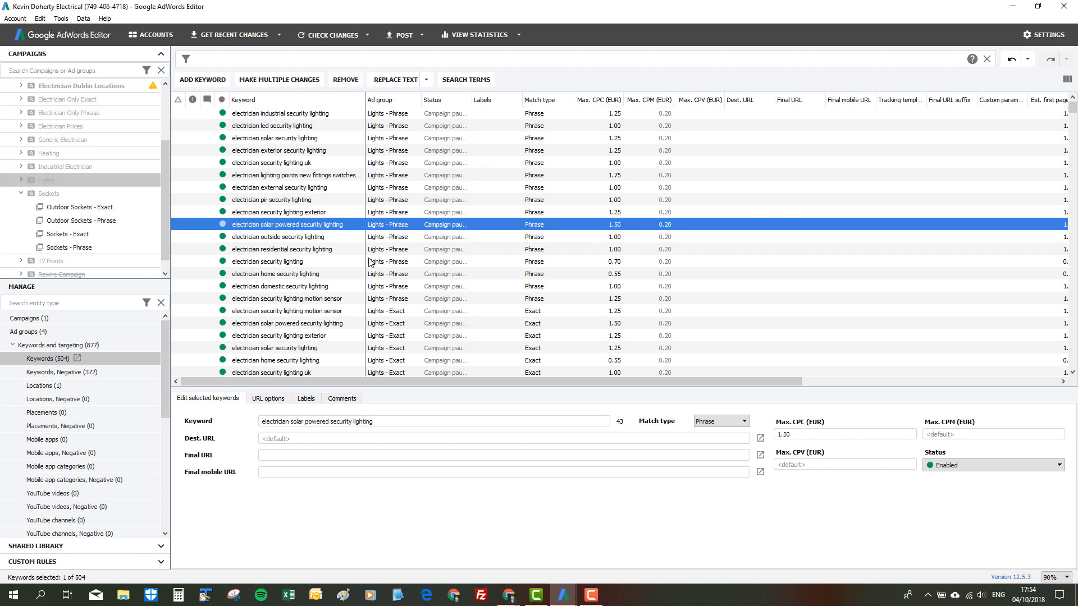
Step: Add the word get in front of the keyword electrician outdoor electrical sockets in the Outdoor Sockets - Exact ad group
{"action": "left_click", "coordinate": [78, 207]}
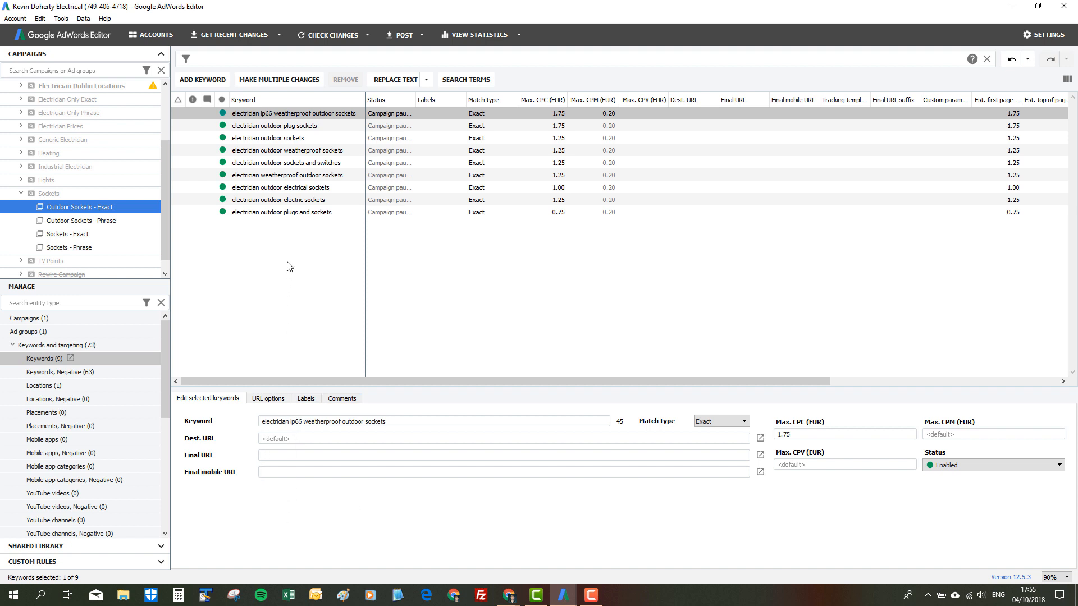
{"action": "left_click", "coordinate": [300, 192]}
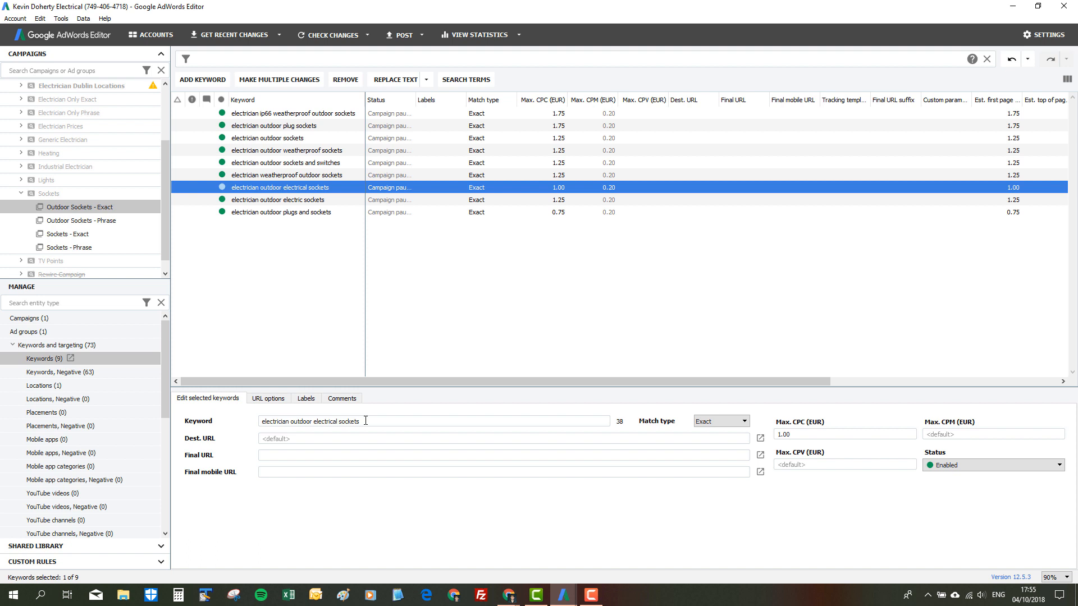
{"action": "left_click", "coordinate": [263, 421]}
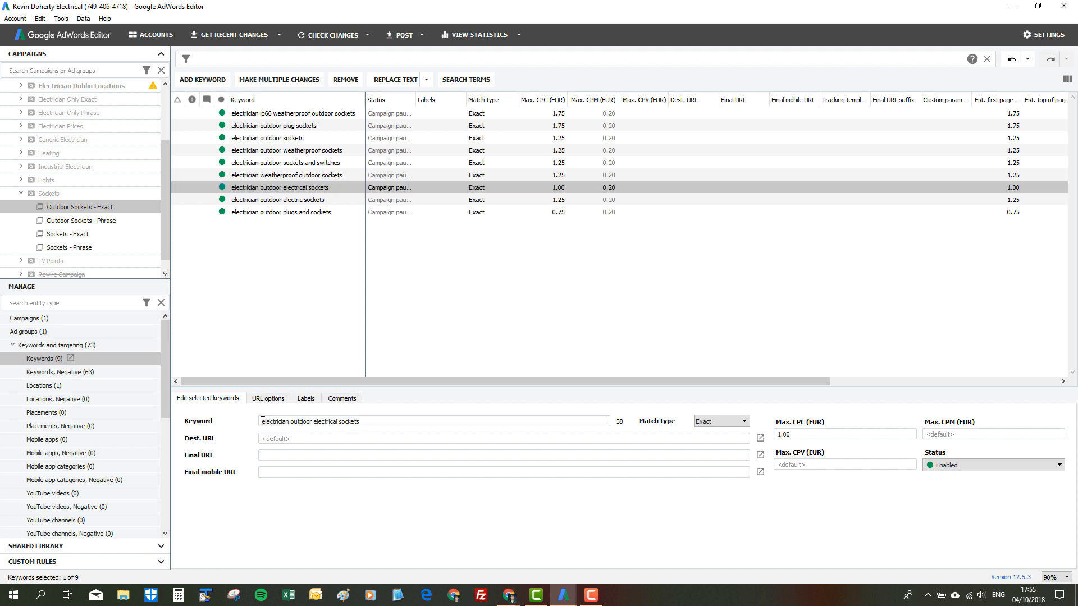
{"action": "type", "text": "get"}
{"action": "left_click", "coordinate": [235, 201]}
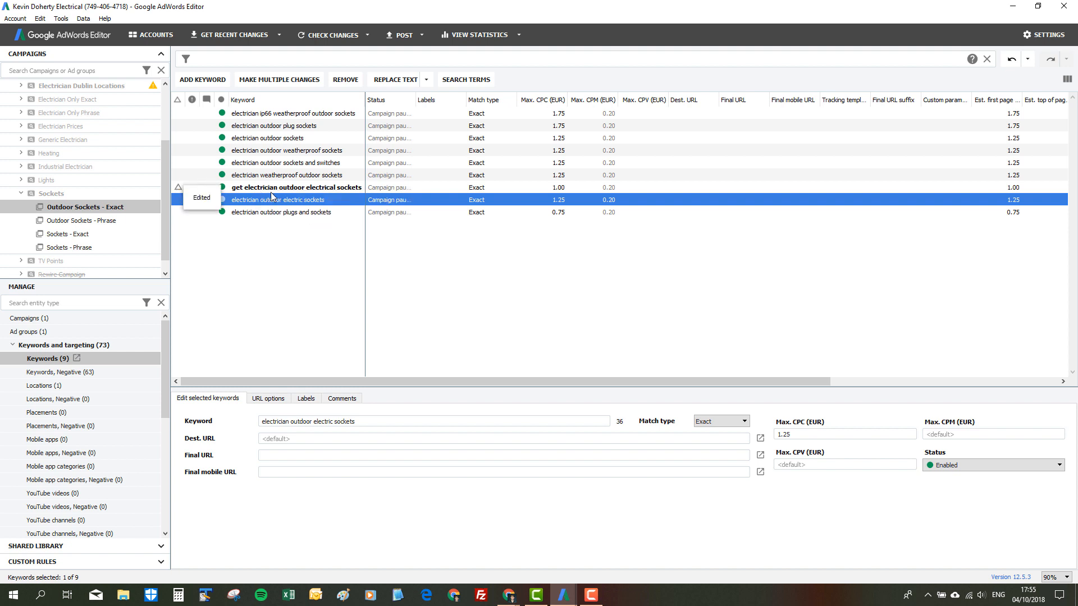
{"action": "mouse_move", "coordinate": [275, 193]}
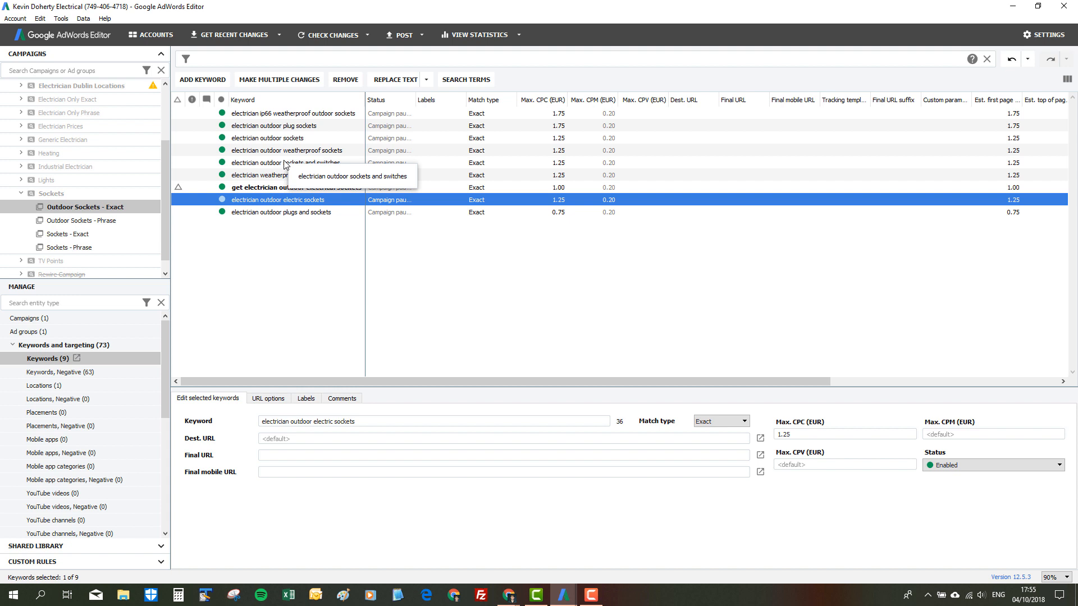
{"action": "left_click", "coordinate": [212, 35]}
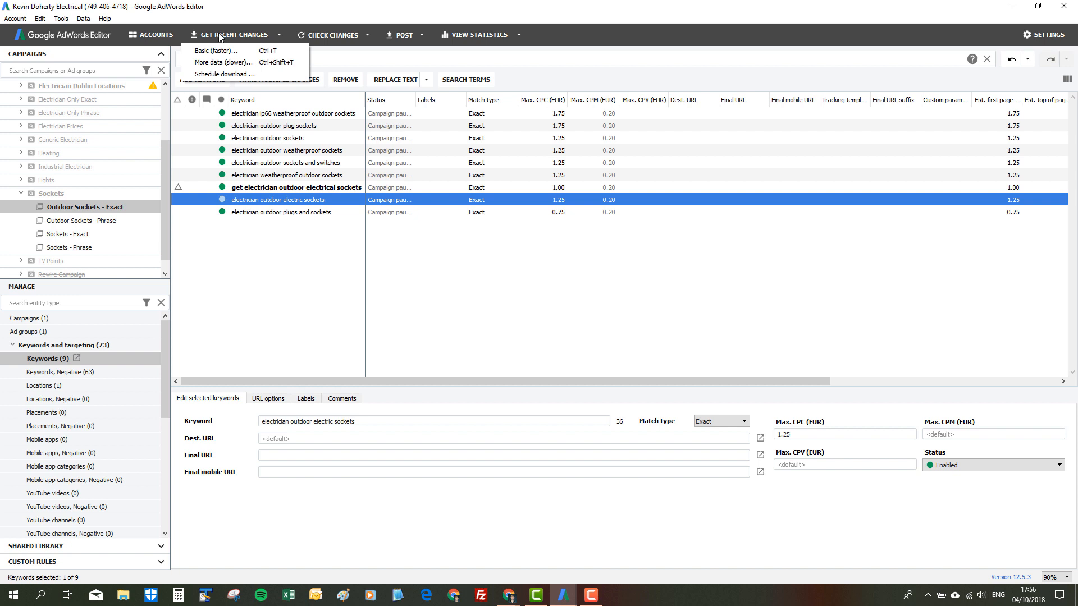
{"action": "left_click", "coordinate": [238, 302]}
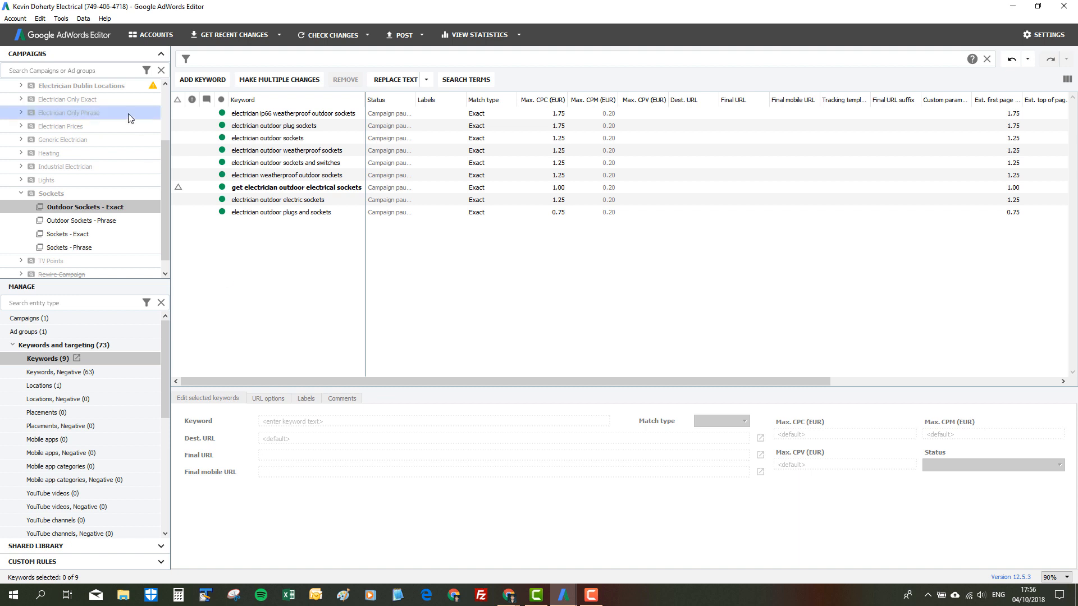
Step: Open the import from pasted text and look through the column headings available for the first column
{"action": "left_click", "coordinate": [34, 21]}
{"action": "mouse_move", "coordinate": [15, 21]}
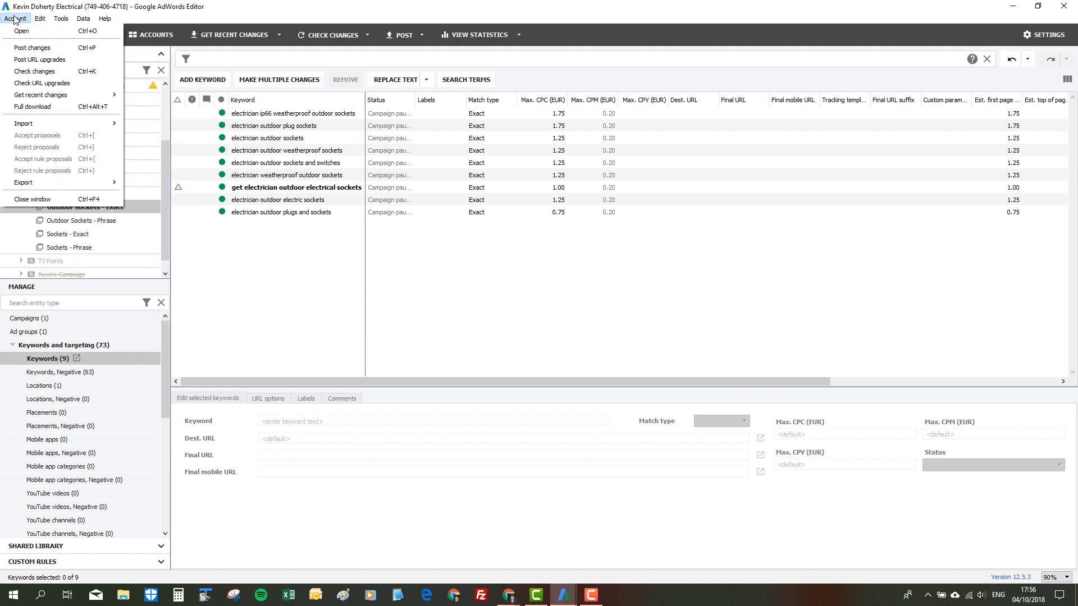
{"action": "mouse_move", "coordinate": [42, 124]}
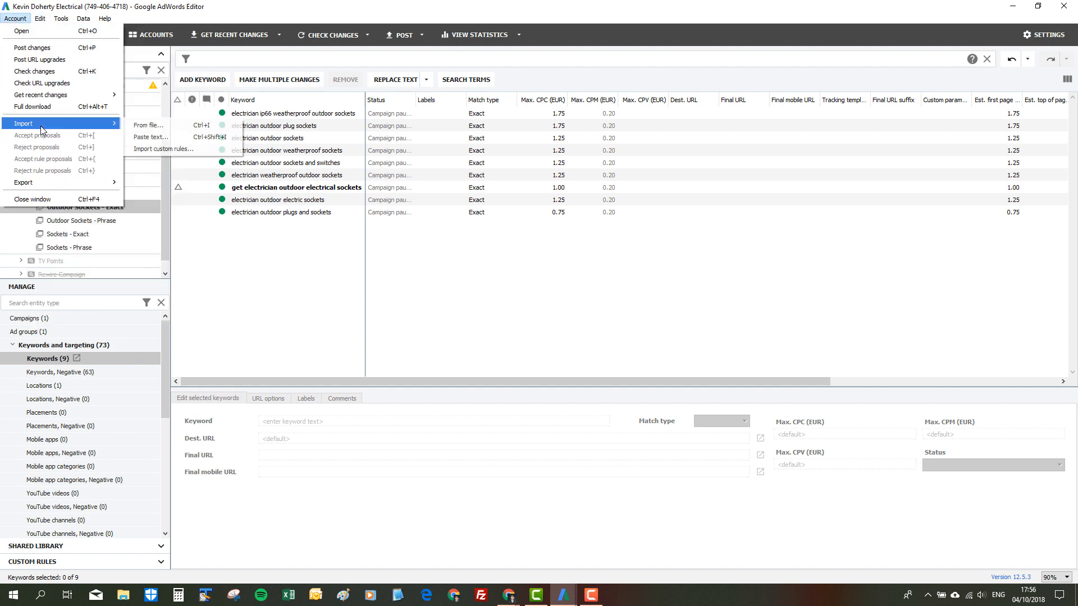
{"action": "left_click", "coordinate": [151, 137]}
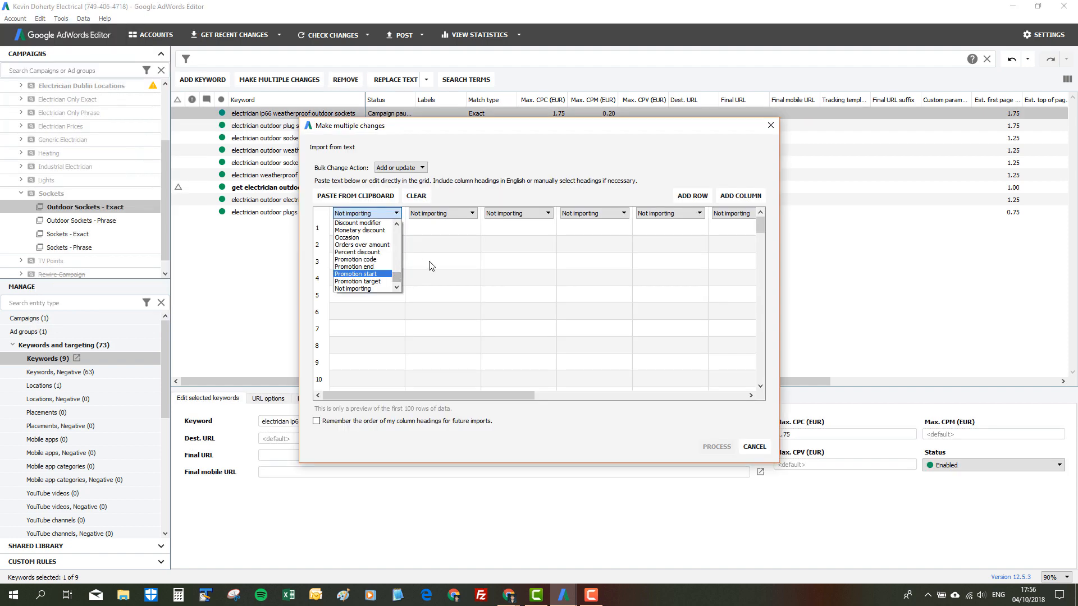
{"action": "left_click", "coordinate": [429, 263]}
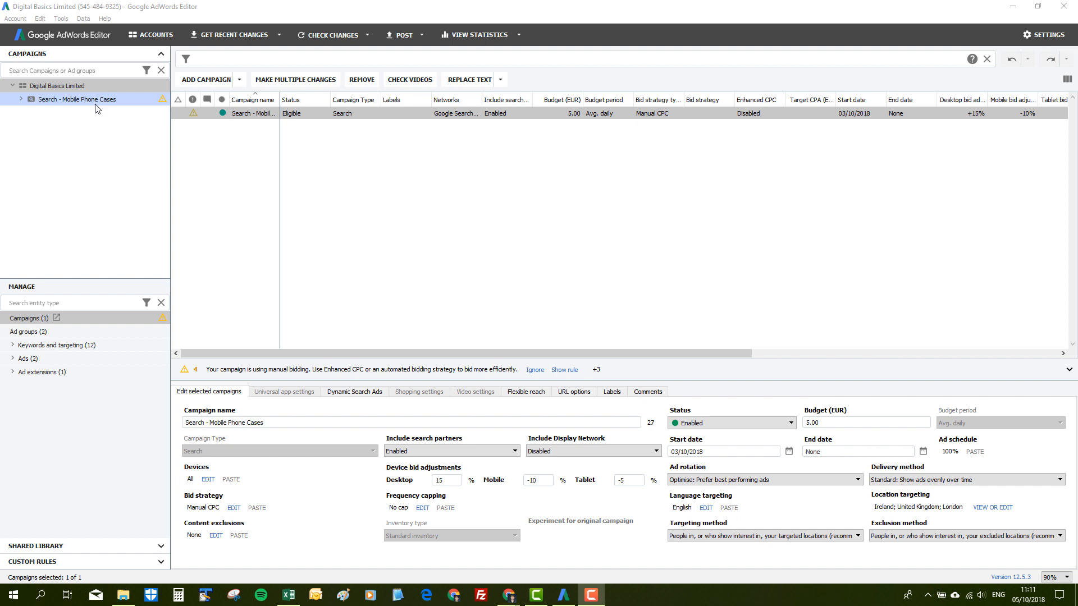
Step: Examine the keywords of the Android Cases and iPhone Cases ad groups in the Search - Mobile Phone Cases campaign
{"action": "left_click", "coordinate": [19, 100]}
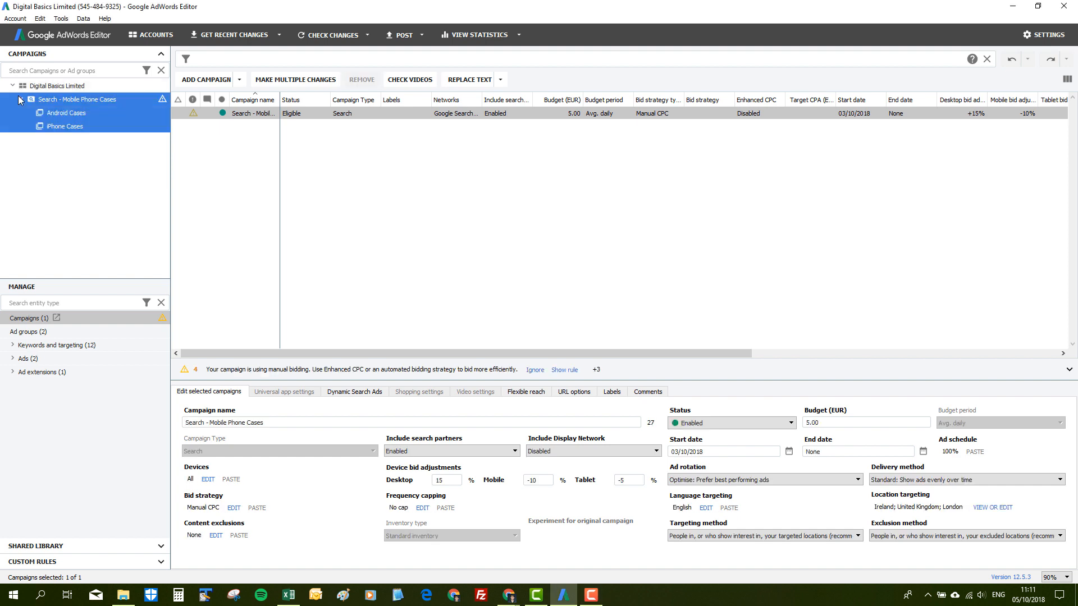
{"action": "left_click", "coordinate": [65, 116]}
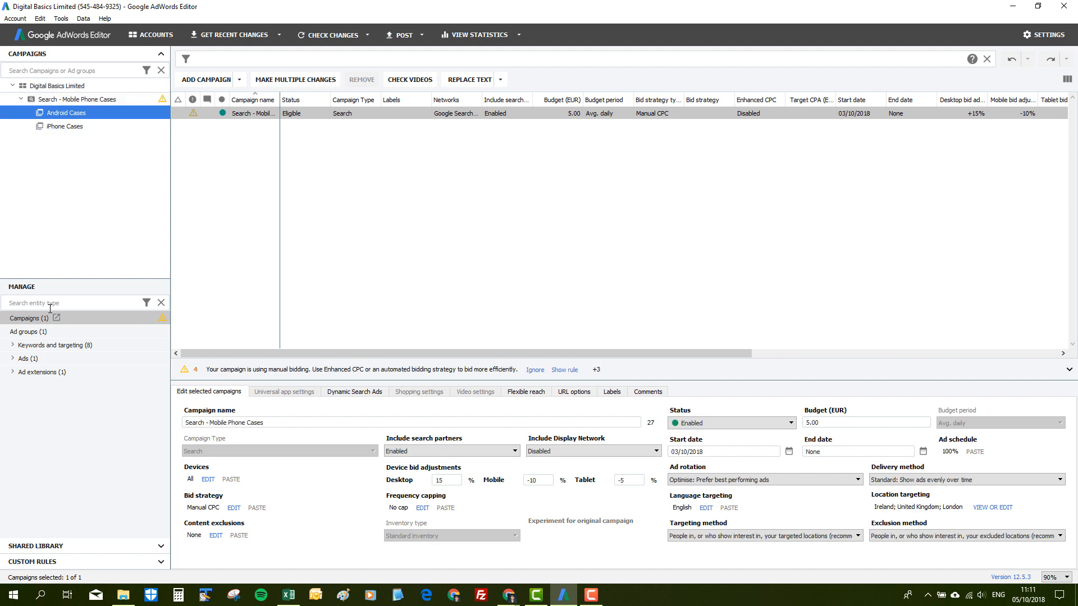
{"action": "left_click", "coordinate": [13, 346]}
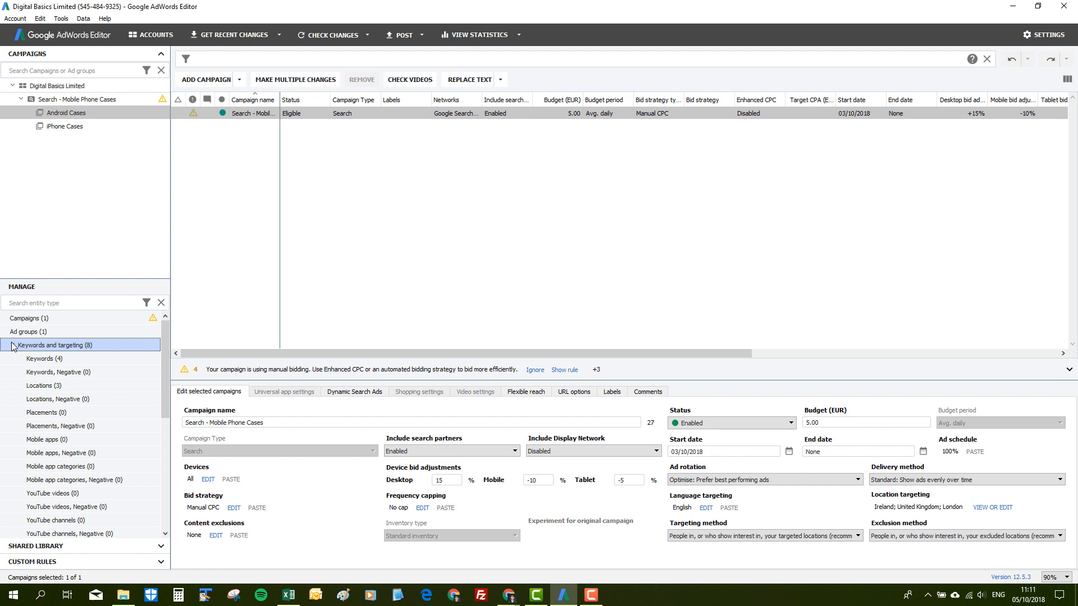
{"action": "left_click", "coordinate": [37, 360]}
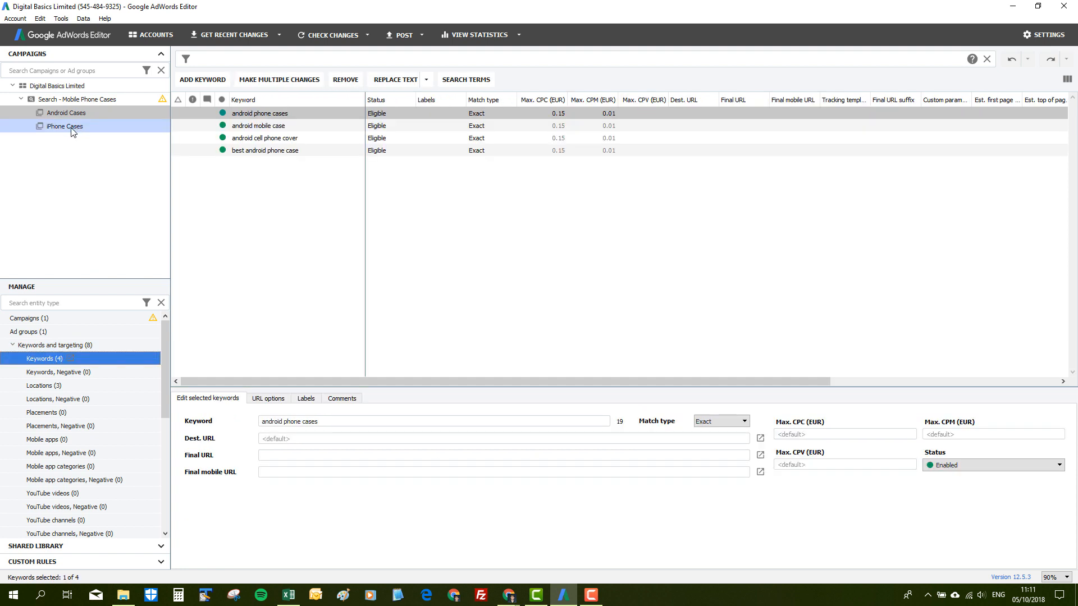
{"action": "left_click", "coordinate": [72, 128]}
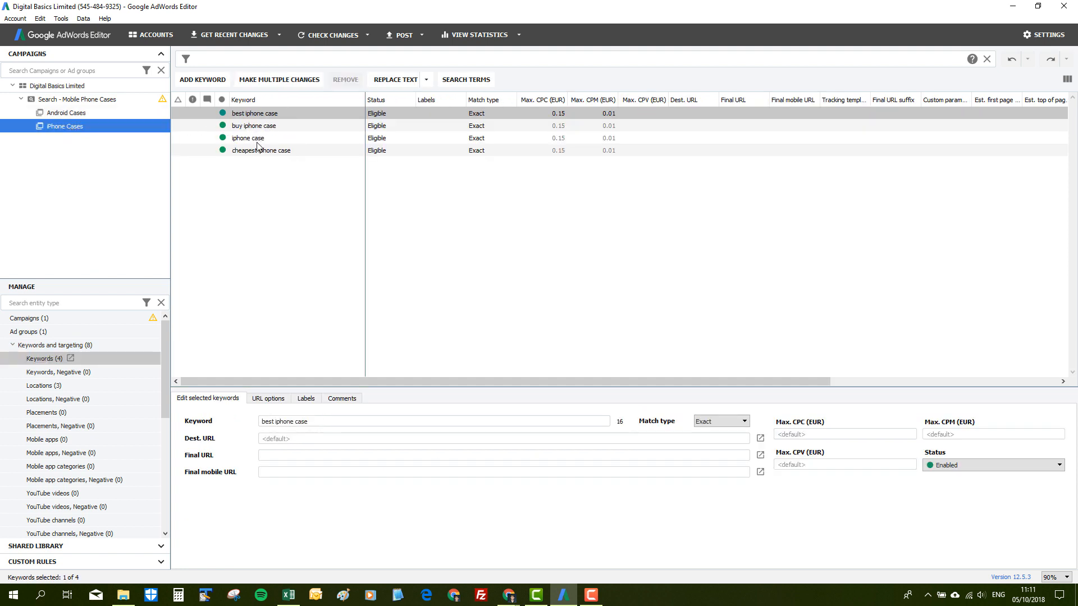
{"action": "left_click", "coordinate": [71, 114]}
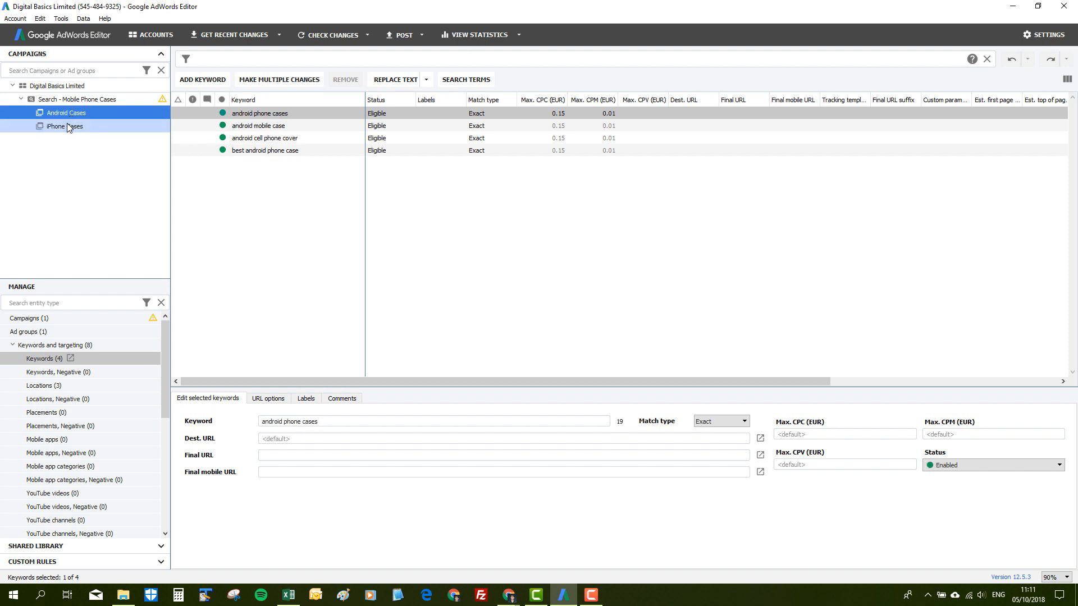
{"action": "left_click", "coordinate": [66, 125]}
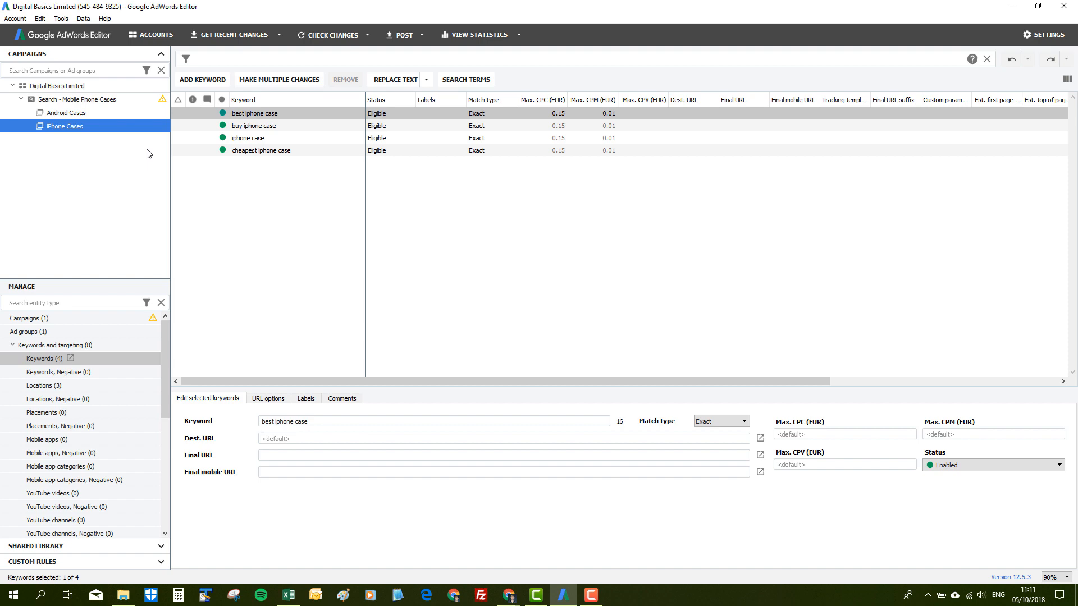
Step: Switch to the Excel keyword sheet and replace every iphone with iphone x in the ad group and keyword cells B2:C5
{"action": "key", "text": "alt+Tab"}
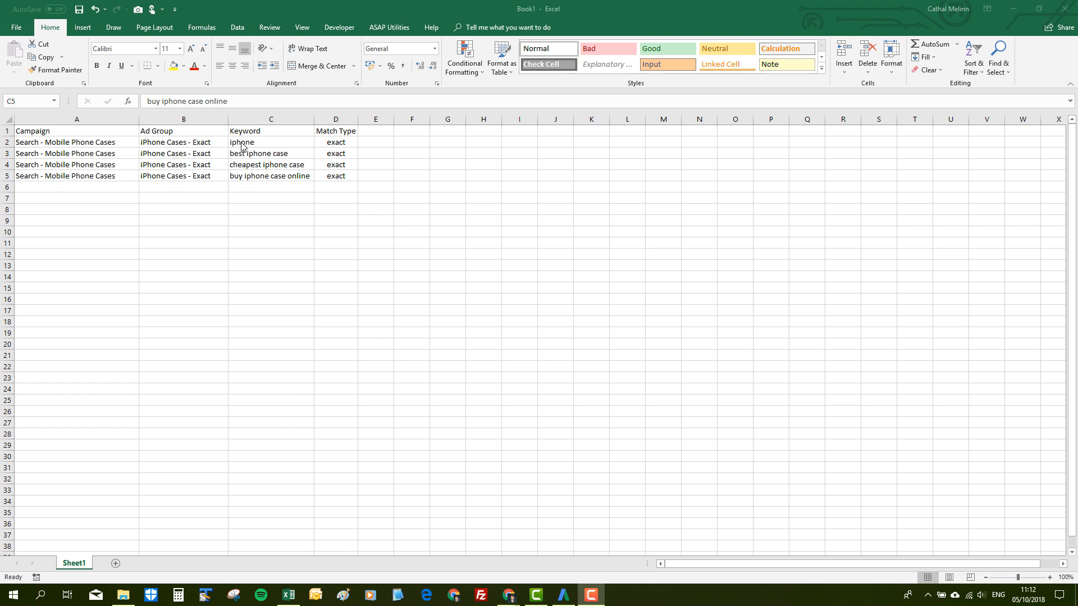
{"action": "left_click", "coordinate": [207, 140]}
{"action": "left_click_drag", "start_coordinate": [210, 140], "coordinate": [259, 179]}
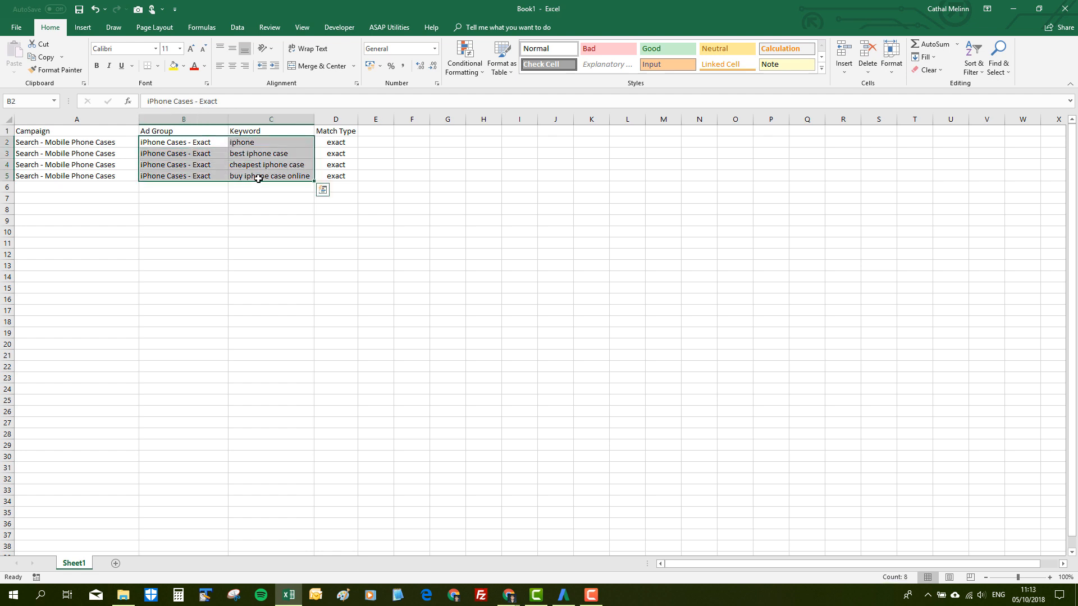
{"action": "key", "text": "ctrl+h"}
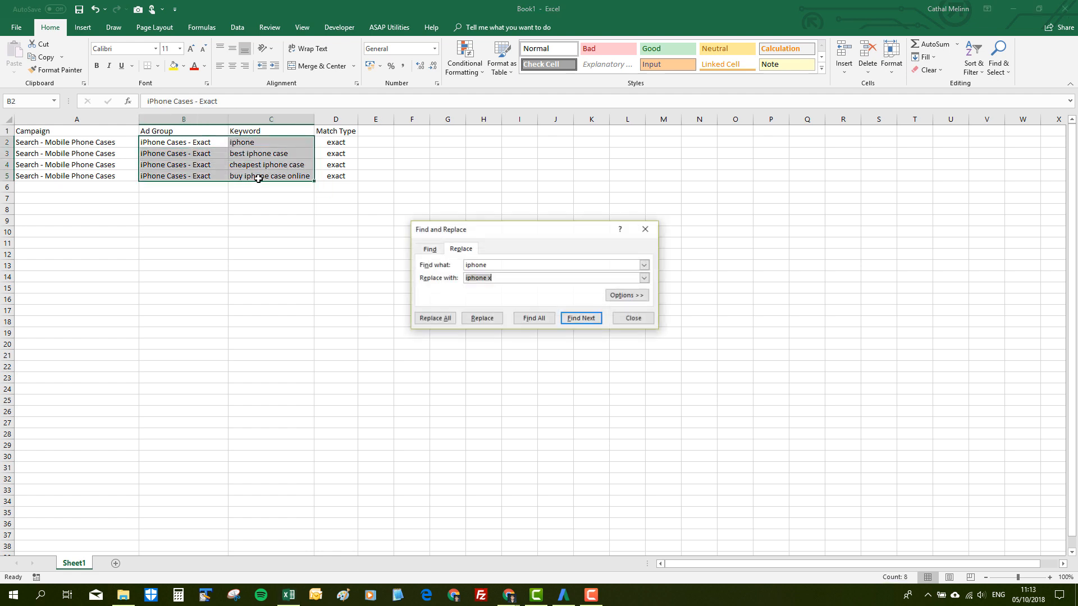
{"action": "left_click", "coordinate": [428, 318]}
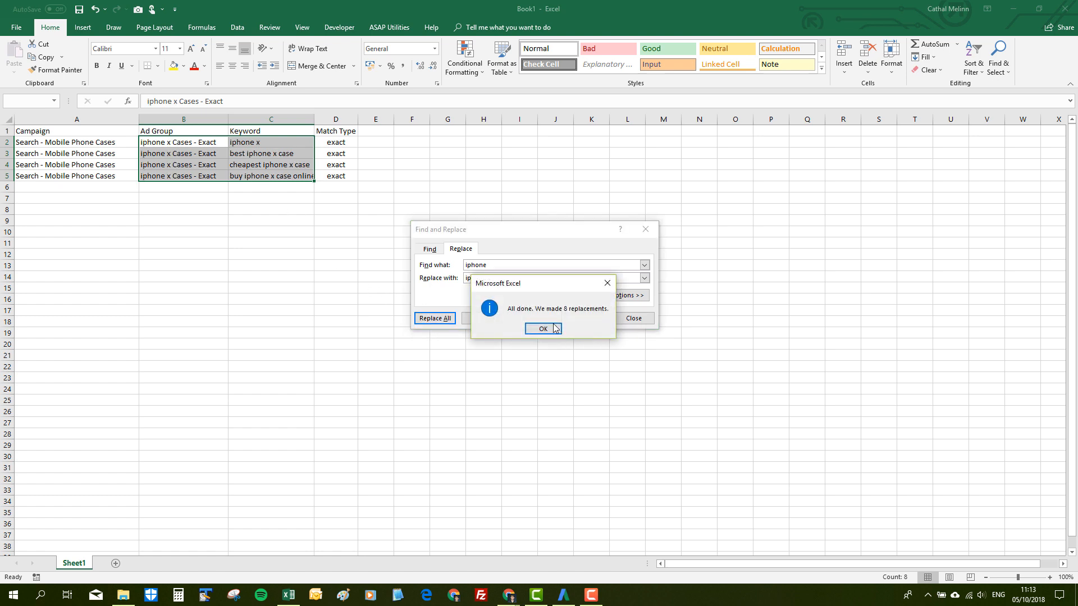
{"action": "left_click", "coordinate": [543, 328]}
{"action": "left_click", "coordinate": [632, 319]}
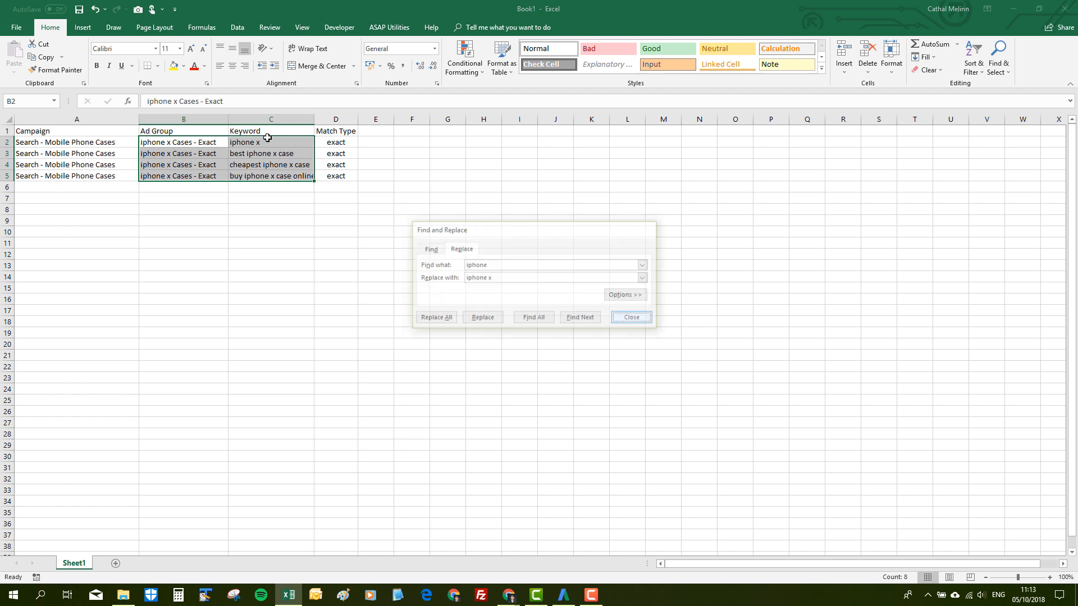
Step: Correct the ad group name in B2 to iPhone x Cases - Exact and fill it down to B5
{"action": "double_click", "coordinate": [147, 143]}
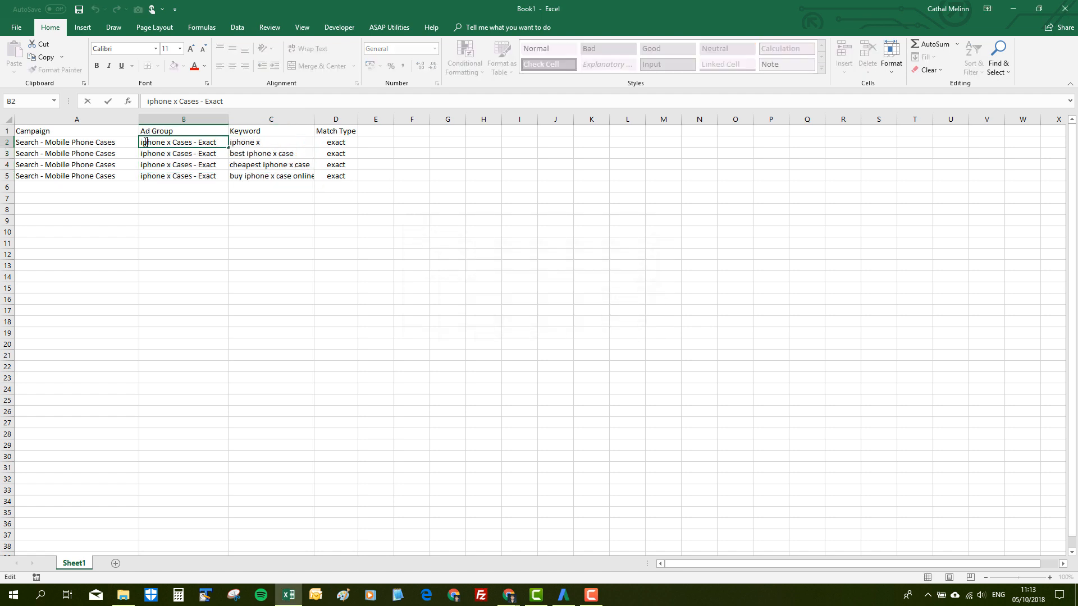
{"action": "key", "text": "BackSpace"}
{"action": "type", "text": "P"}
{"action": "key", "text": "Return"}
{"action": "key", "text": "Up"}
{"action": "key", "text": "ctrl+shift+Down"}
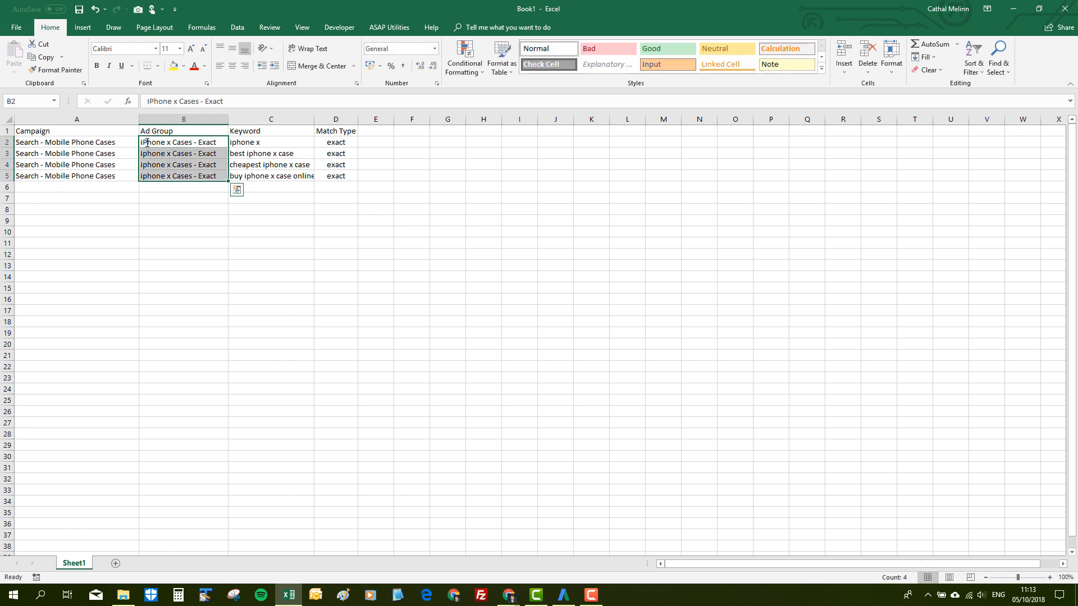
{"action": "key", "text": "ctrl+d"}
{"action": "left_click", "coordinate": [172, 195]}
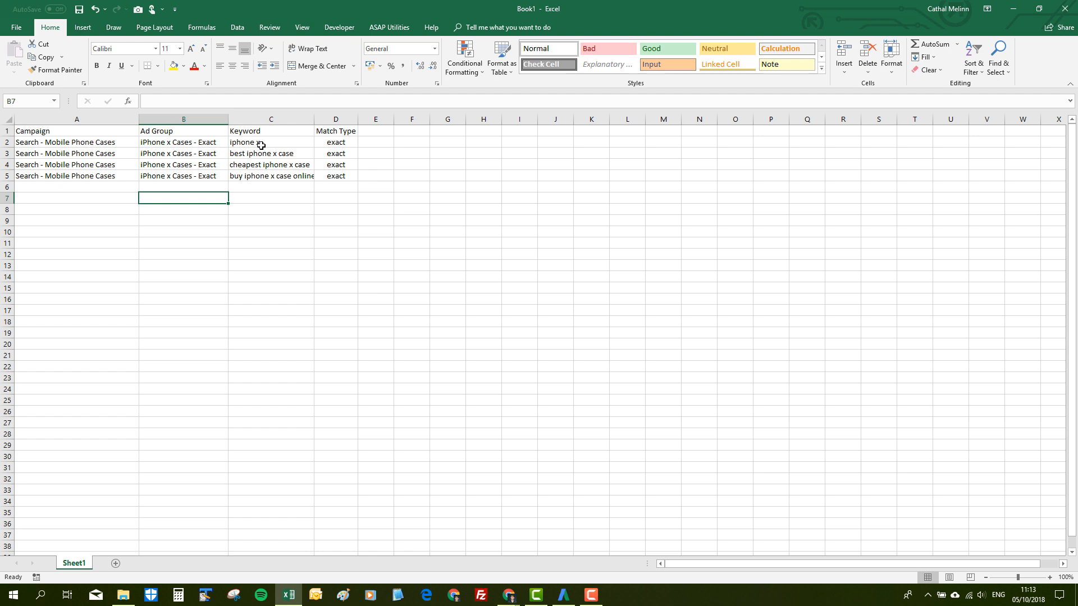
Step: Duplicate the four iPhone x keyword rows A2:D5 directly below, starting at cell A6
{"action": "left_click", "coordinate": [91, 143]}
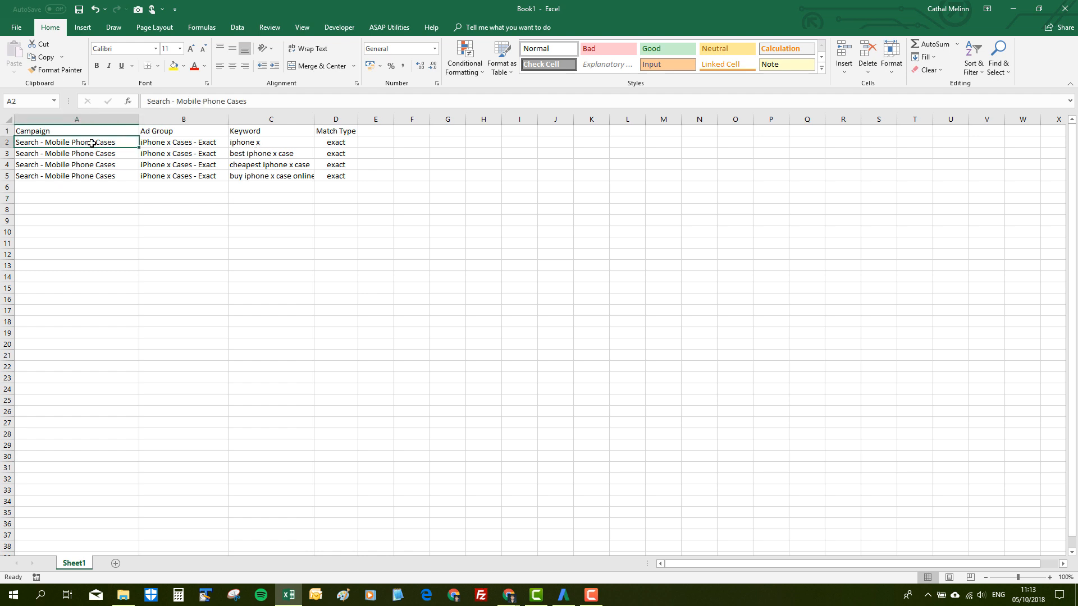
{"action": "key", "text": "ctrl+shift+Down"}
{"action": "key", "text": "ctrl+shift+Right"}
{"action": "key", "text": "ctrl+c"}
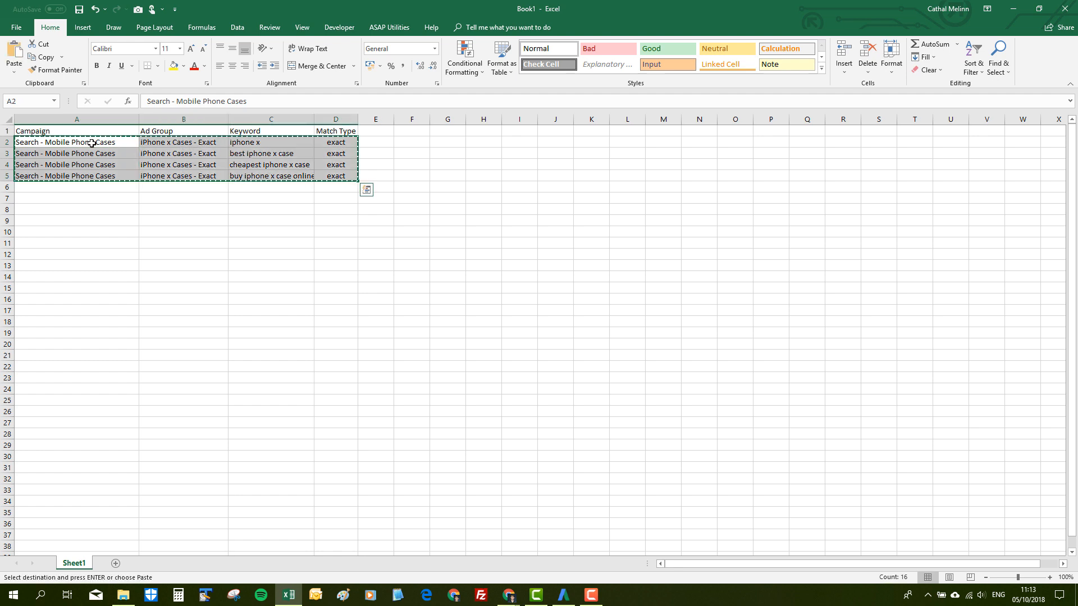
{"action": "left_click", "coordinate": [91, 144]}
{"action": "key", "text": "Down"}
{"action": "key", "text": "Down"}
{"action": "key", "text": "Down"}
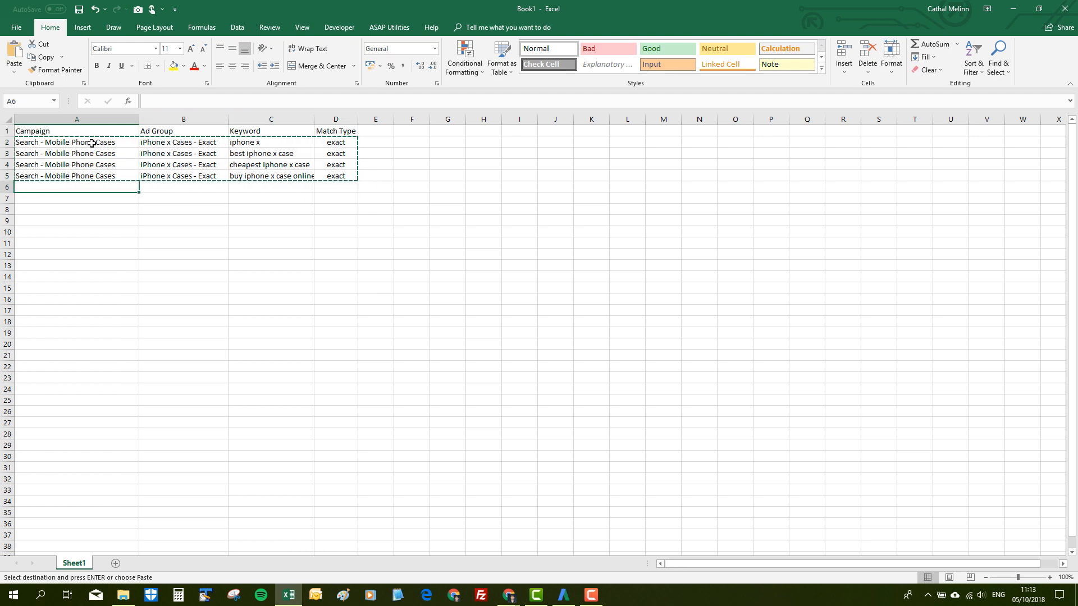
{"action": "key", "text": "ctrl+v"}
Step: Replace every iphone x with iphone 6 in the duplicated ad group and keyword cells B6:C9
{"action": "key", "text": "Right"}
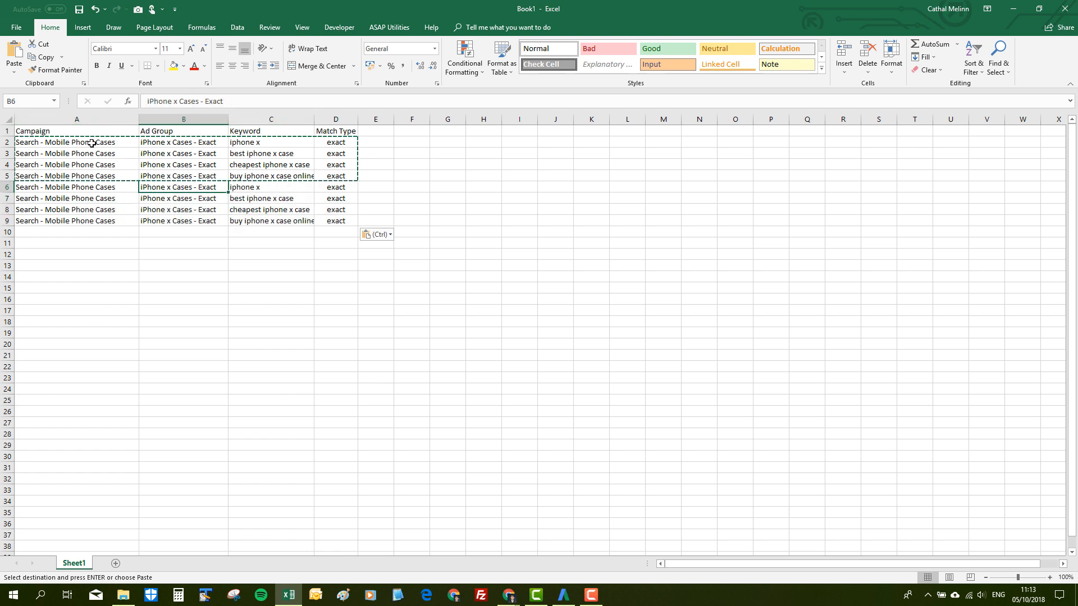
{"action": "key", "text": "ctrl+shift+Down"}
{"action": "key", "text": "shift+Right"}
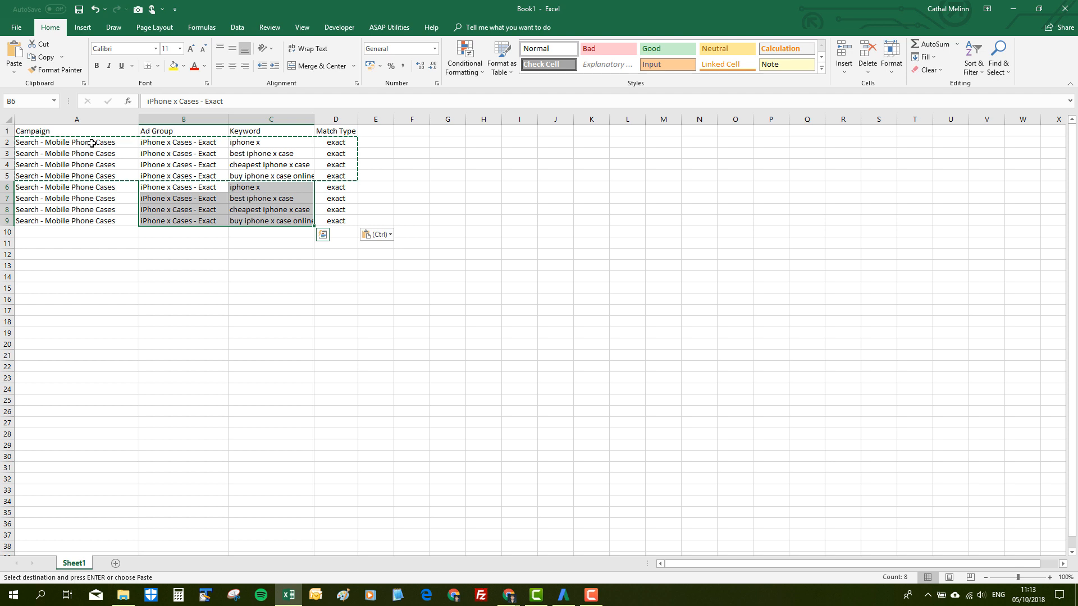
{"action": "key", "text": "ctrl+h"}
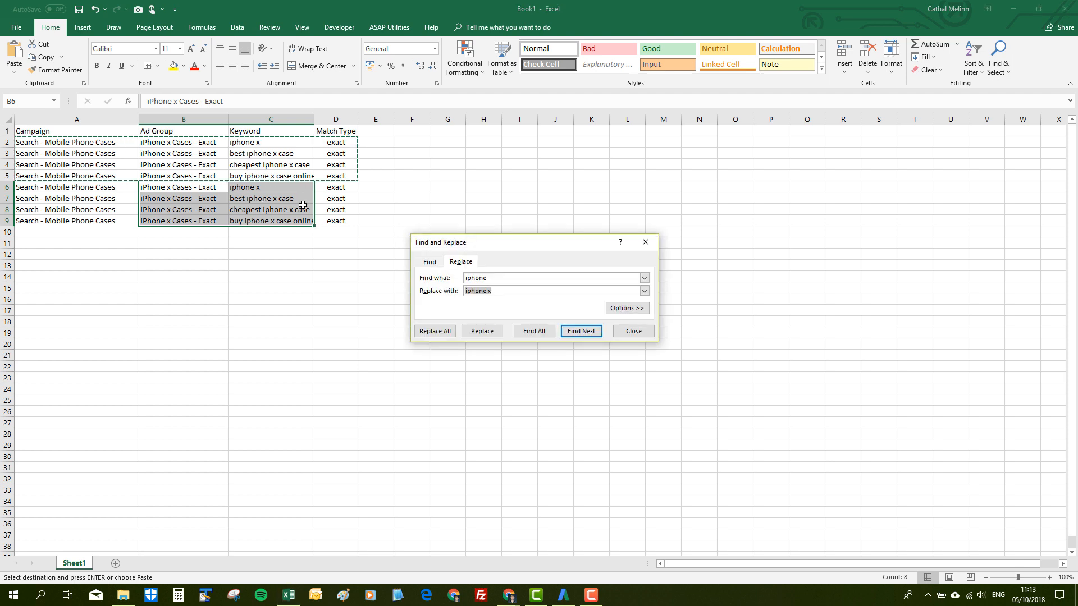
{"action": "left_click", "coordinate": [498, 282]}
{"action": "left_click", "coordinate": [502, 290]}
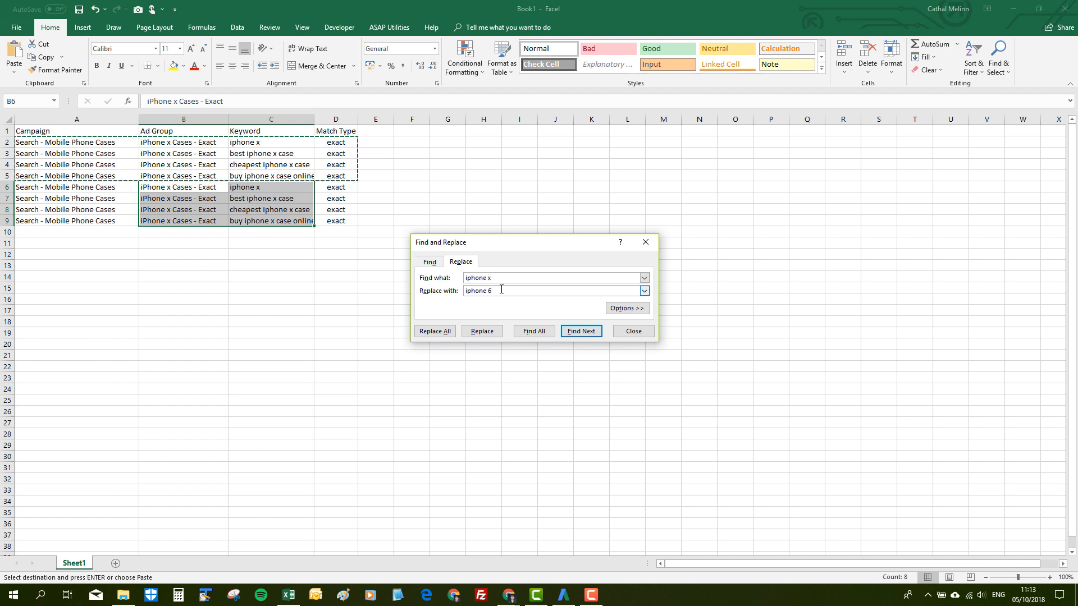
{"action": "left_click", "coordinate": [435, 330]}
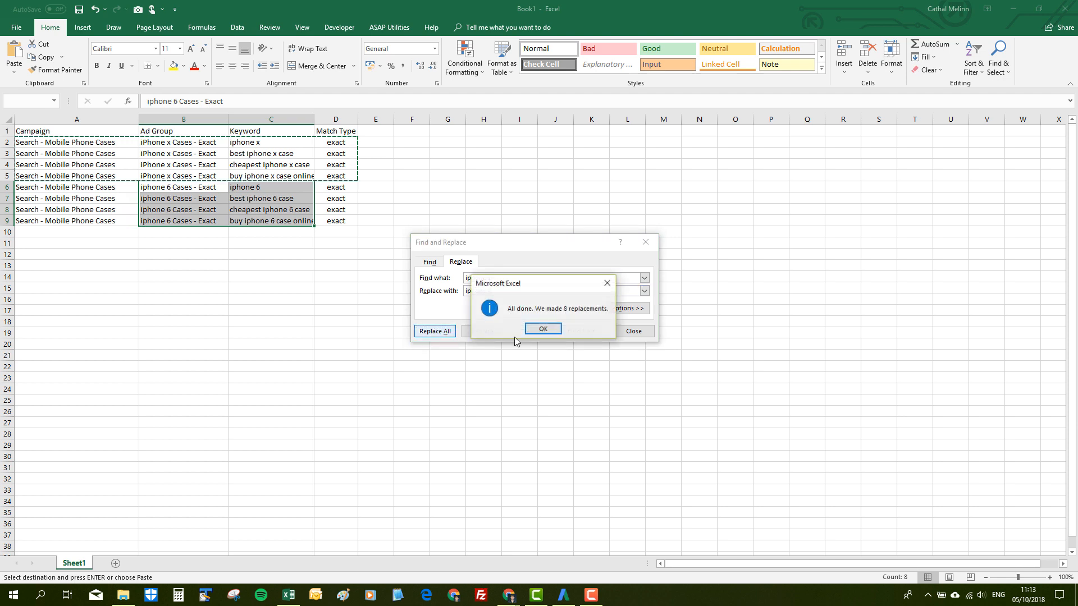
{"action": "left_click", "coordinate": [543, 329]}
{"action": "left_click", "coordinate": [626, 332]}
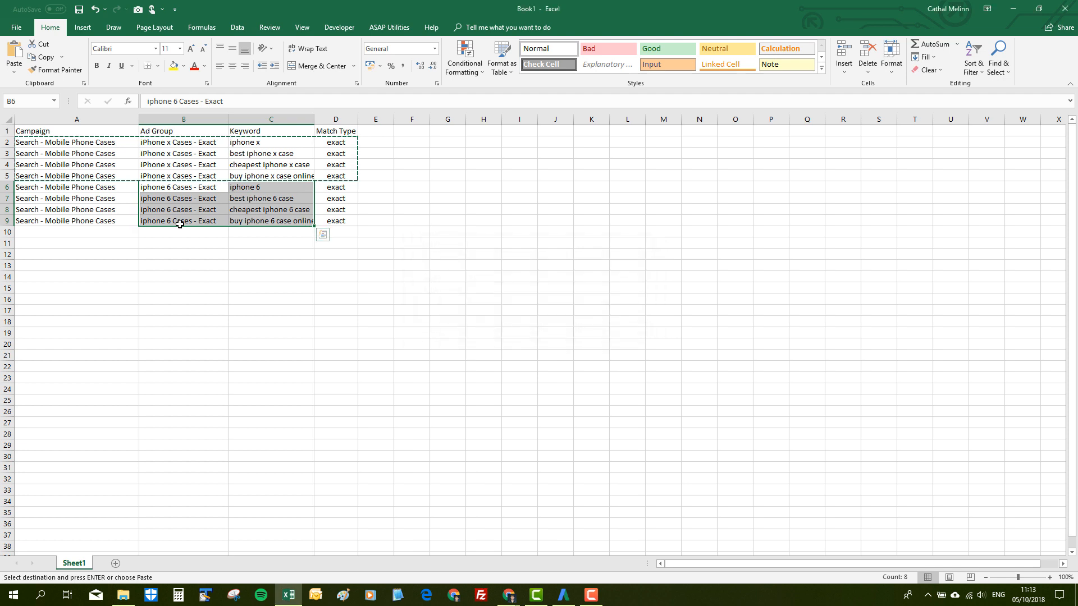
{"action": "left_click", "coordinate": [172, 200]}
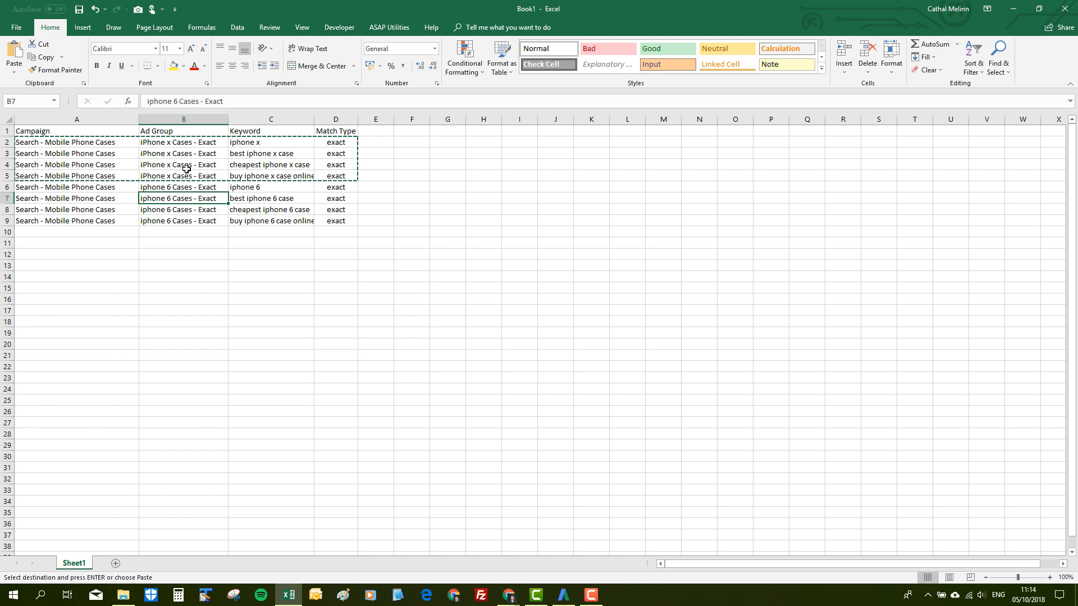
Step: Duplicate the eight exact-match keyword rows A2:D9 directly below, starting at cell A10
{"action": "left_click", "coordinate": [57, 144]}
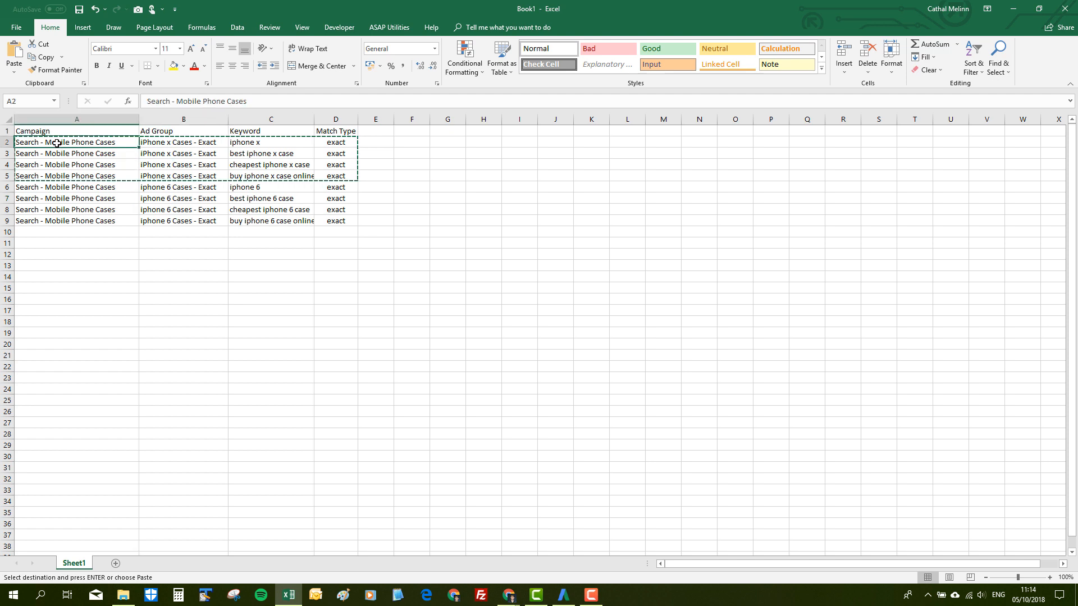
{"action": "key", "text": "shift+Down"}
{"action": "key", "text": "shift+Down"}
{"action": "key", "text": "shift+Down"}
{"action": "key", "text": "shift+Down"}
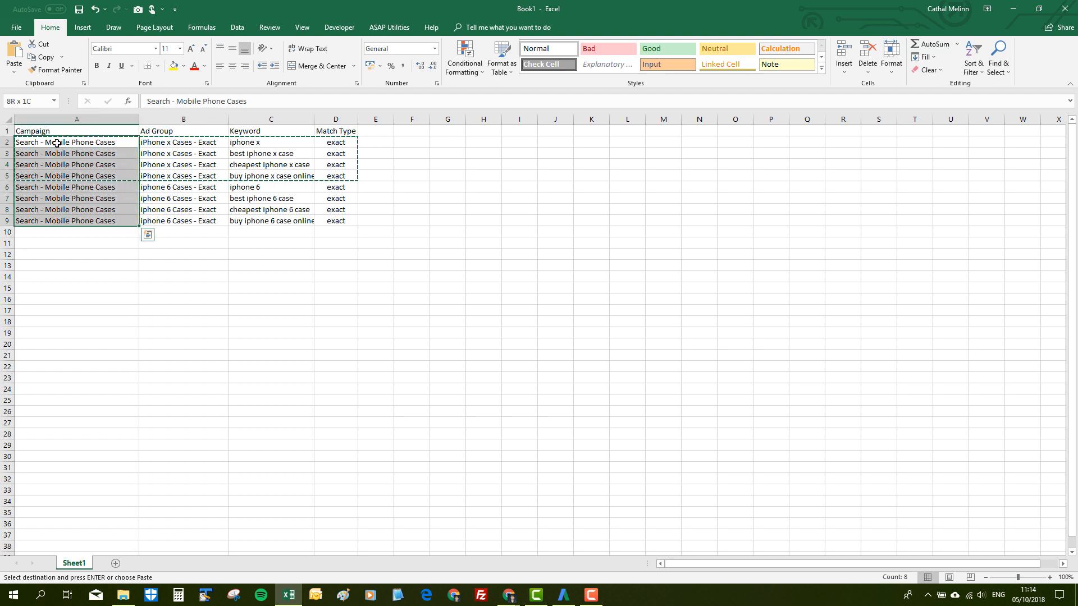
{"action": "key", "text": "shift+Right"}
{"action": "key", "text": "shift+Right"}
{"action": "key", "text": "shift+Right"}
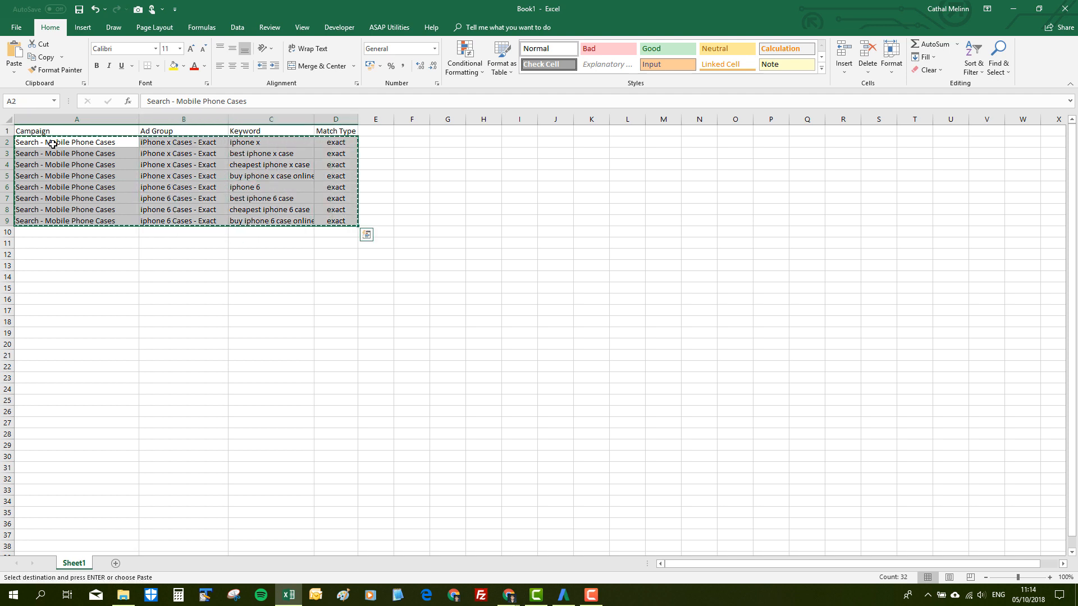
{"action": "left_click", "coordinate": [62, 232]}
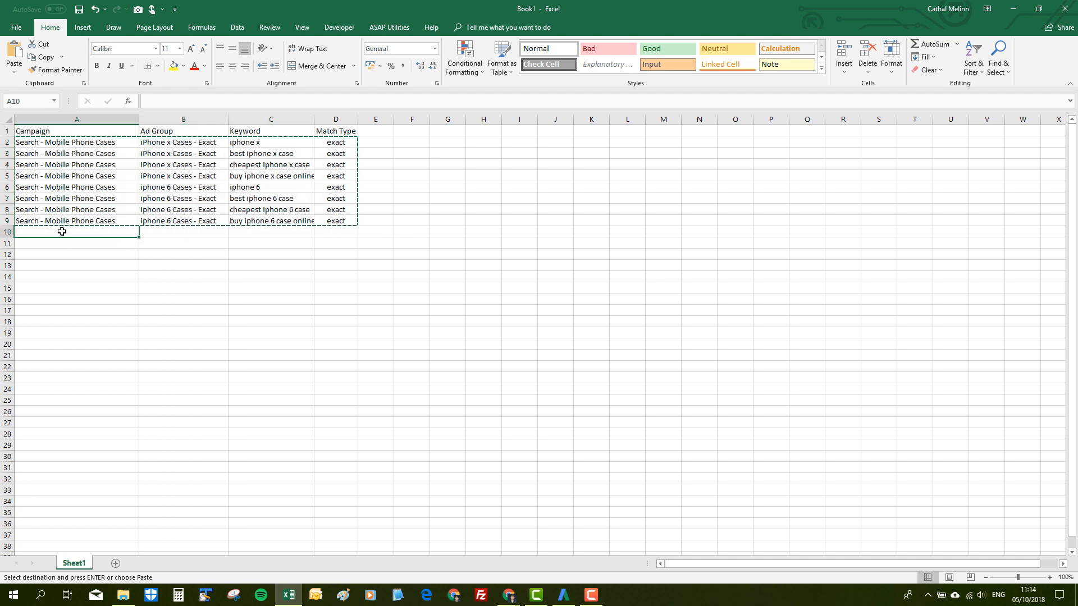
{"action": "key", "text": "ctrl+v"}
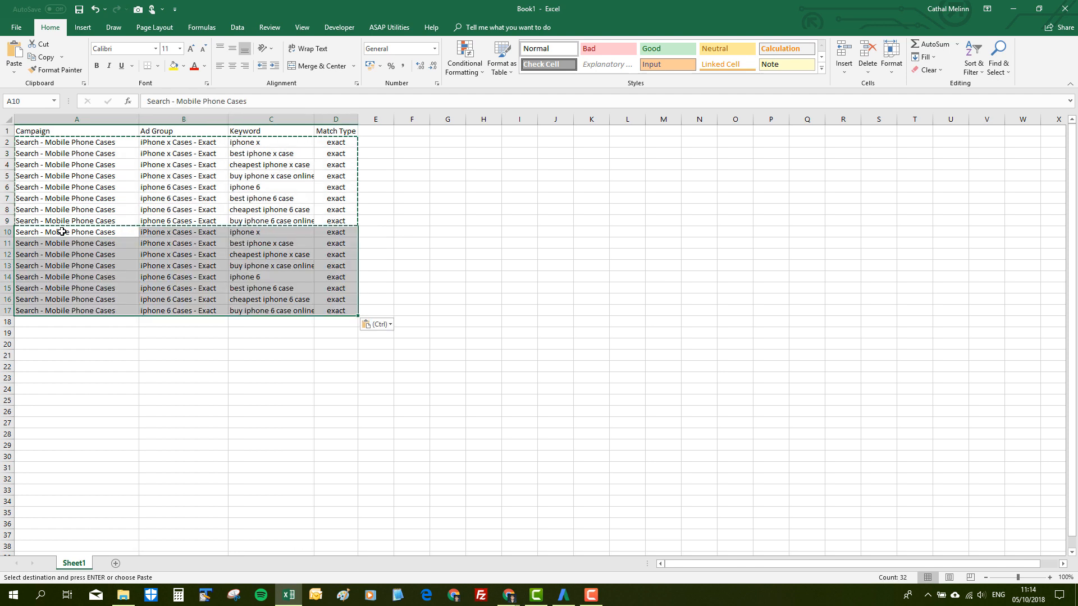
Step: Replace every exact with Broad in the duplicated rows A10:D17
{"action": "key", "text": "ctrl+h"}
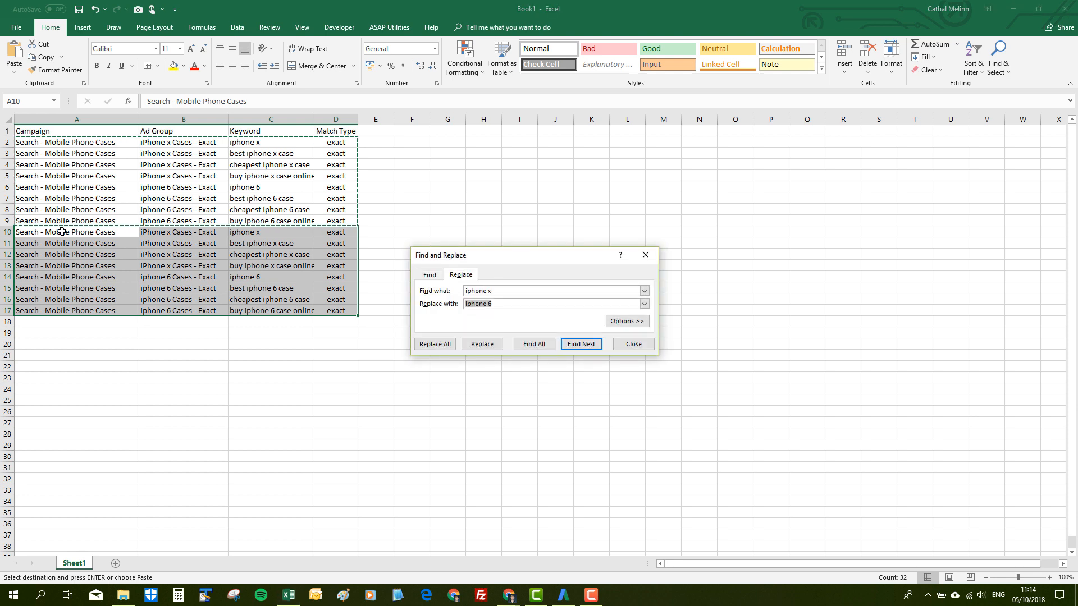
{"action": "key", "text": "shift+Tab"}
{"action": "type", "text": "e"}
{"action": "key", "text": "Tab"}
{"action": "type", "text": "Broad"}
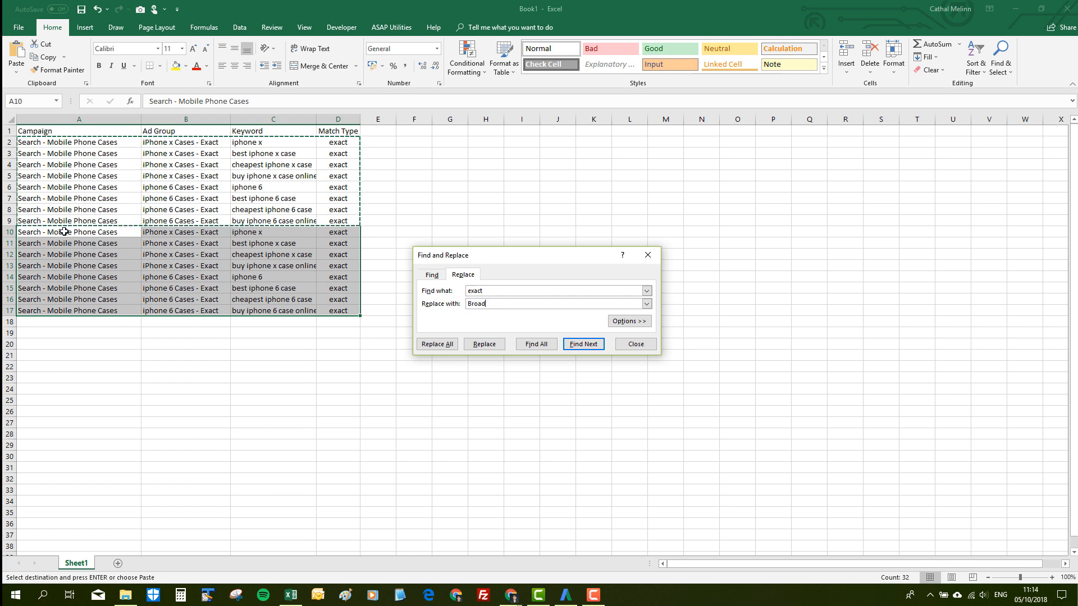
{"action": "left_click", "coordinate": [438, 345]}
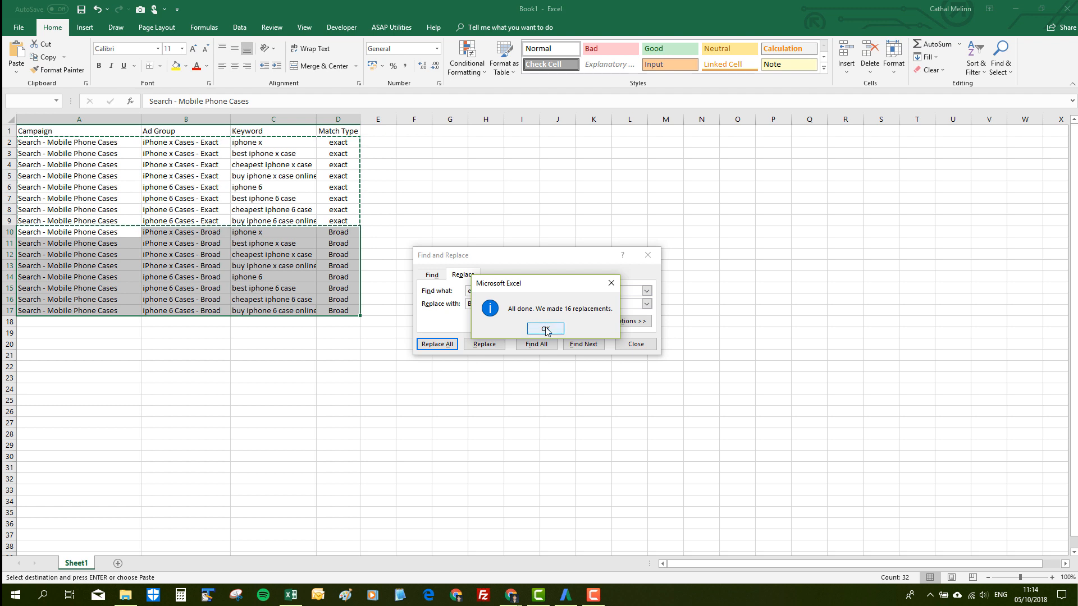
{"action": "left_click", "coordinate": [548, 330]}
{"action": "left_click", "coordinate": [633, 344]}
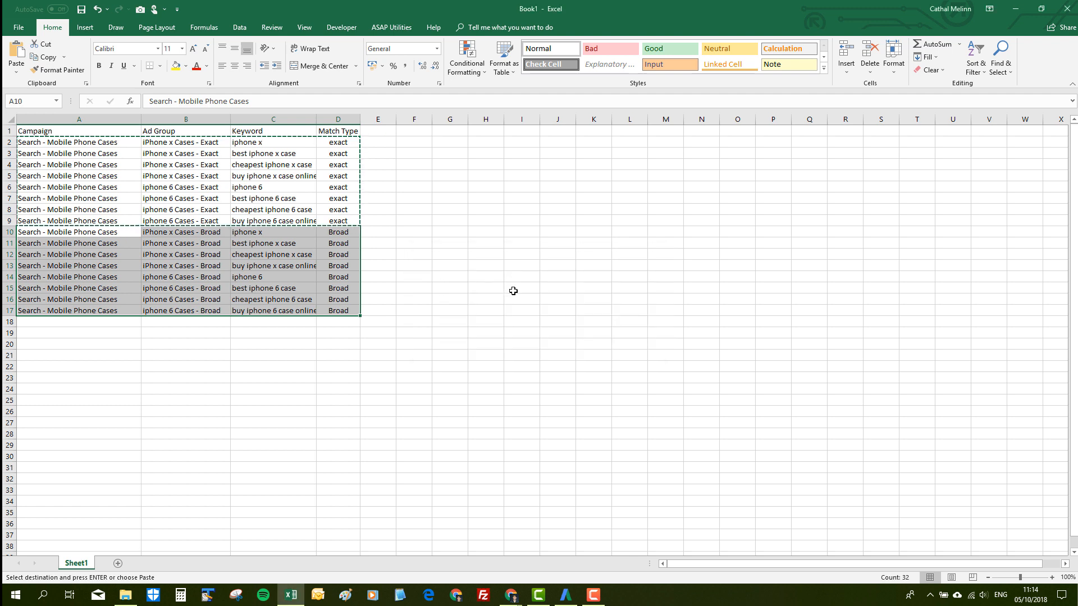
{"action": "left_click", "coordinate": [268, 285]}
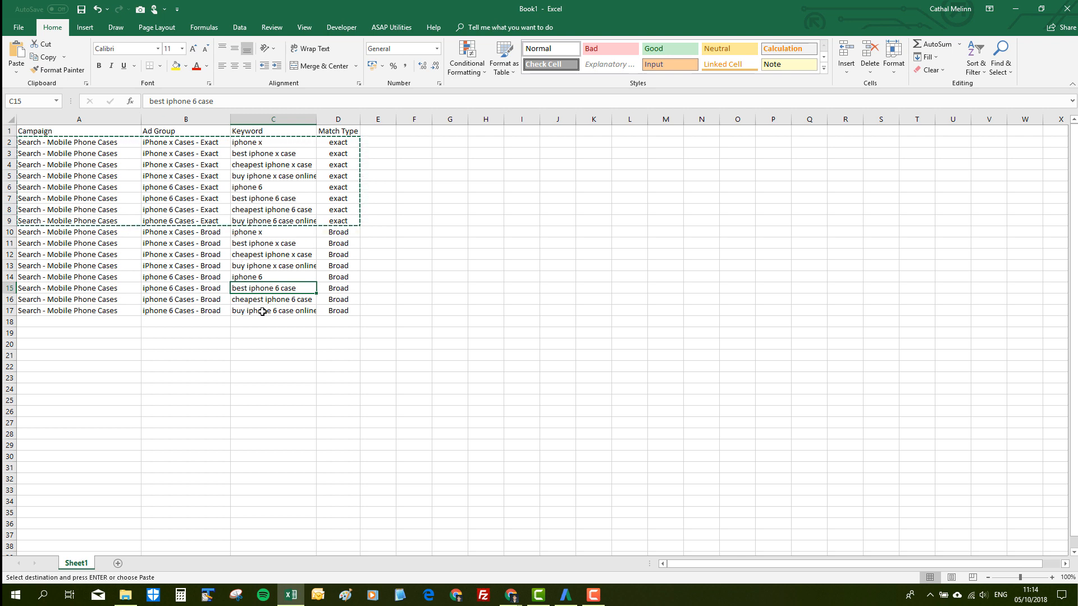
Step: Copy the complete keyword table A1:D17, including its header row
{"action": "left_click", "coordinate": [55, 152]}
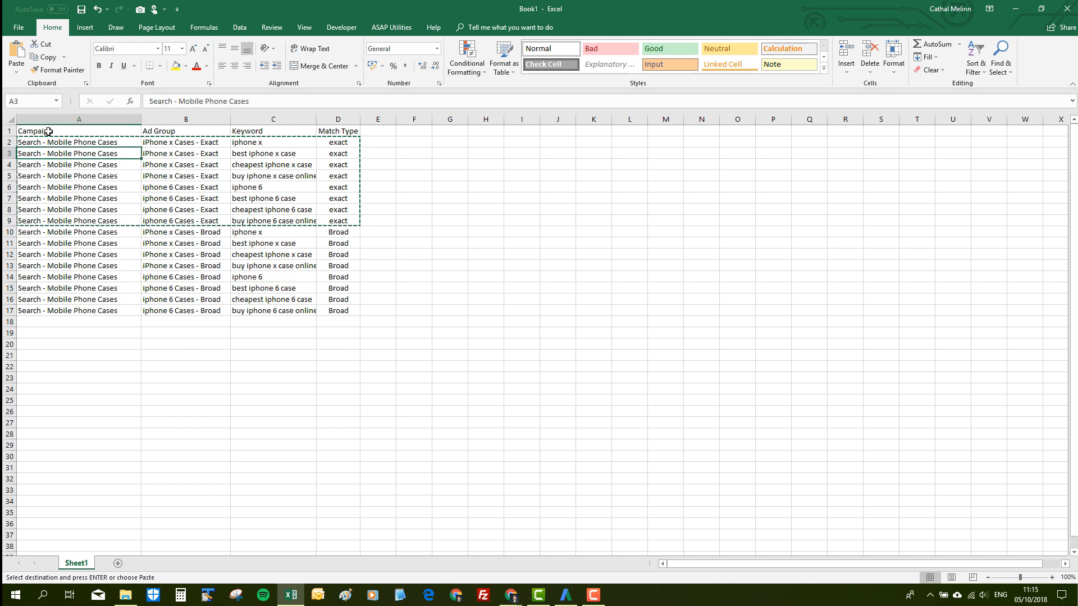
{"action": "left_click_drag", "start_coordinate": [49, 132], "coordinate": [355, 312]}
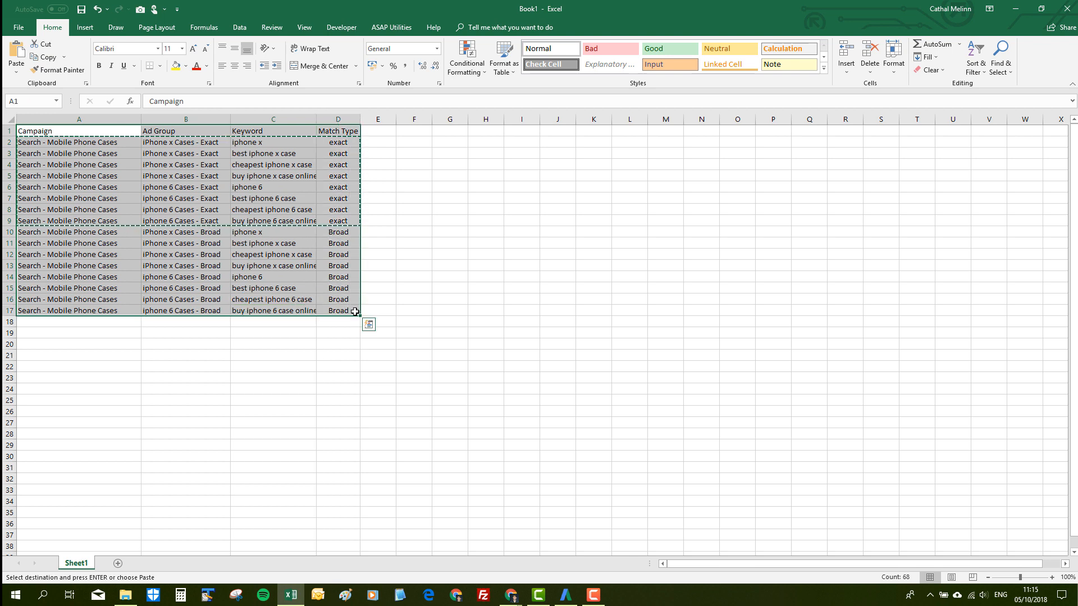
{"action": "key", "text": "ctrl+c"}
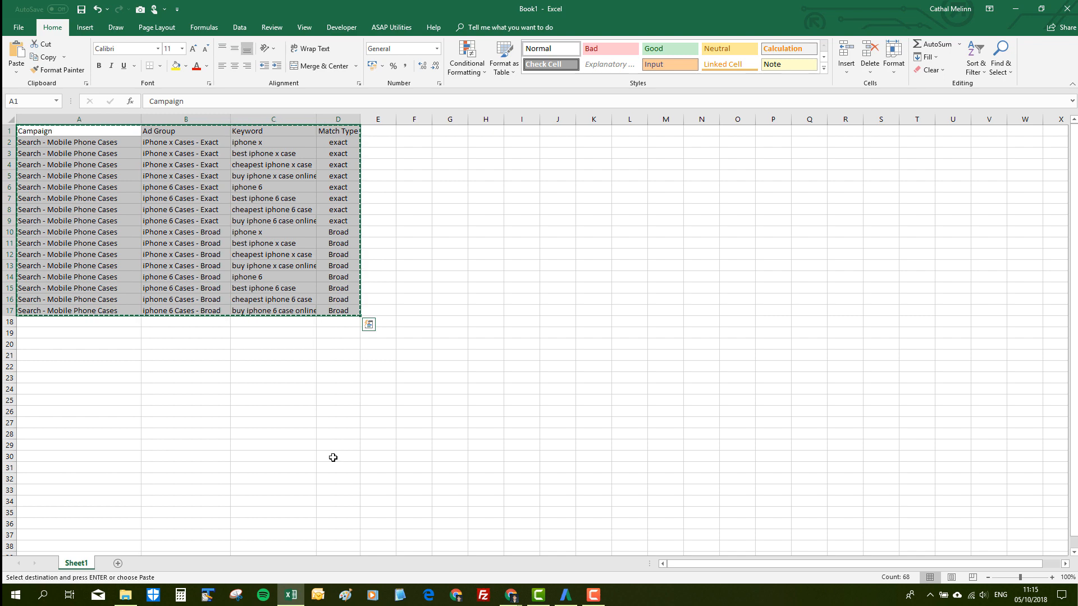
Step: Switch to AdWords Editor, paste the copied keyword table into a text import, and widen its Campaign column
{"action": "left_click", "coordinate": [560, 596]}
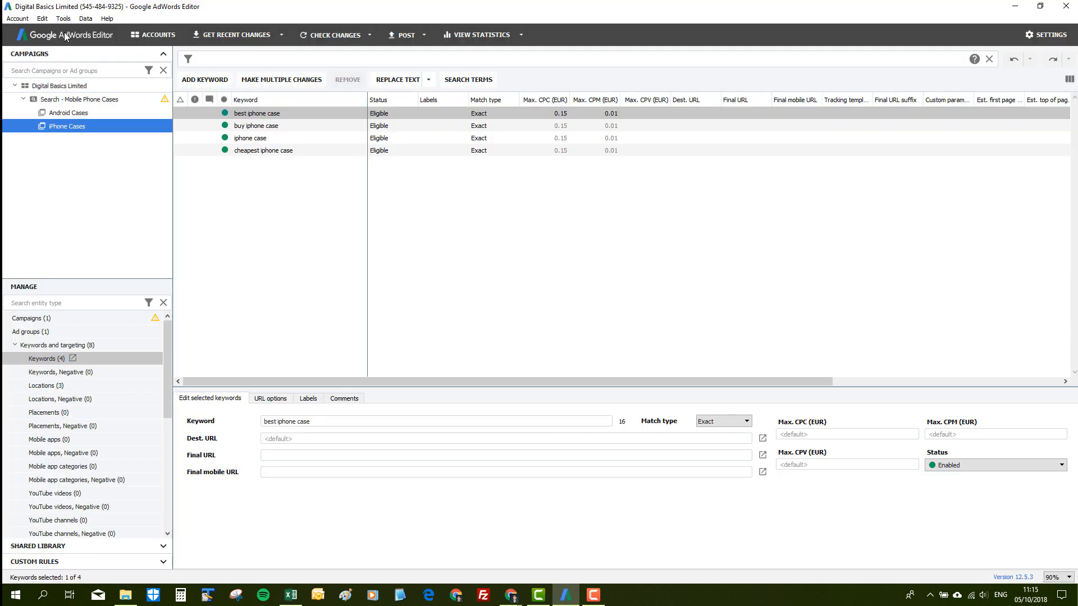
{"action": "left_click", "coordinate": [17, 20]}
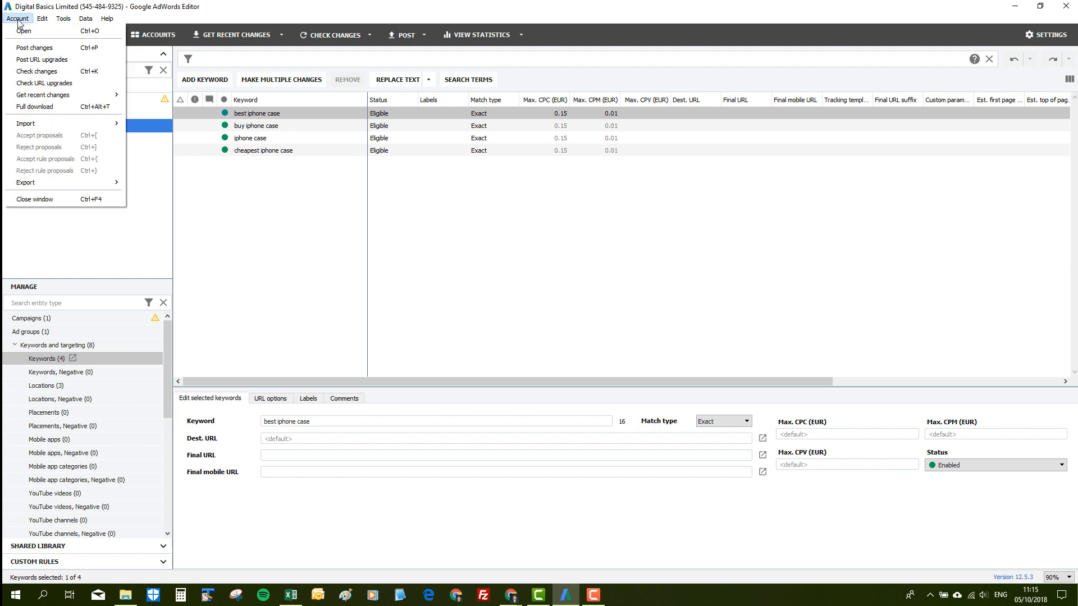
{"action": "mouse_move", "coordinate": [107, 124]}
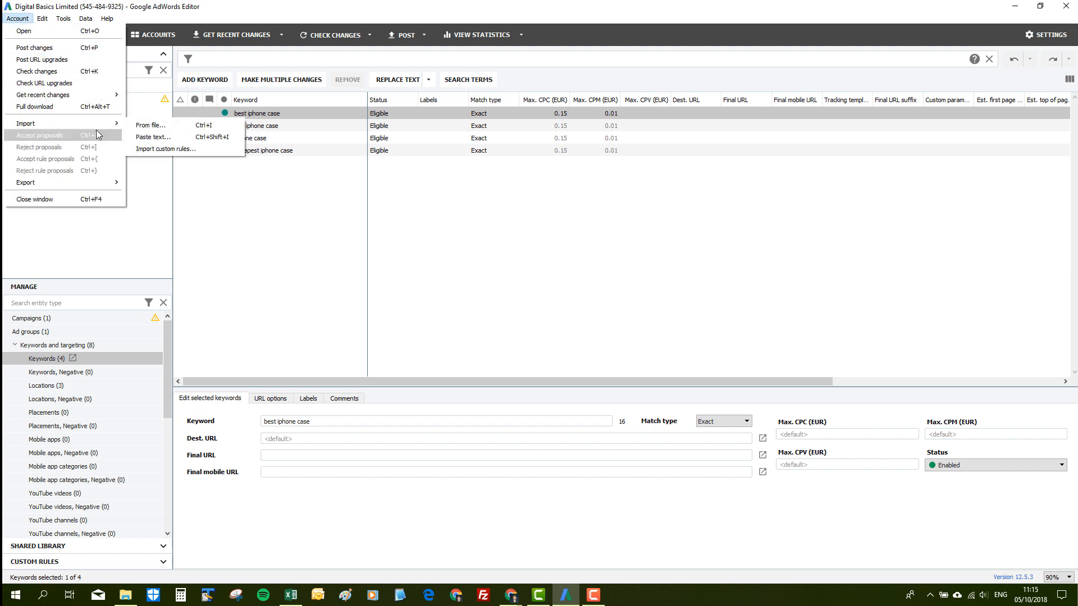
{"action": "left_click", "coordinate": [153, 137]}
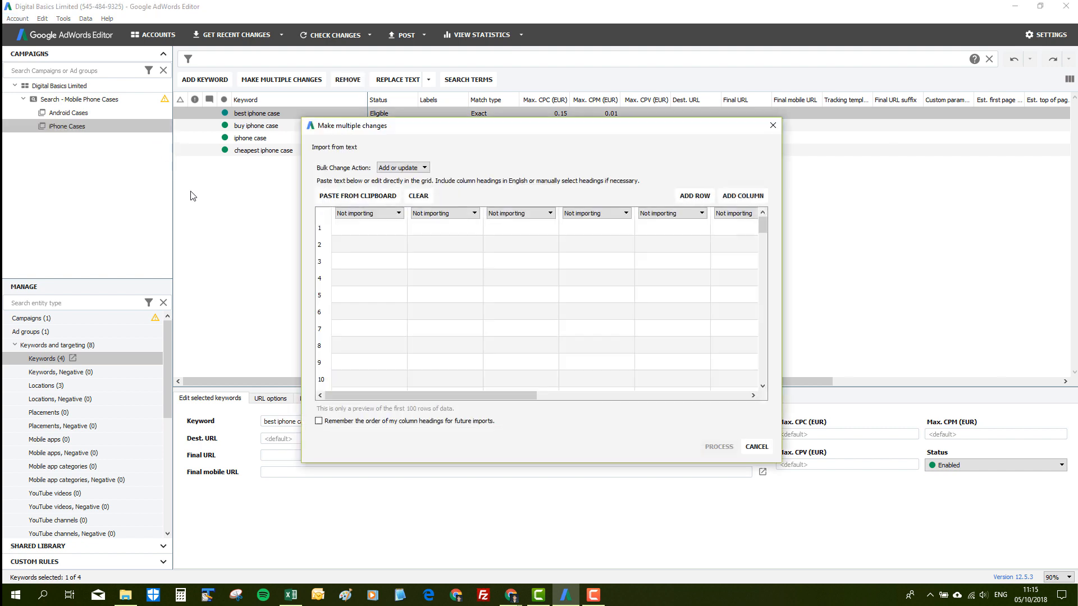
{"action": "left_click", "coordinate": [348, 236]}
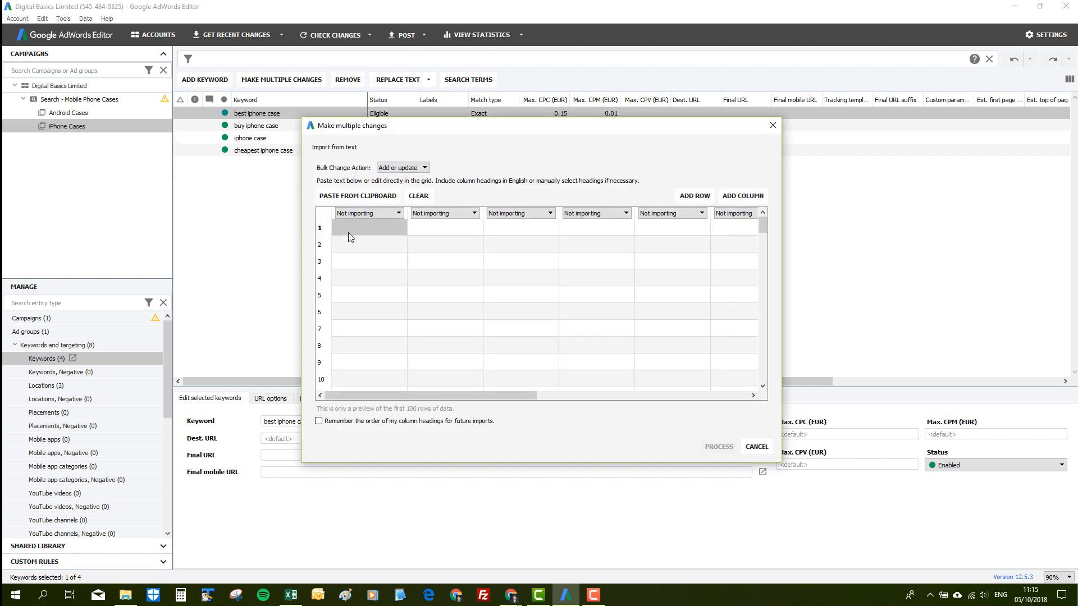
{"action": "key", "text": "ctrl+v"}
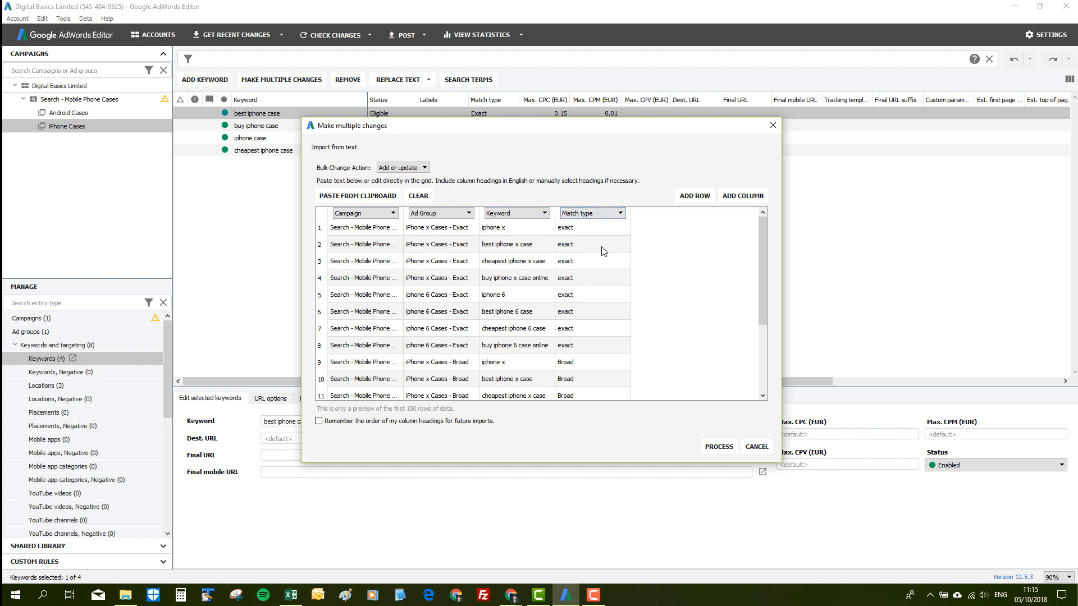
{"action": "left_click_drag", "start_coordinate": [403, 214], "coordinate": [440, 214]}
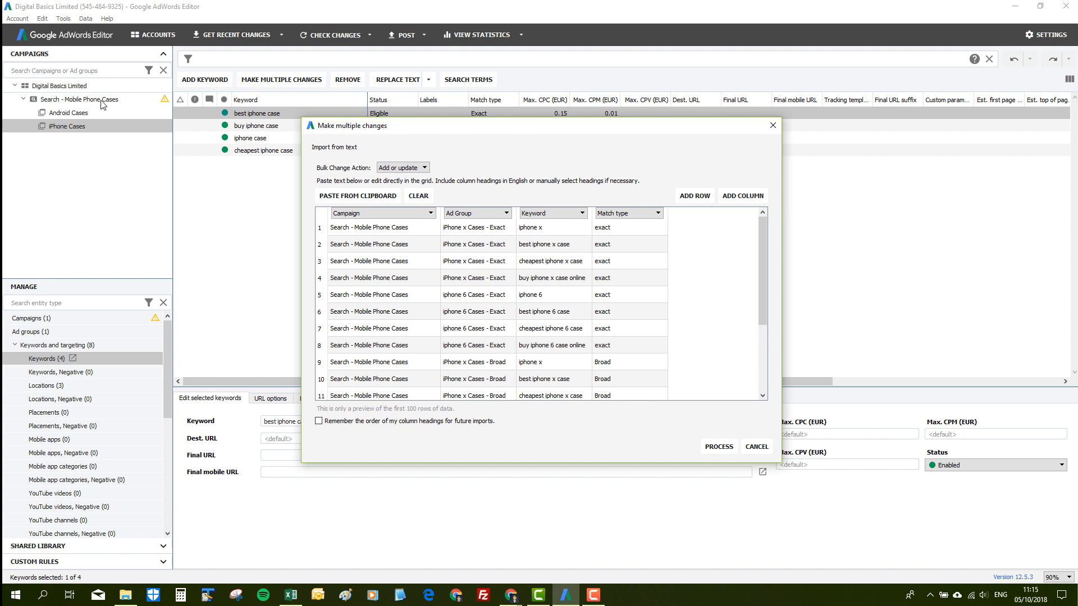
Step: Process the pasted import, finish to review, and keep all proposed ad groups and keywords
{"action": "left_click", "coordinate": [718, 447]}
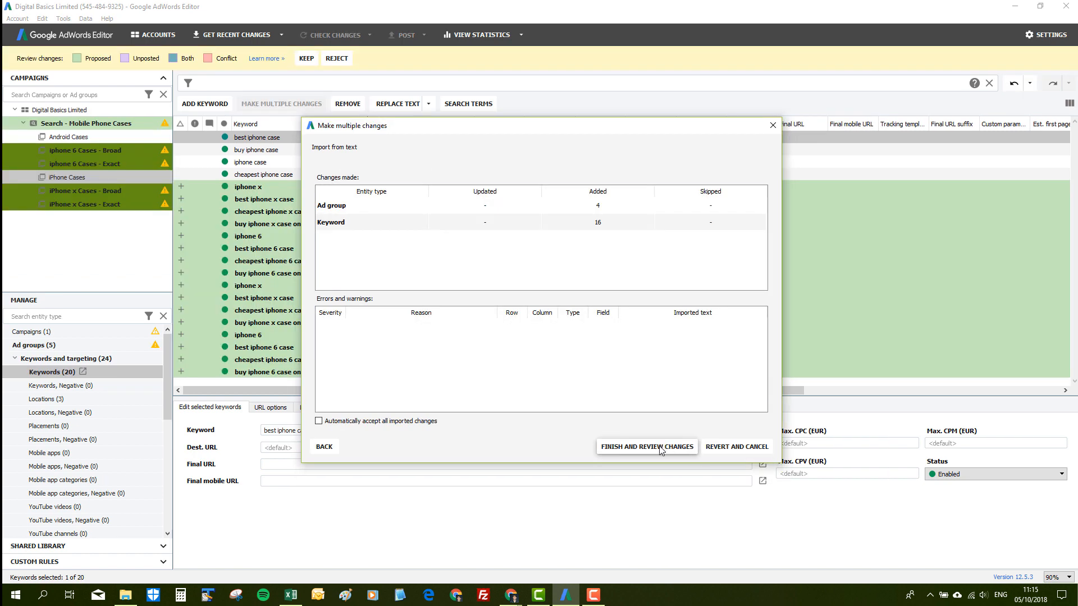
{"action": "left_click", "coordinate": [660, 446]}
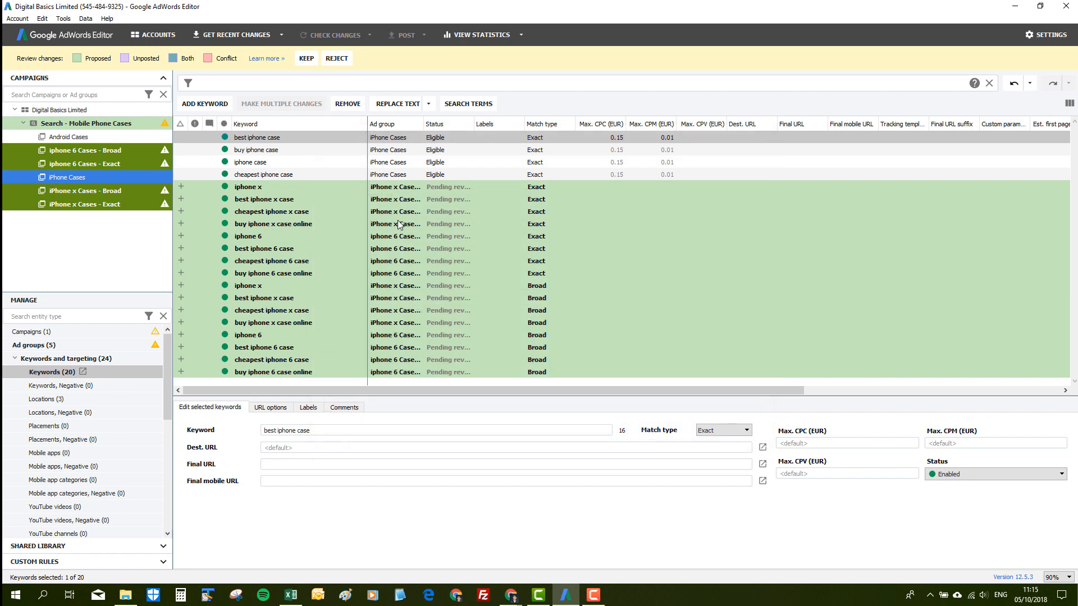
{"action": "left_click", "coordinate": [397, 223]}
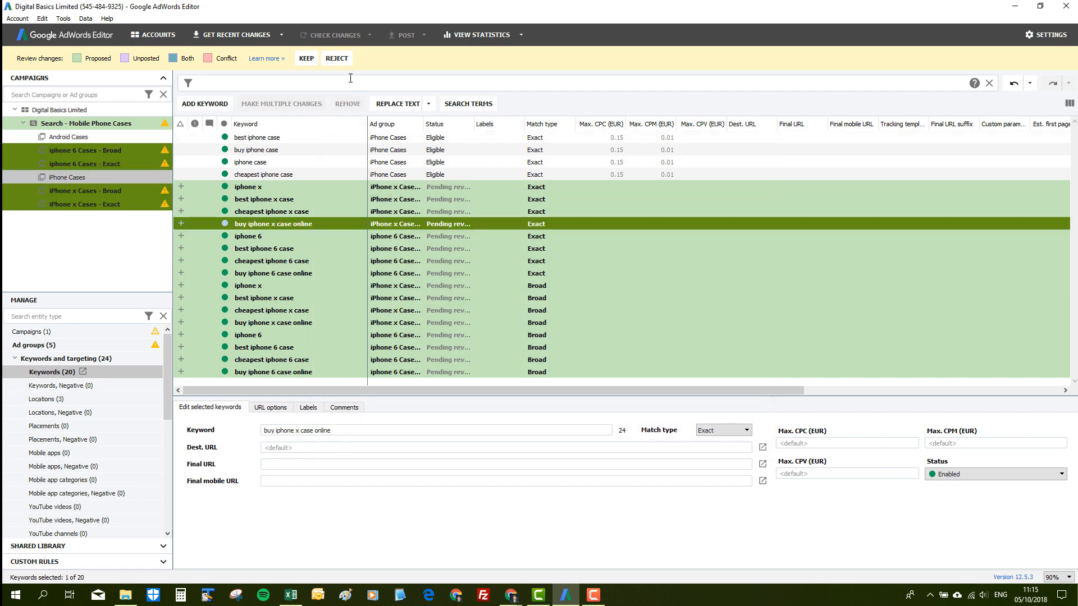
{"action": "left_click", "coordinate": [307, 59]}
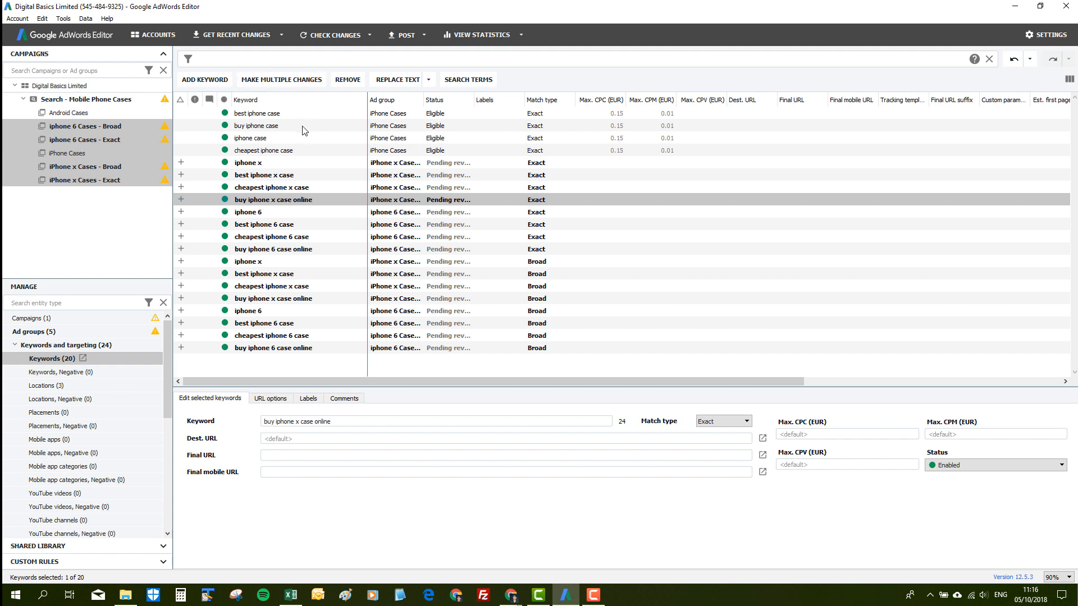
Step: Review the keywords in iphone 6 Cases - Broad and list all ad groups from Android Cases to iPhone x Cases - Exact
{"action": "left_click", "coordinate": [281, 151]}
{"action": "left_click", "coordinate": [158, 127]}
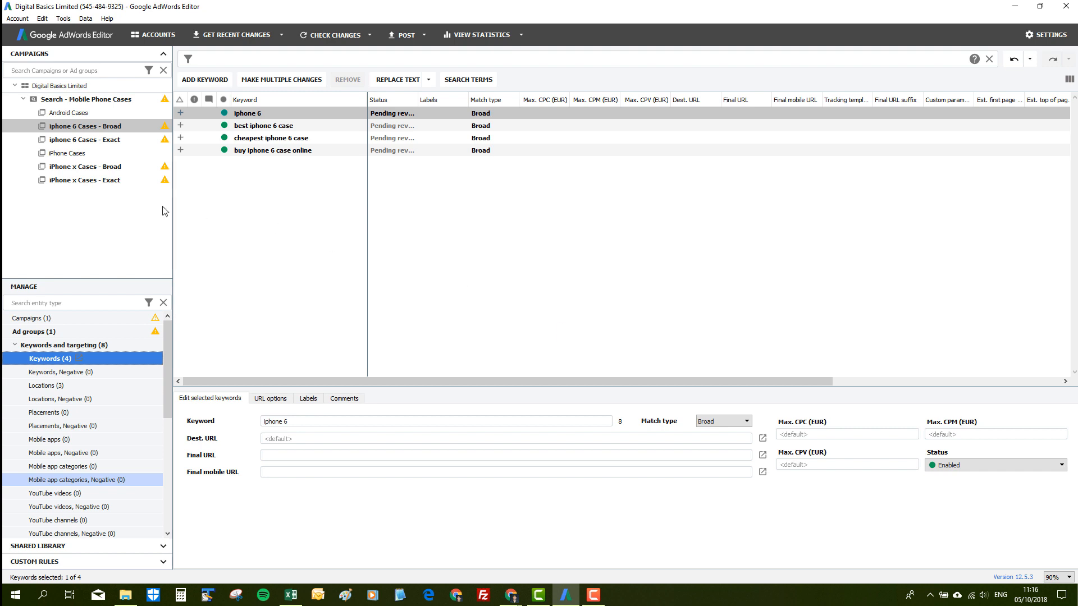
{"action": "left_click", "coordinate": [96, 114]}
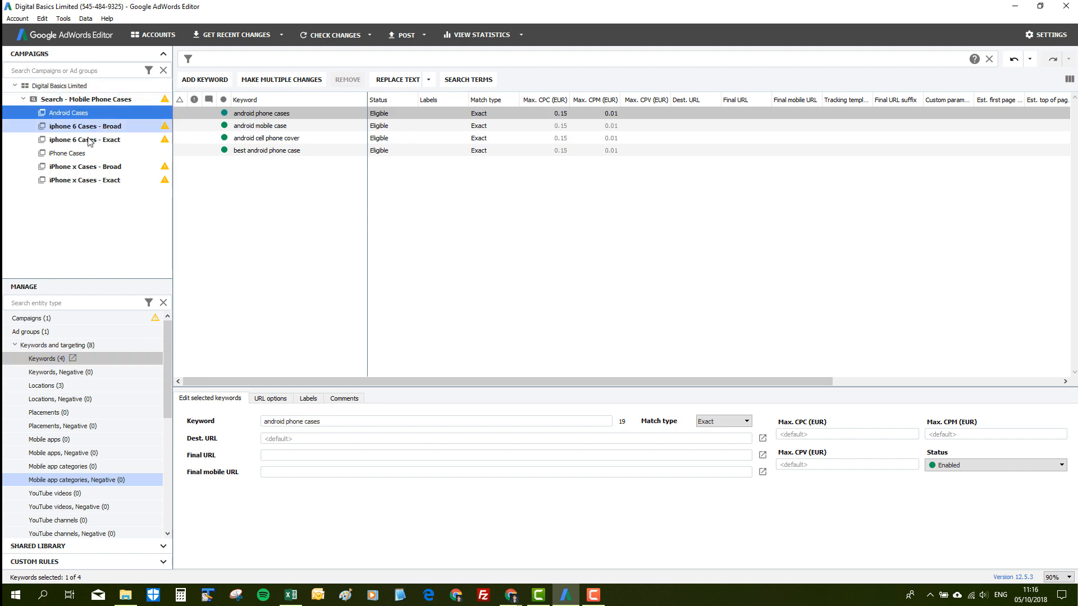
{"action": "left_click", "coordinate": [97, 180], "text": "shift"}
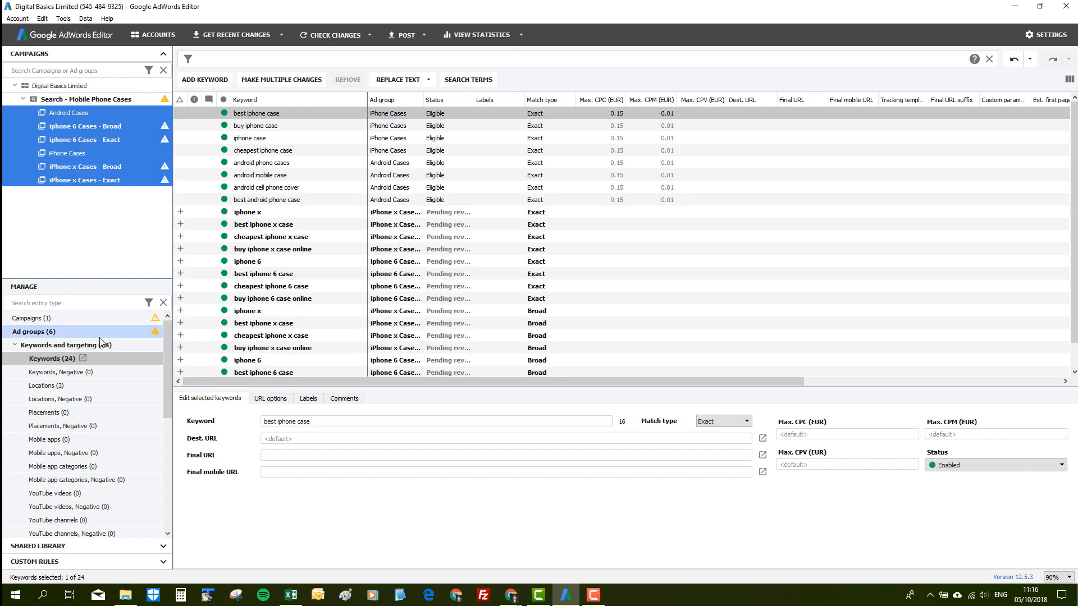
{"action": "left_click", "coordinate": [34, 332]}
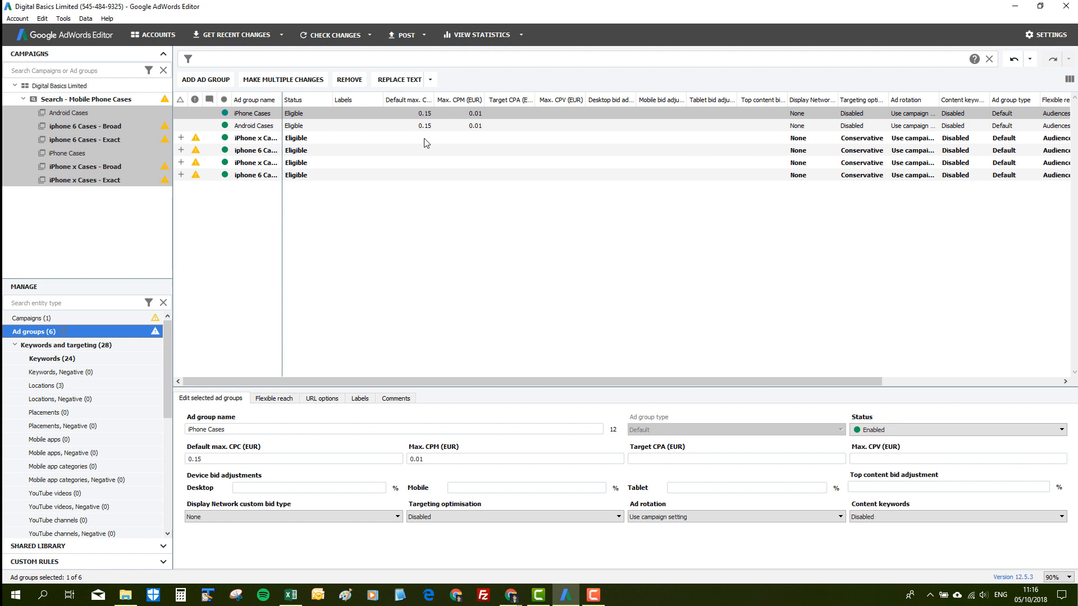
Step: Set the default max. CPC to 0.15 EUR for the four new iPhone x and iphone 6 ad groups together
{"action": "left_click", "coordinate": [299, 139]}
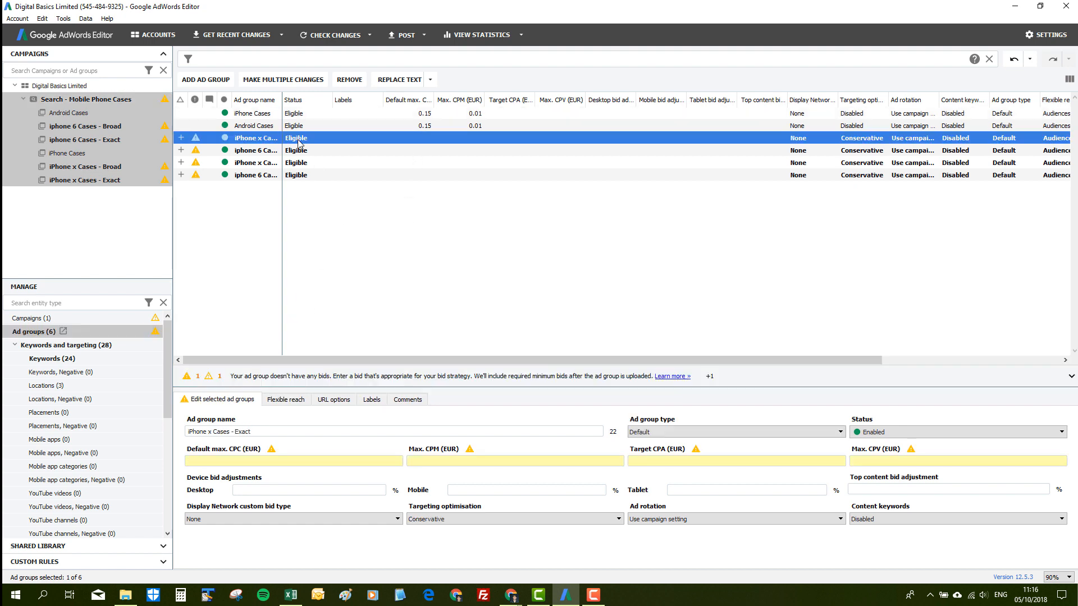
{"action": "key", "text": "shift+Down"}
{"action": "key", "text": "shift+Down"}
{"action": "key", "text": "shift+Down"}
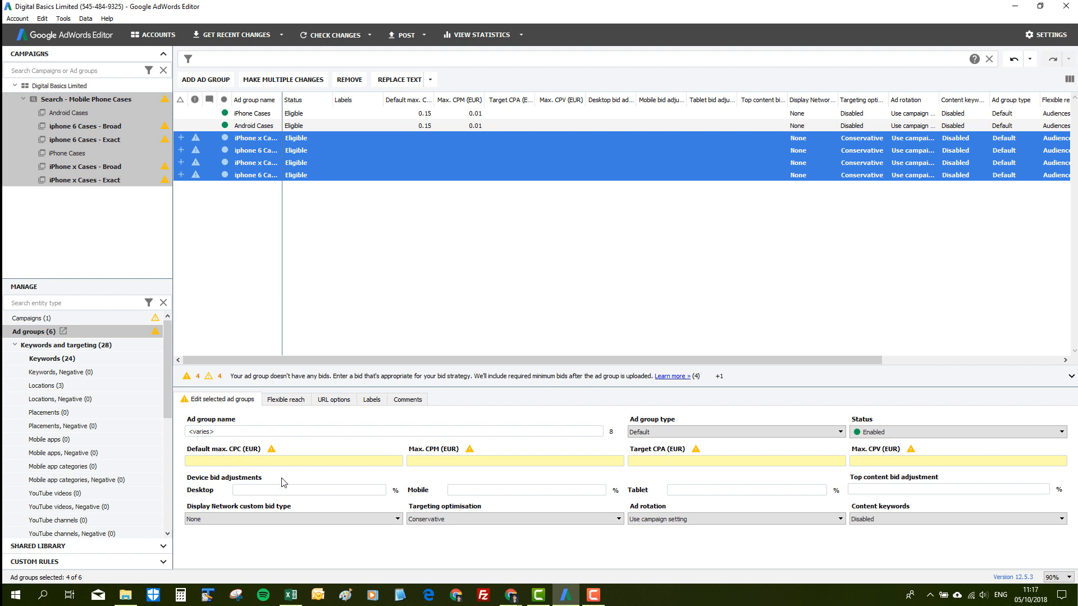
{"action": "left_click", "coordinate": [210, 461]}
{"action": "type", "text": ".15"}
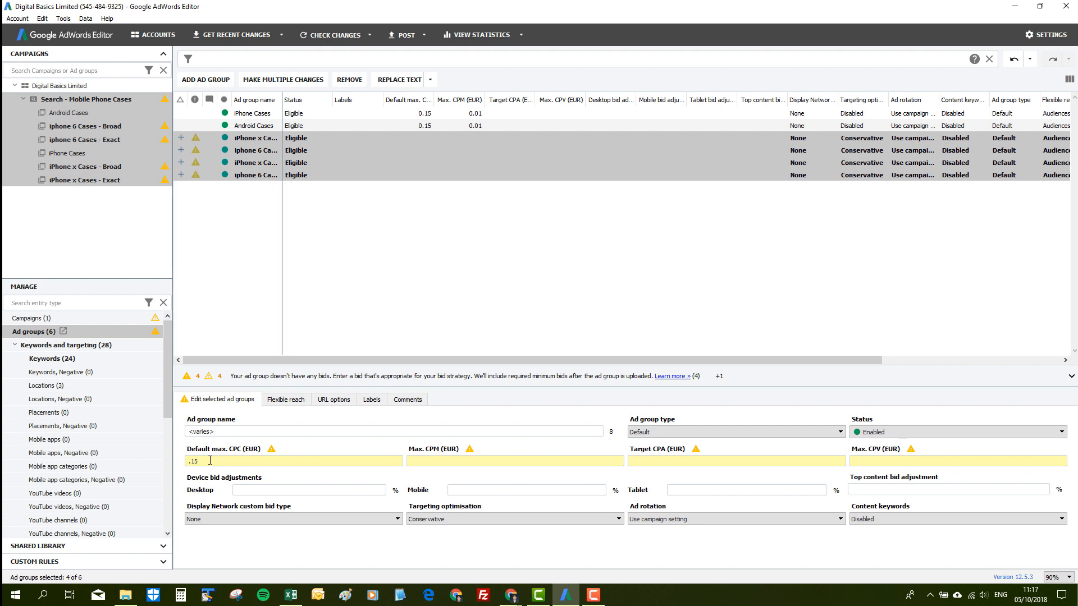
{"action": "left_click", "coordinate": [434, 292]}
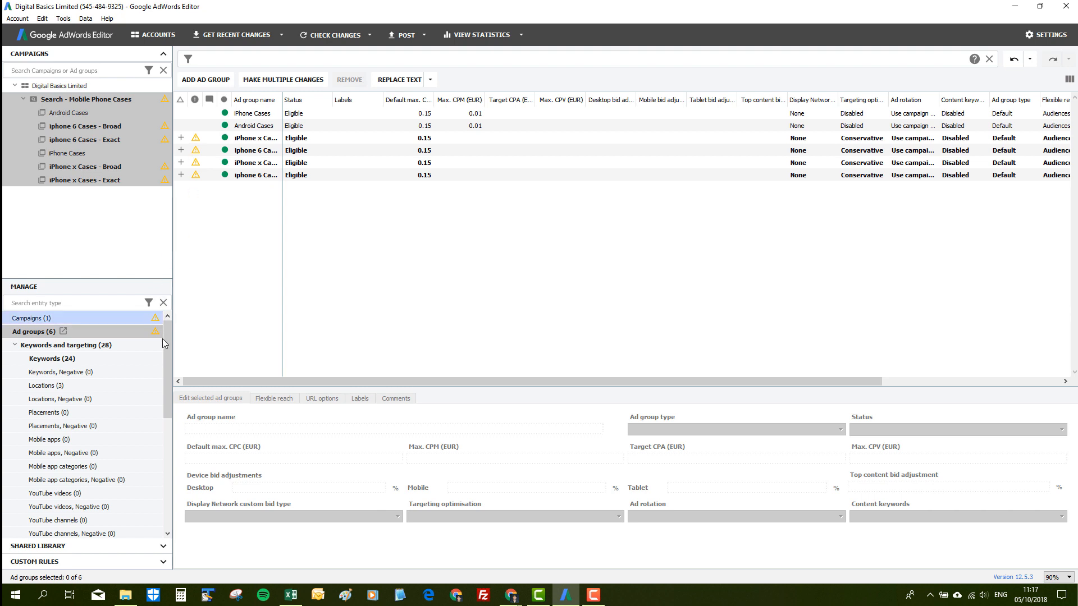
Step: Collapse the keyword entity types, expand the ad types, and inspect the iphone 6 Cases - Exact and iPhone Cases ad groups
{"action": "left_click", "coordinate": [14, 347]}
{"action": "left_click", "coordinate": [15, 358]}
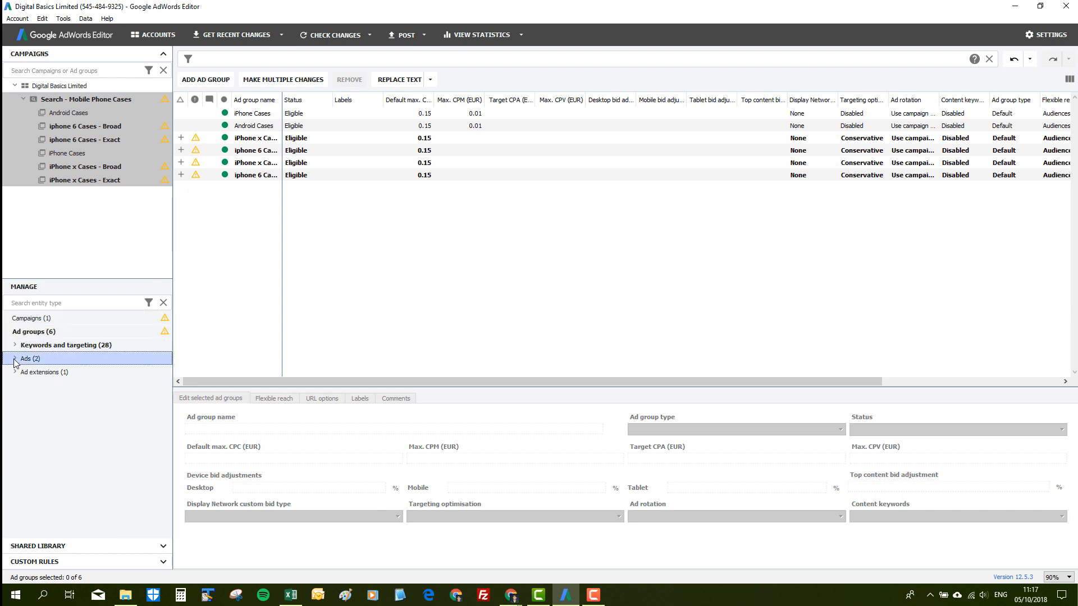
{"action": "left_click", "coordinate": [251, 150]}
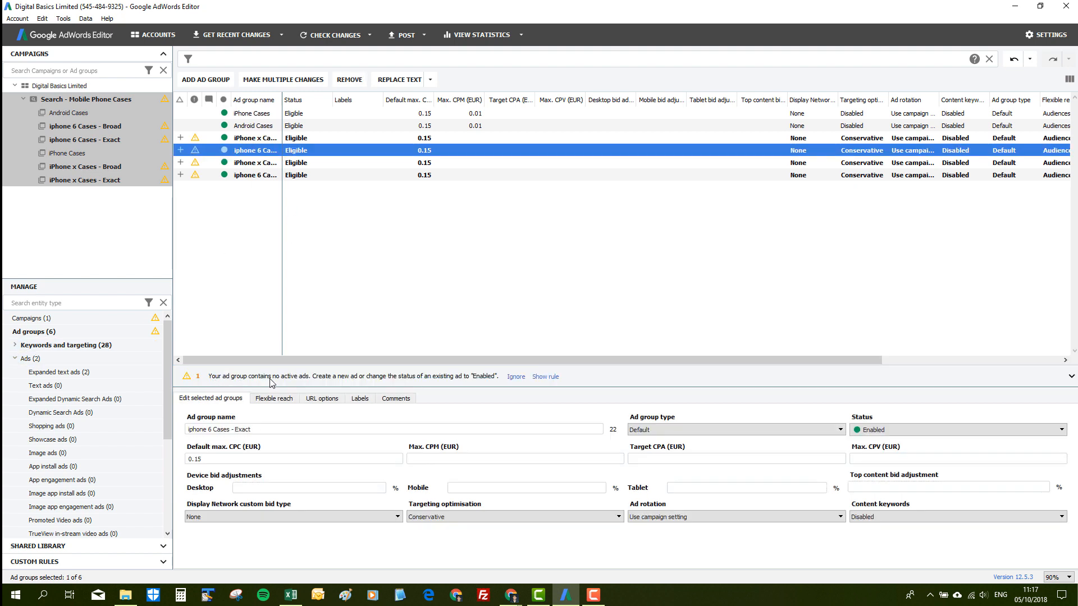
{"action": "left_click", "coordinate": [242, 115]}
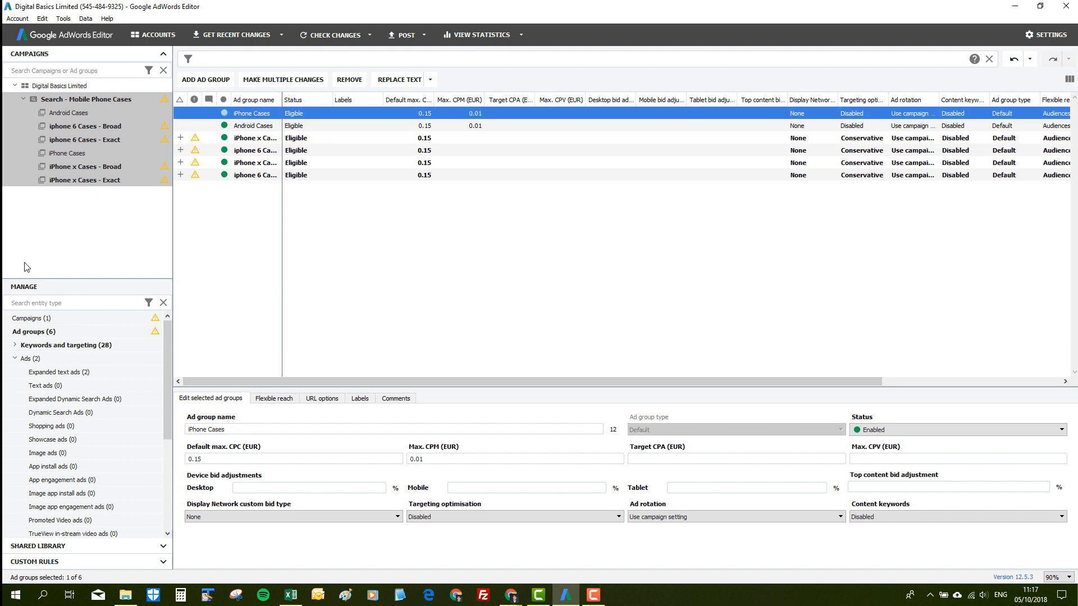
Step: List the campaign's expanded text ads and copy the ad belonging to the iPhone Cases ad group
{"action": "left_click", "coordinate": [34, 362]}
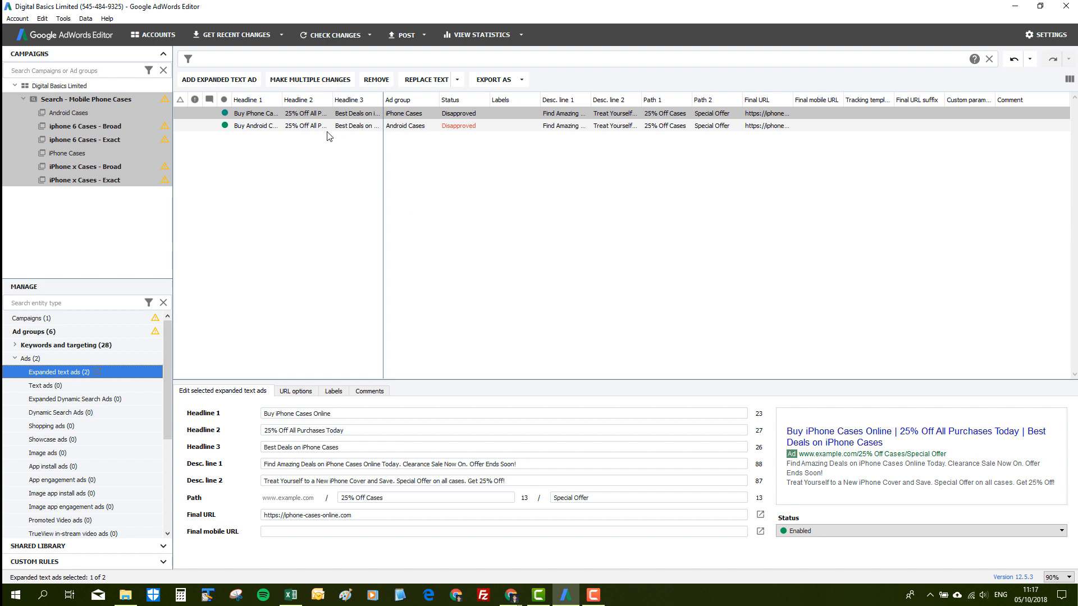
{"action": "right_click", "coordinate": [306, 114]}
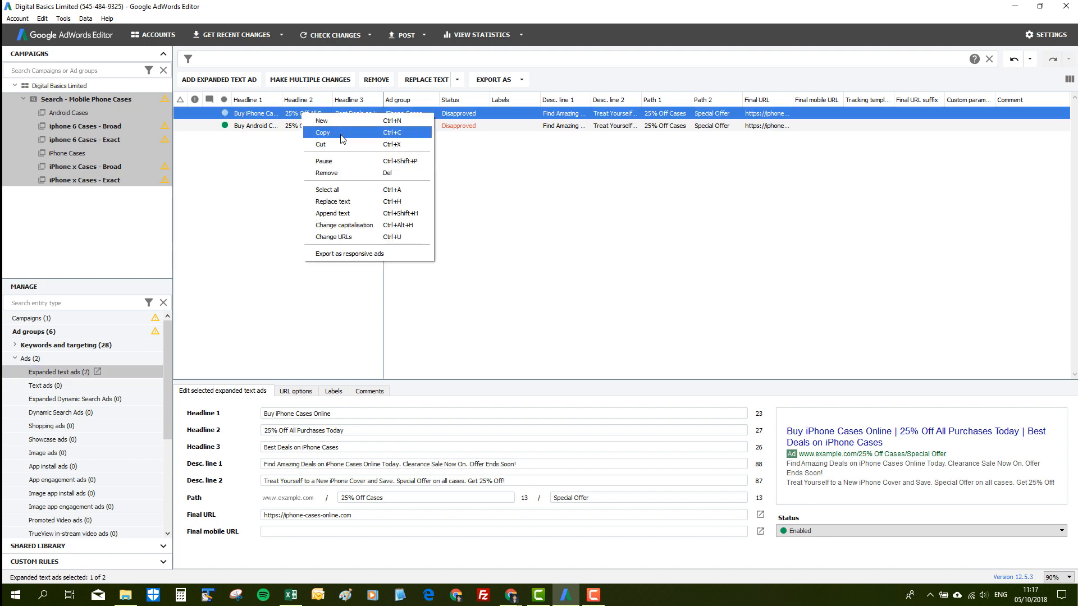
{"action": "left_click", "coordinate": [343, 136]}
Step: Paste the copied ad into the iphone 6 and iPhone x Cases ad groups, both Broad and Exact
{"action": "left_click", "coordinate": [100, 128]}
{"action": "left_click", "coordinate": [100, 141], "text": "ctrl"}
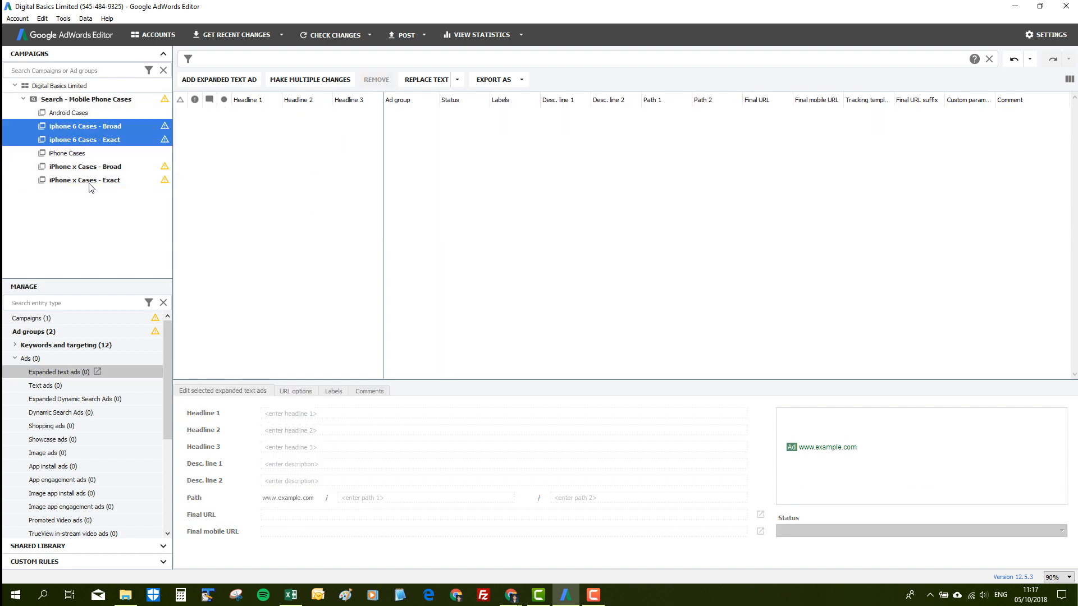
{"action": "left_click", "coordinate": [90, 167], "text": "ctrl"}
{"action": "left_click", "coordinate": [89, 181], "text": "ctrl"}
{"action": "left_click", "coordinate": [219, 177]}
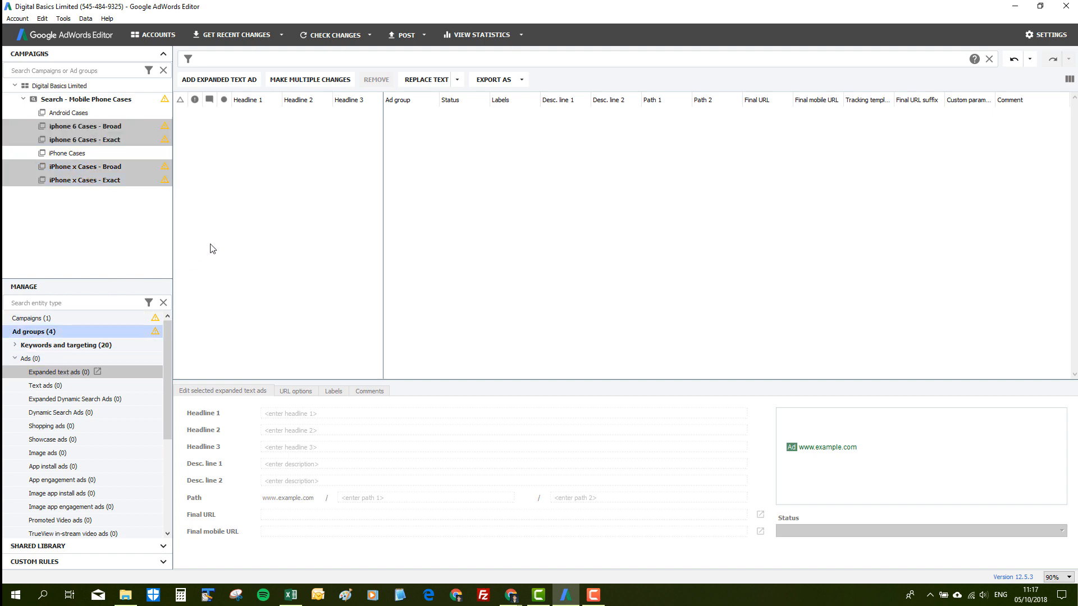
{"action": "key", "text": "ctrl+v"}
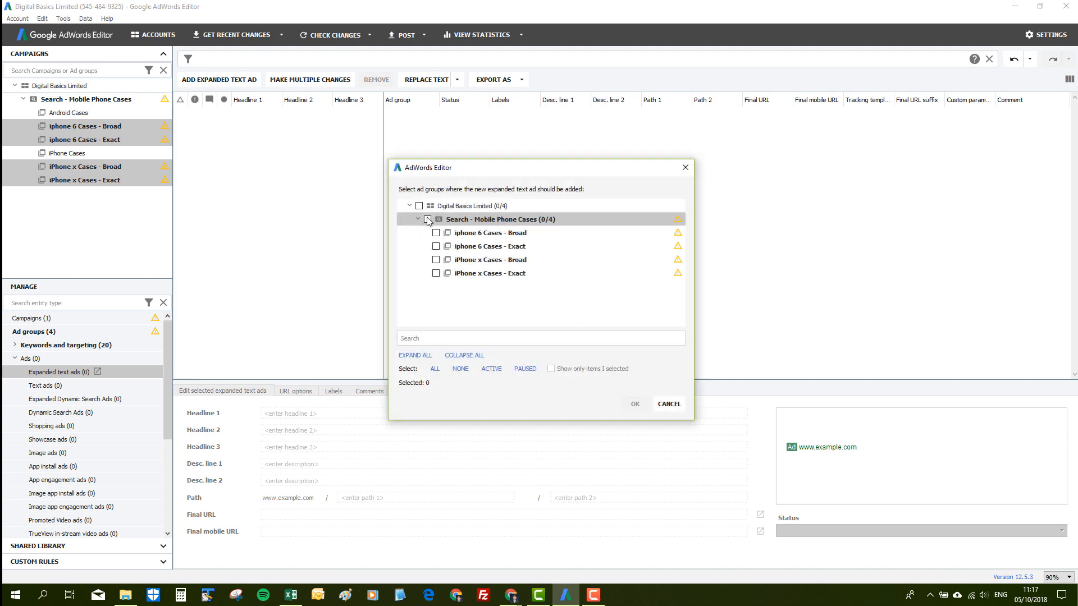
{"action": "left_click", "coordinate": [428, 221]}
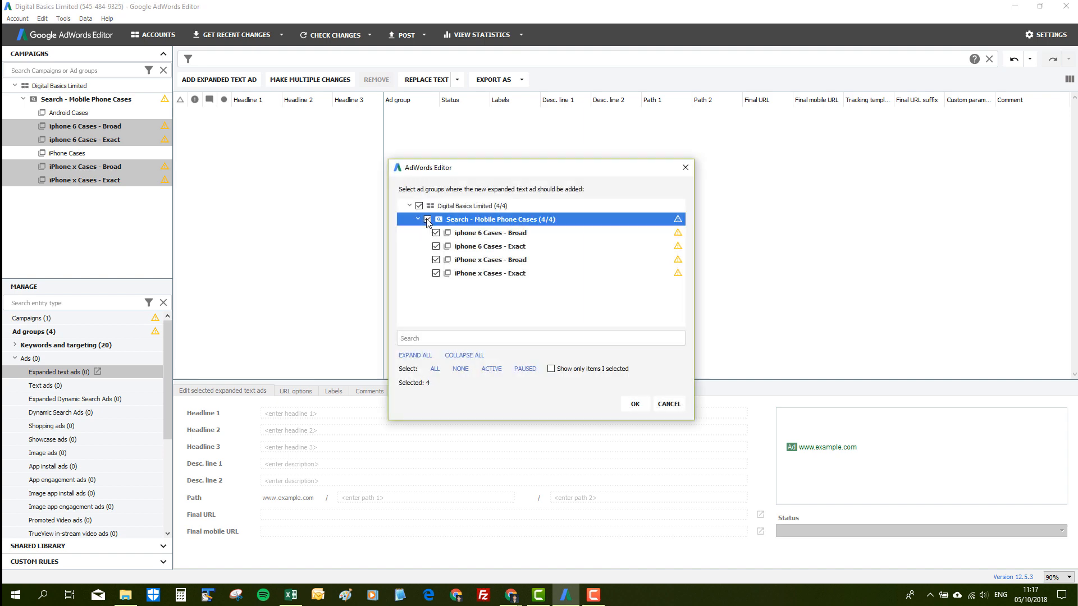
{"action": "left_click", "coordinate": [633, 405]}
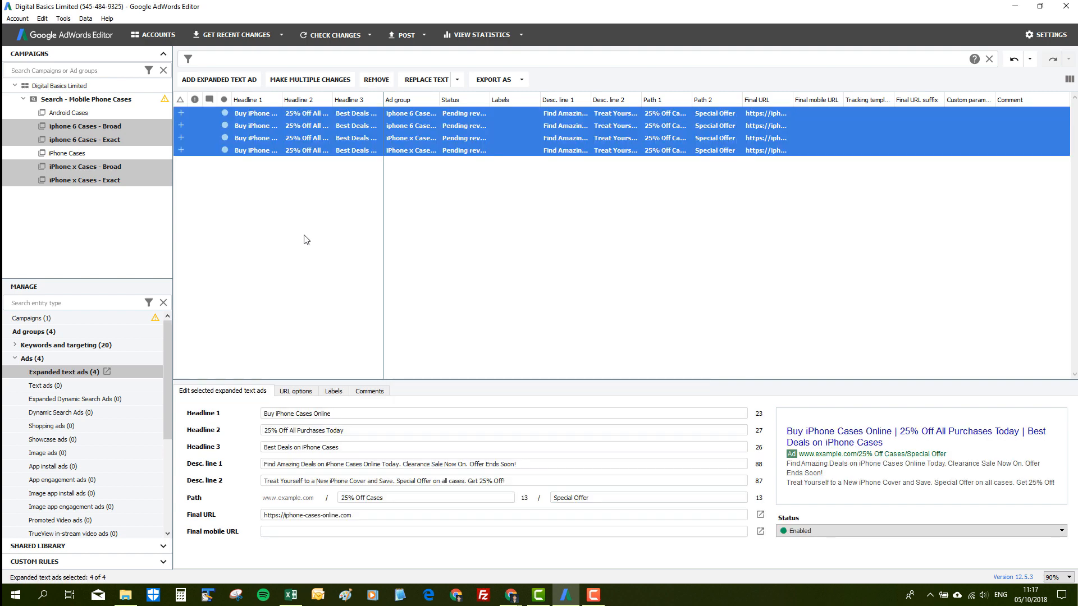
{"action": "left_click", "coordinate": [304, 234]}
Step: Replace "iPhone" with "iPhone 6" in all applicable fields of the iphone 6 Cases - Broad and Exact ads
{"action": "left_click", "coordinate": [111, 128]}
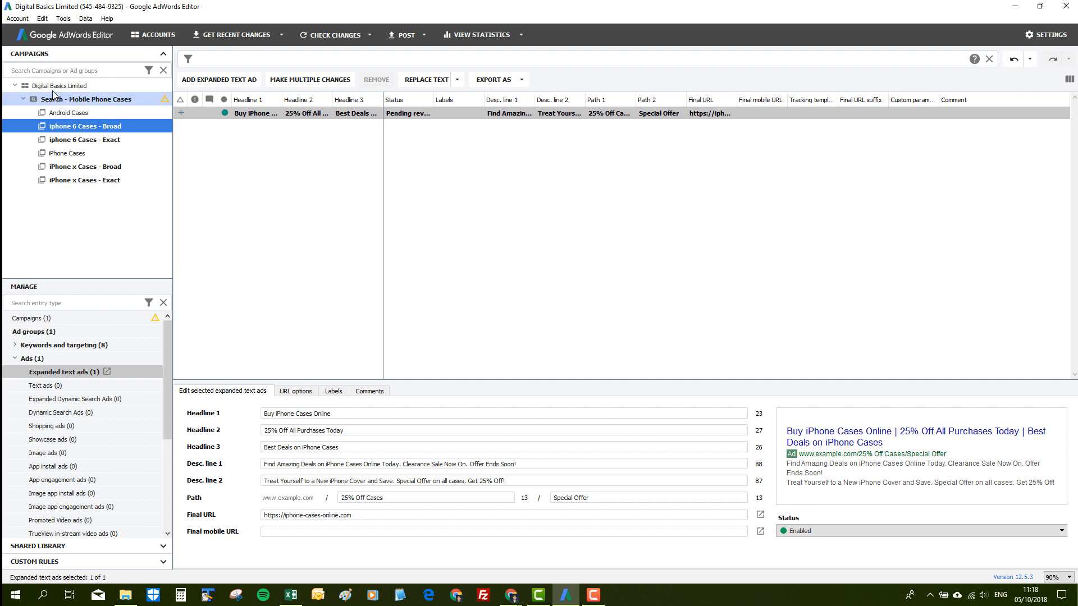
{"action": "left_click", "coordinate": [57, 141], "text": "ctrl"}
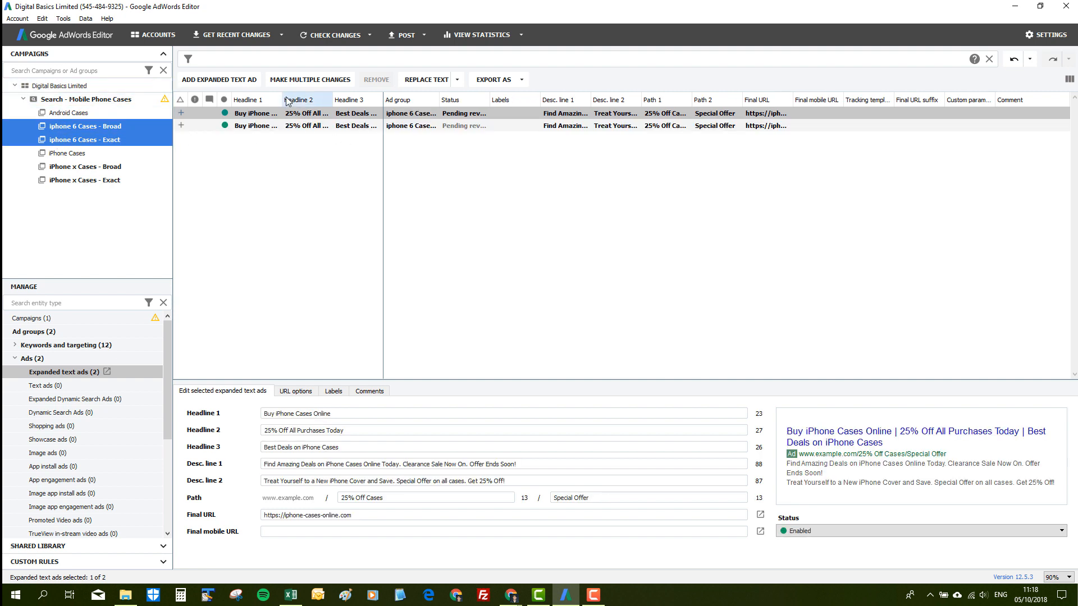
{"action": "left_click", "coordinate": [286, 127]}
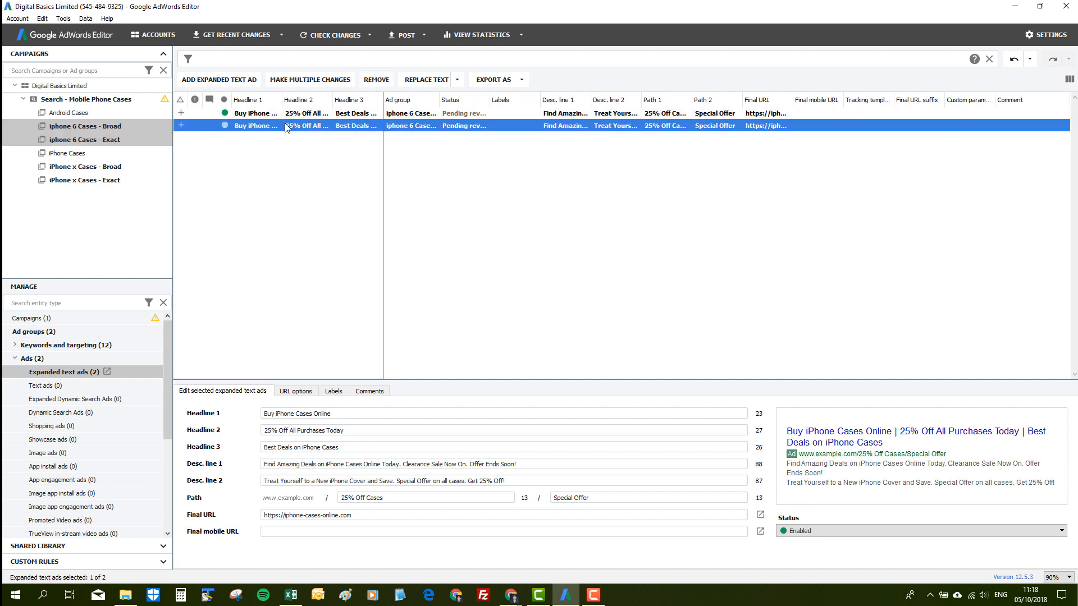
{"action": "key", "text": "ctrl+a"}
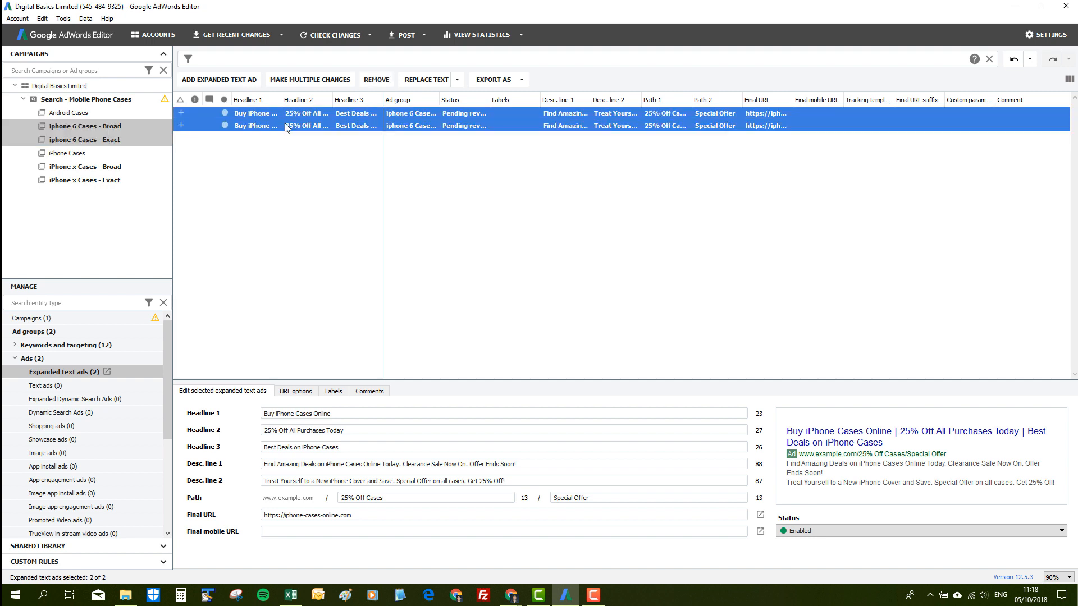
{"action": "key", "text": "ctrl+h"}
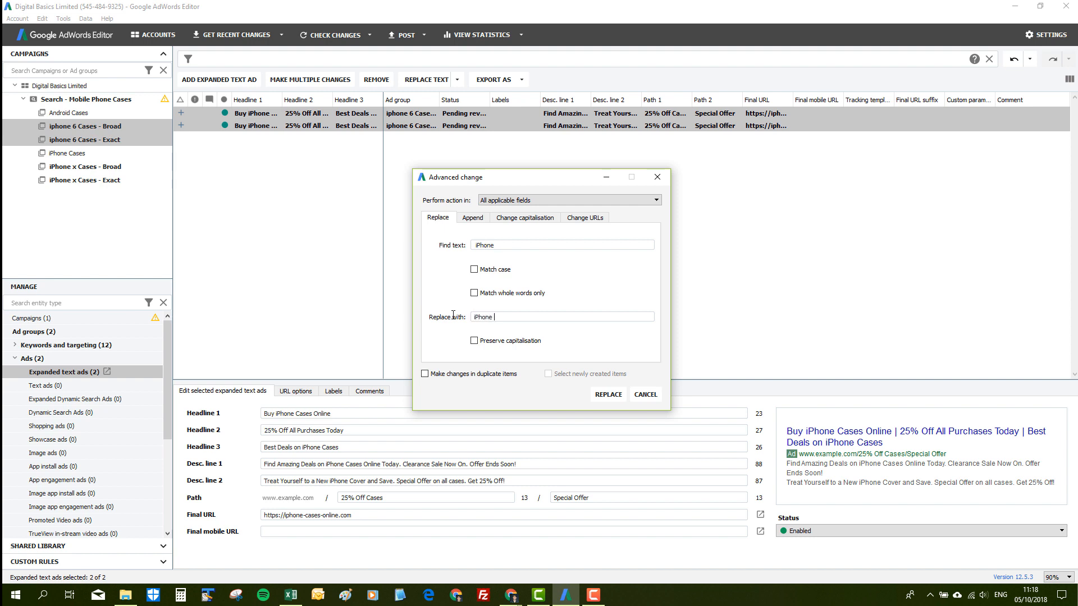
{"action": "left_click", "coordinate": [602, 396]}
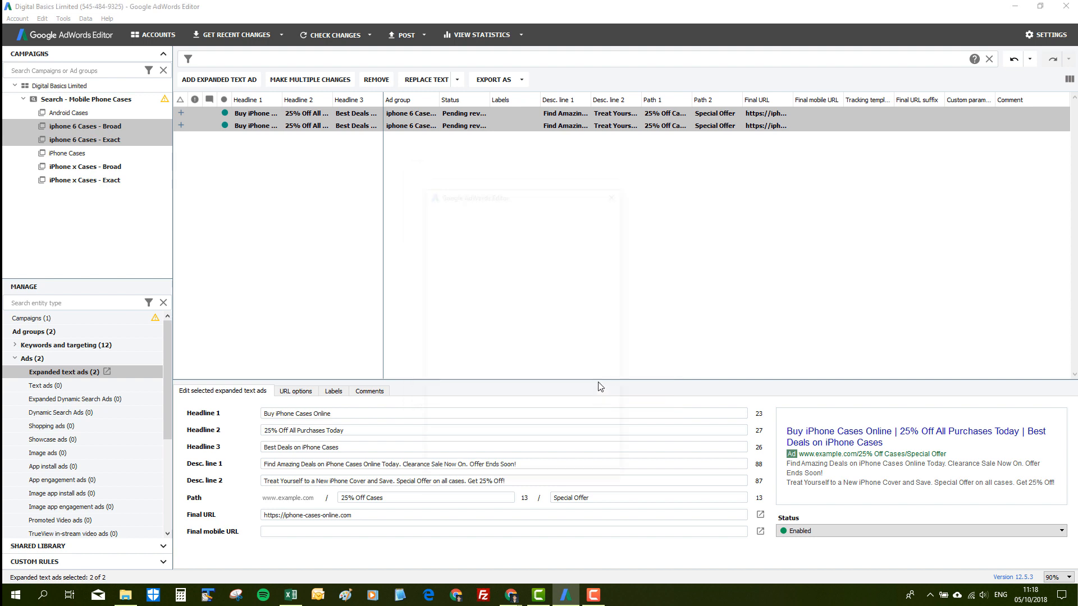
{"action": "left_click", "coordinate": [601, 465]}
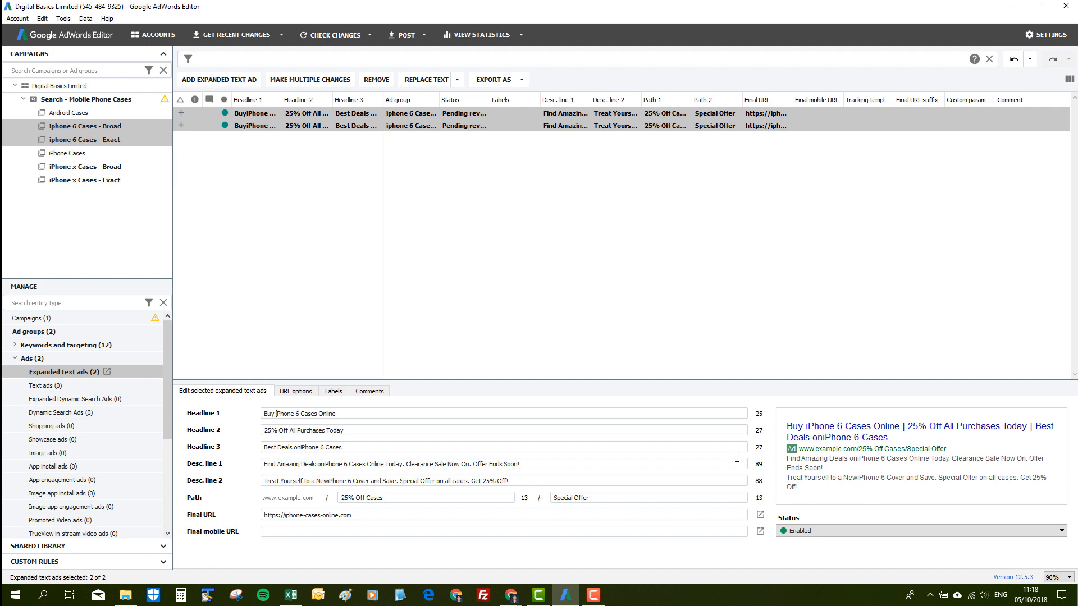
Step: Replace "iPhone" with "iPhone X" in all applicable fields of the iPhone x Cases - Broad and Exact ads
{"action": "left_click", "coordinate": [55, 168]}
{"action": "key", "text": "shift+Down"}
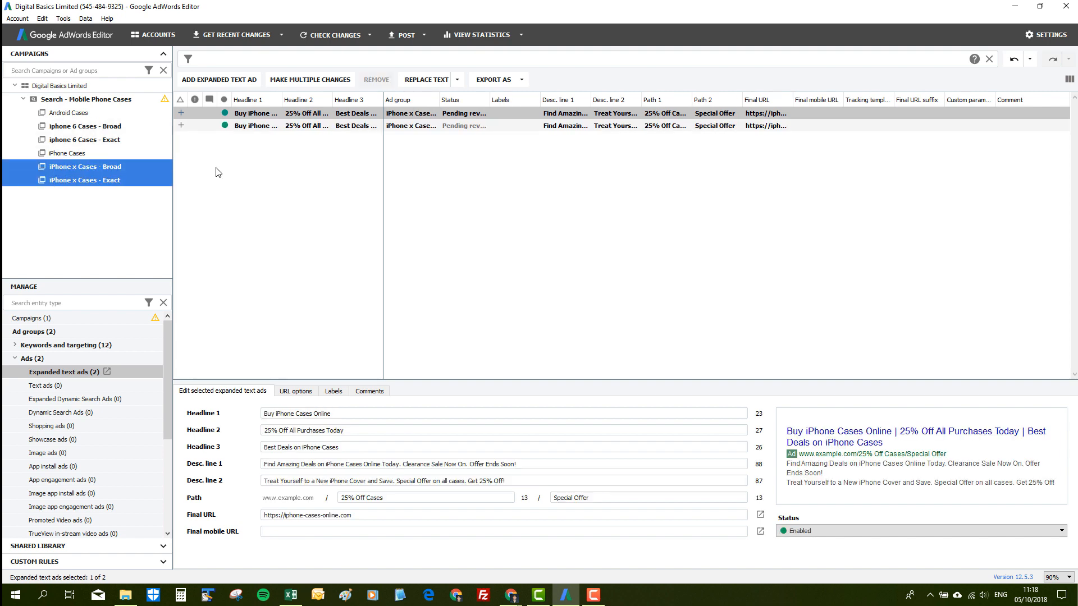
{"action": "left_click", "coordinate": [312, 126]}
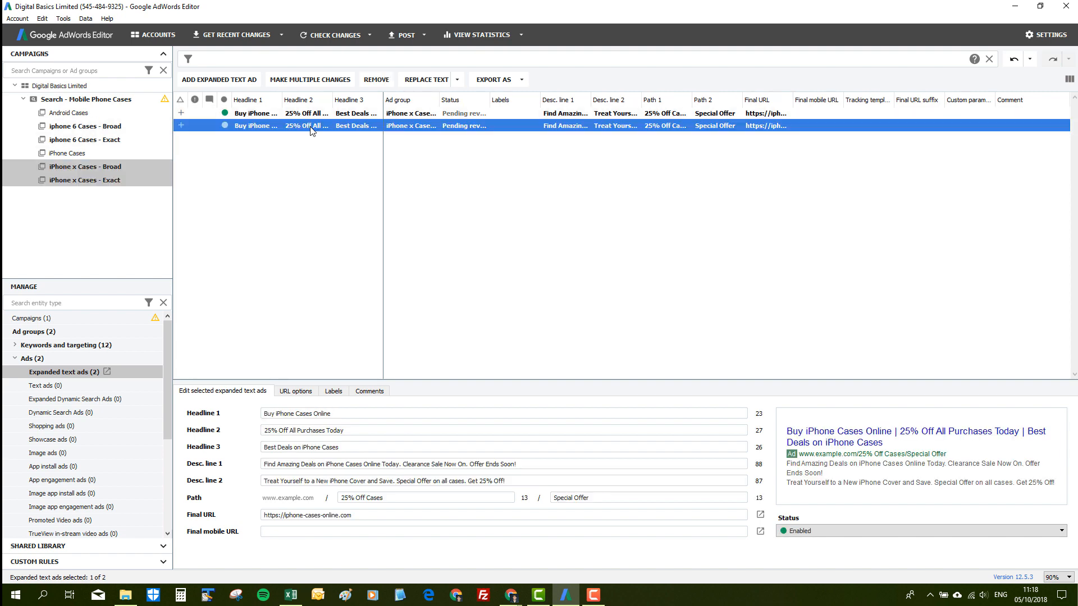
{"action": "key", "text": "ctrl+a"}
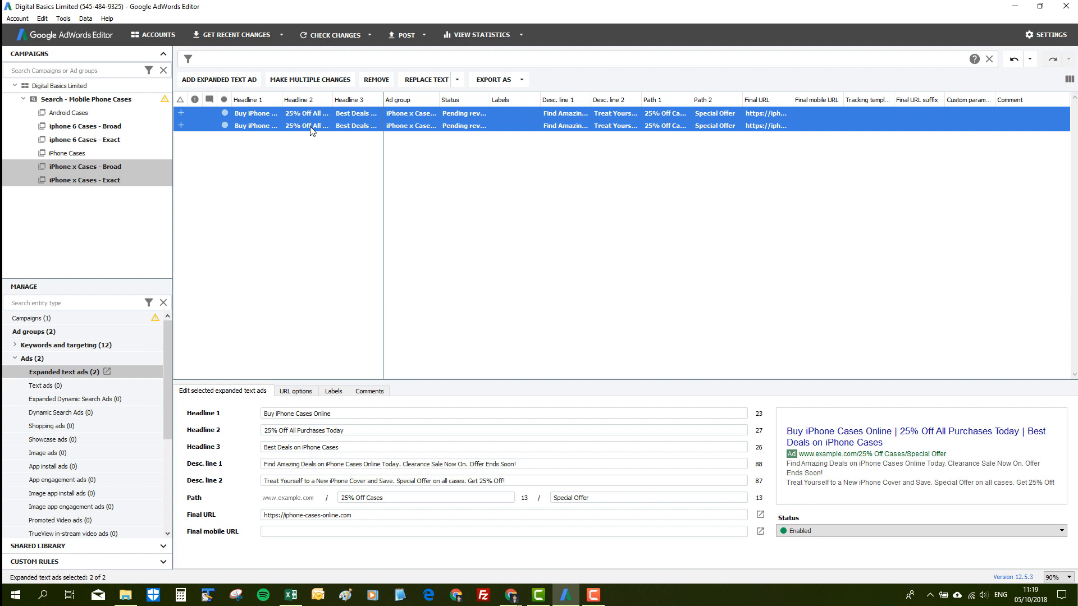
{"action": "key", "text": "ctrl+h"}
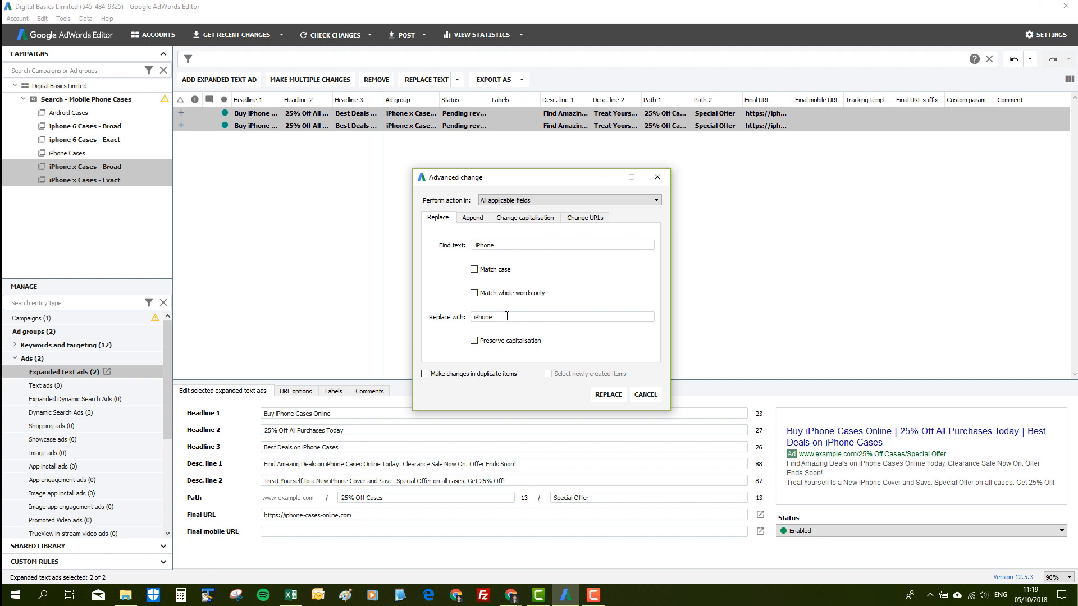
{"action": "left_click", "coordinate": [608, 395]}
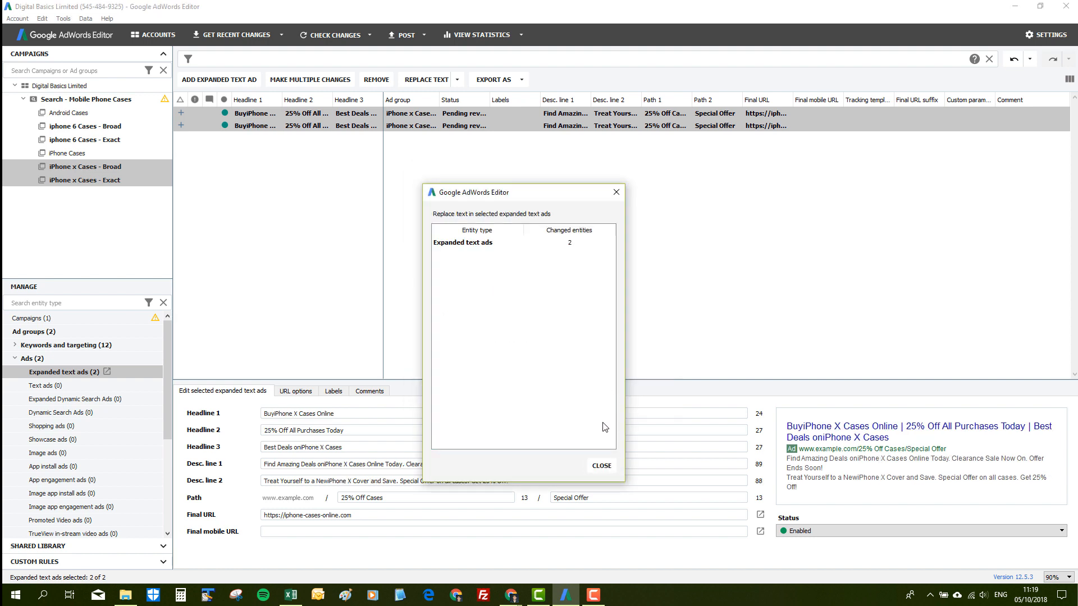
{"action": "left_click", "coordinate": [600, 466]}
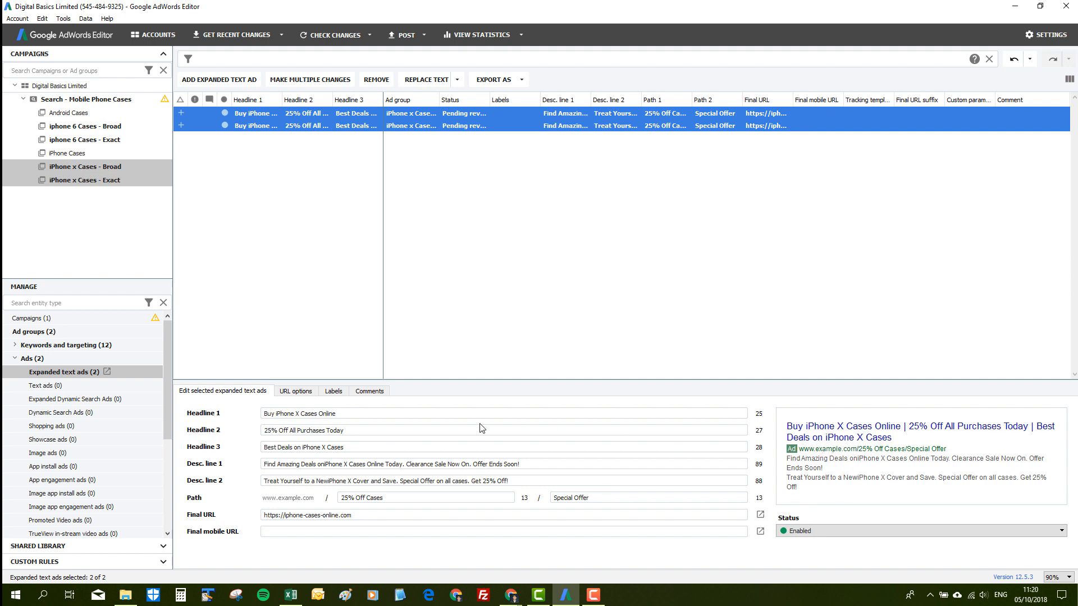
Step: Insert the missing space before "iPhone X" in both description lines of the two iPhone x Cases ads
{"action": "left_click", "coordinate": [325, 465]}
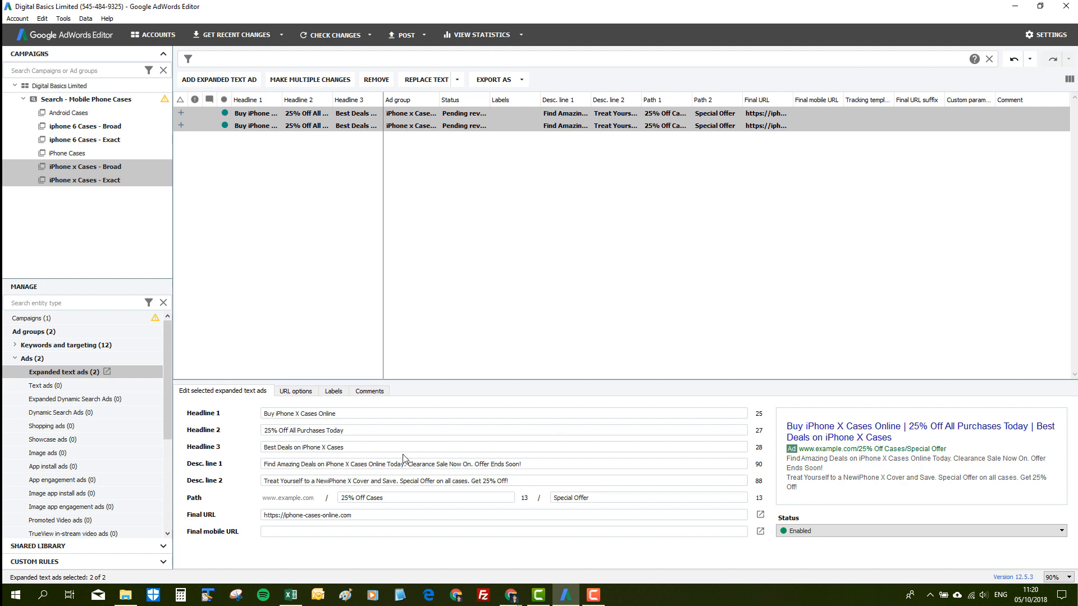
{"action": "left_click", "coordinate": [329, 481]}
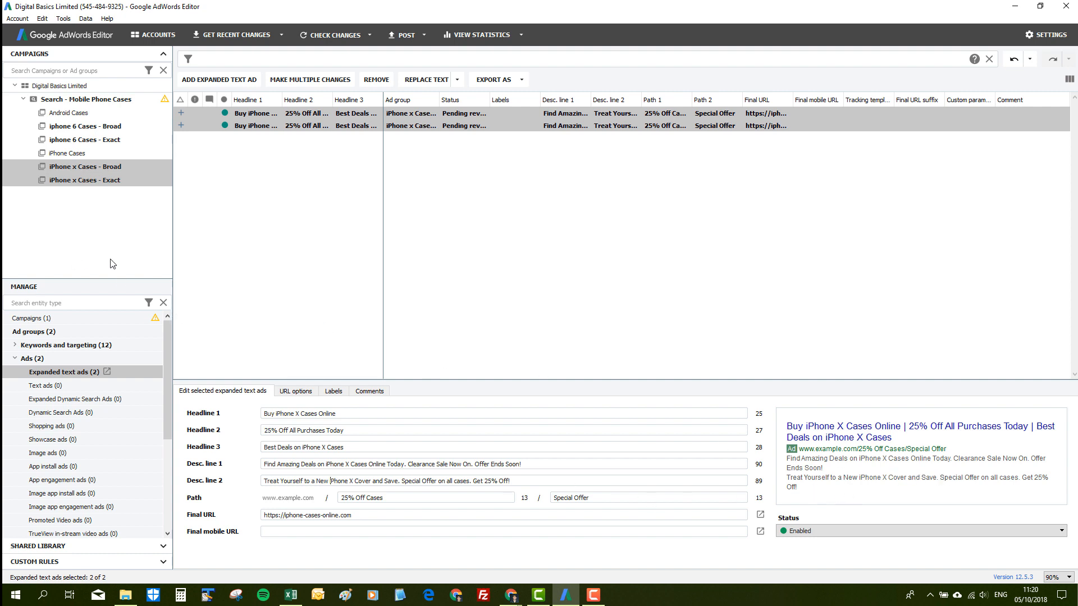
Step: Review the keywords and the expanded text ad of the iPhone x Cases - Broad ad group
{"action": "left_click", "coordinate": [86, 170]}
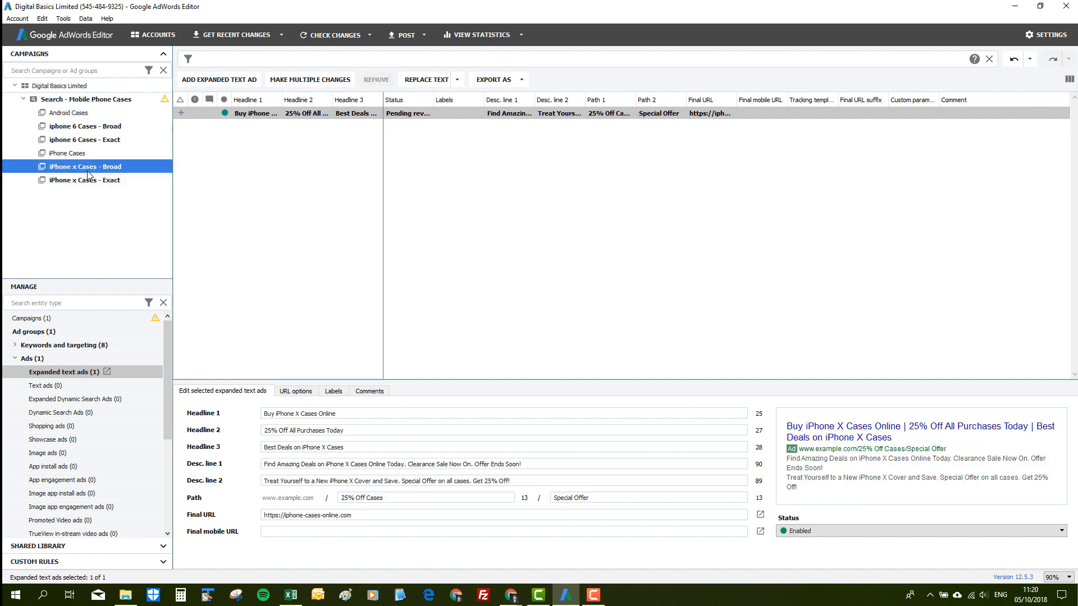
{"action": "left_click", "coordinate": [34, 344]}
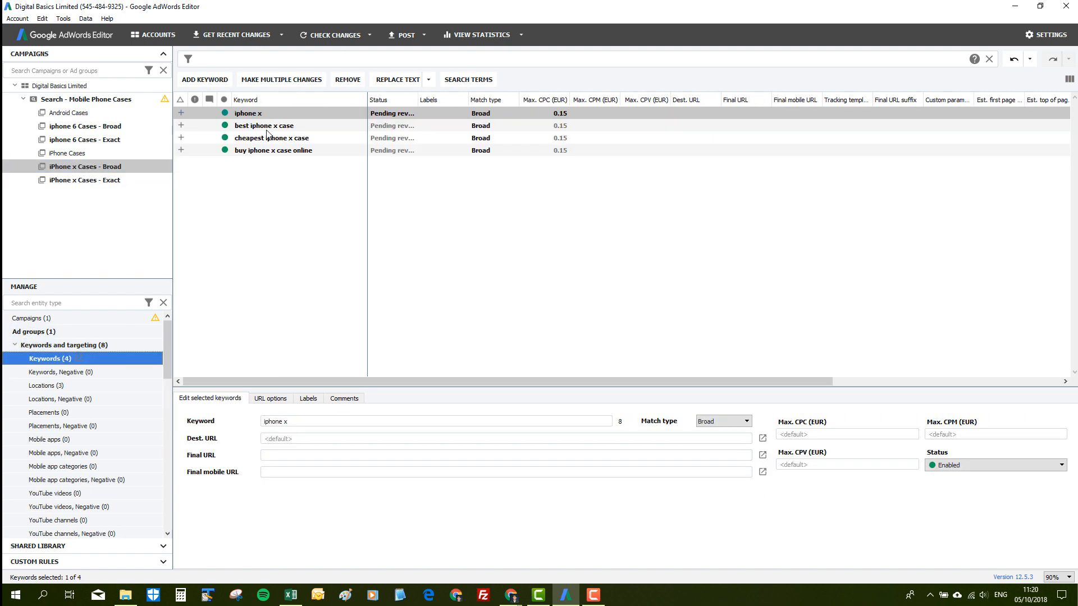
{"action": "left_click", "coordinate": [124, 344]}
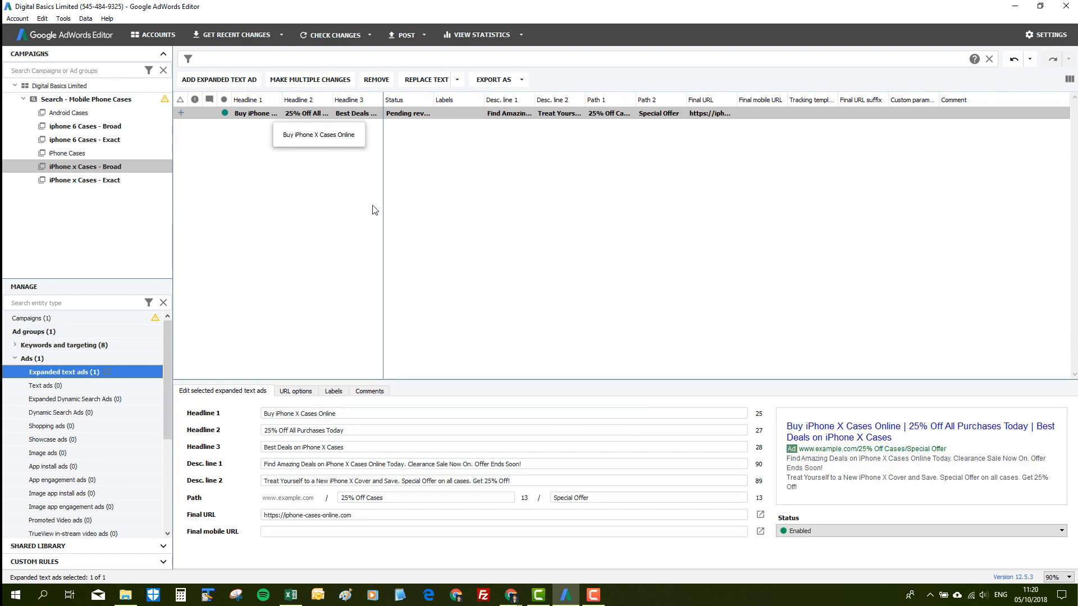
{"action": "left_click", "coordinate": [227, 221]}
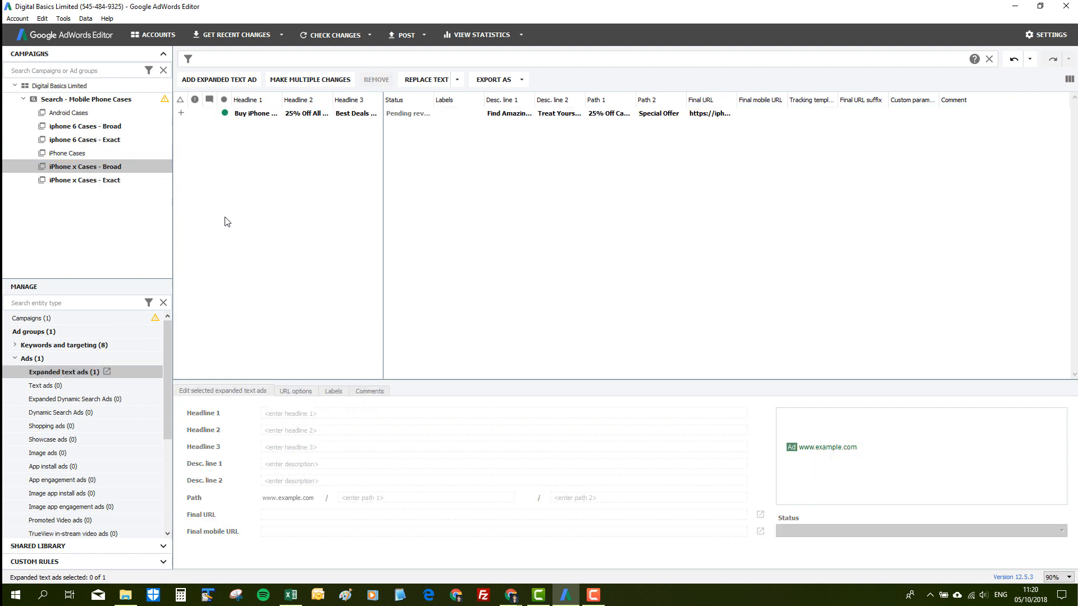
Step: Post the local ad group, keyword and expanded text ad changes for all campaigns
{"action": "left_click", "coordinate": [404, 36]}
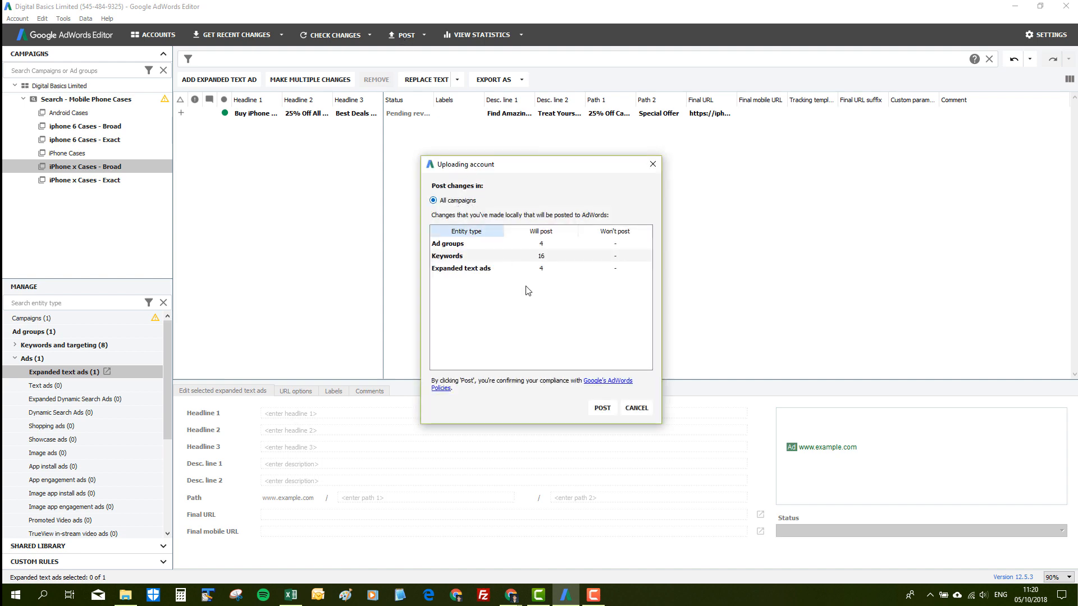
{"action": "left_click", "coordinate": [600, 409]}
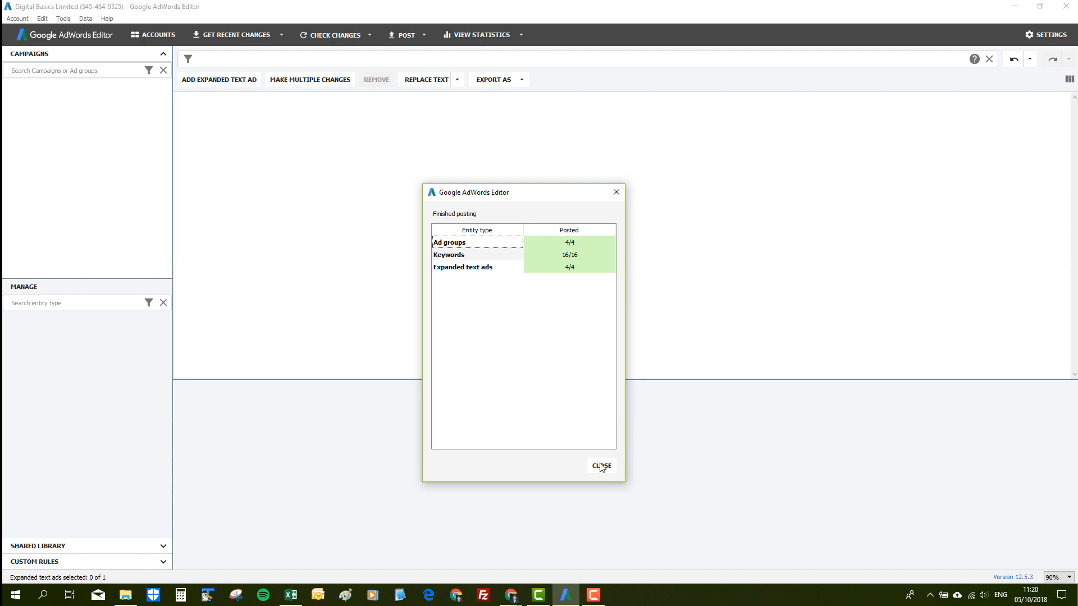
{"action": "left_click", "coordinate": [600, 467]}
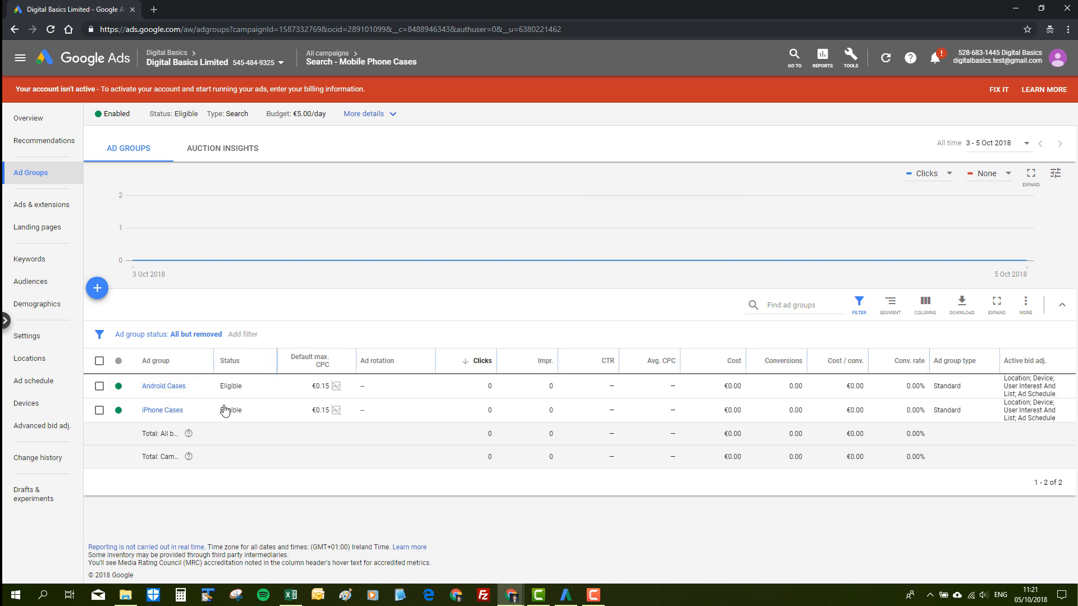
Step: Refresh the campaign's ad groups in Google Ads and inspect the keywords and ads of iphone 6 Cases - Exact
{"action": "key", "text": "F5"}
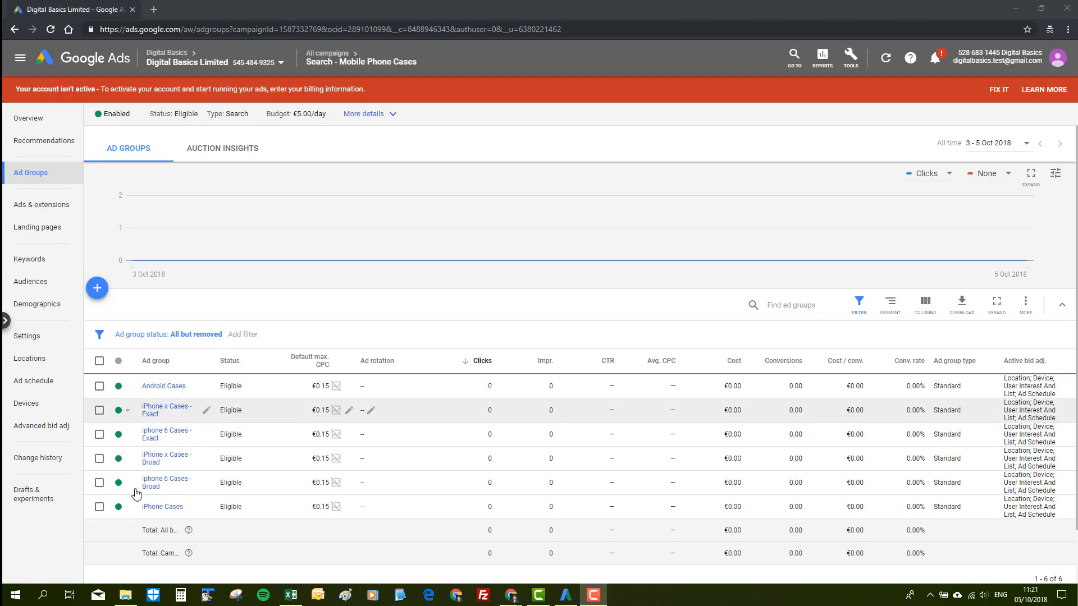
{"action": "left_click", "coordinate": [154, 435]}
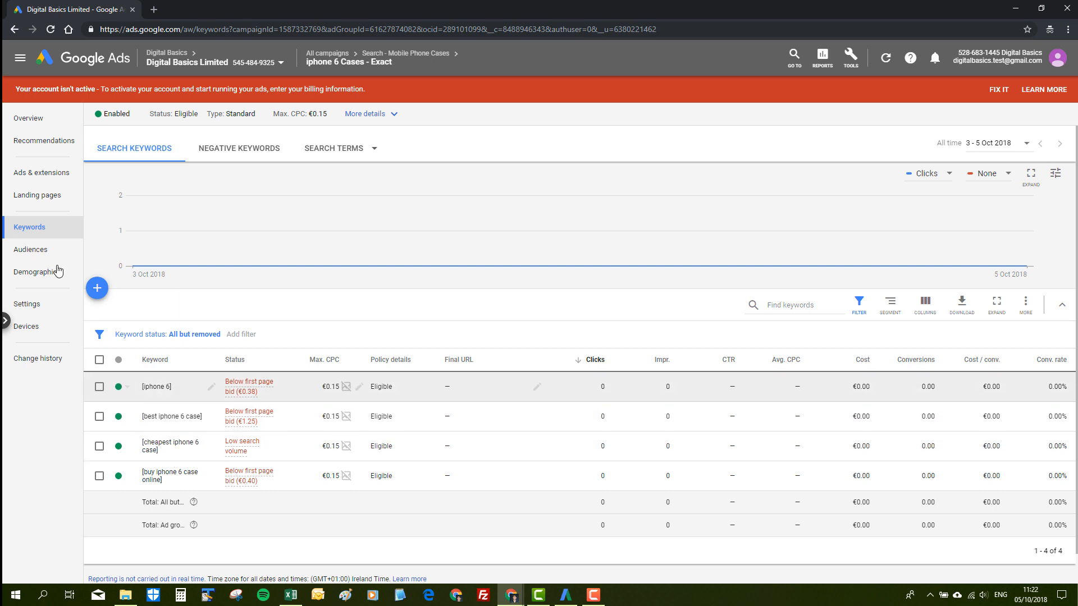
{"action": "left_click", "coordinate": [53, 175]}
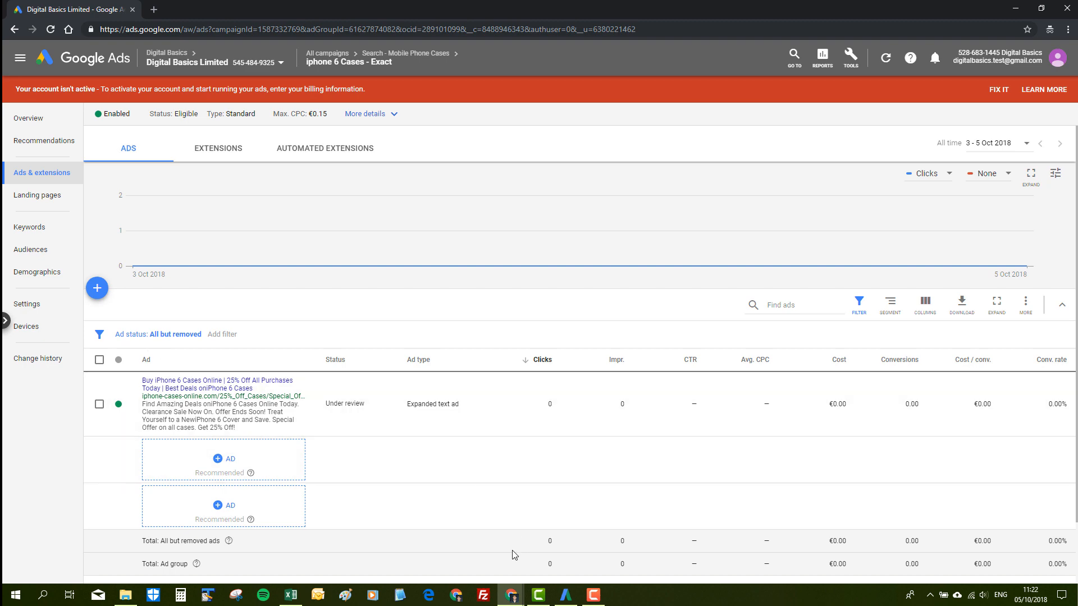
Step: Switch to Excel and look over the table of campaigns, ad groups, keywords and match types
{"action": "left_click", "coordinate": [291, 595]}
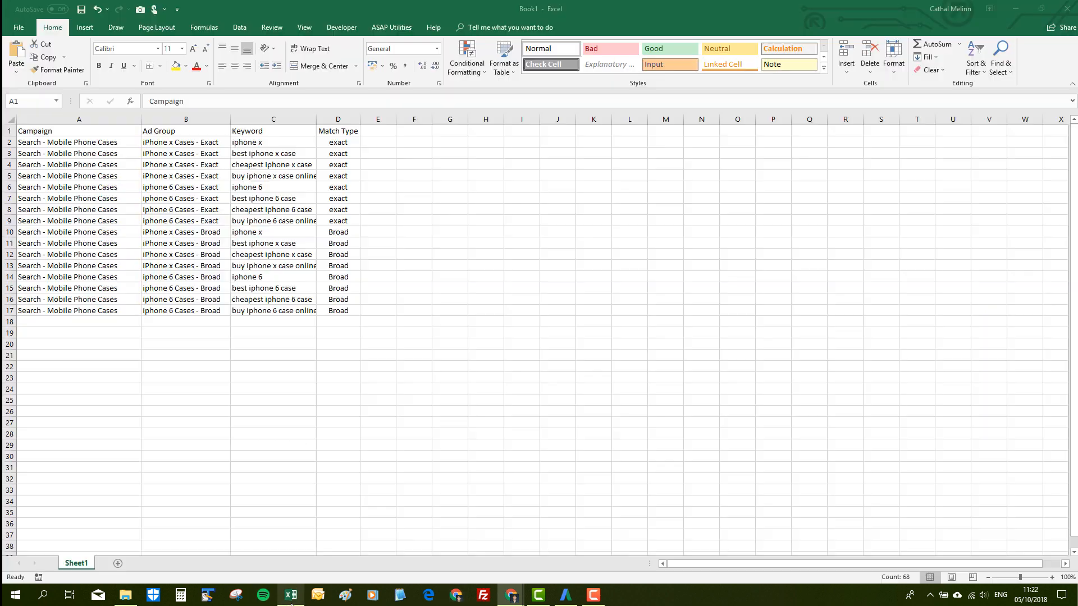
{"action": "key", "text": "ctrl+a"}
{"action": "left_click", "coordinate": [217, 295]}
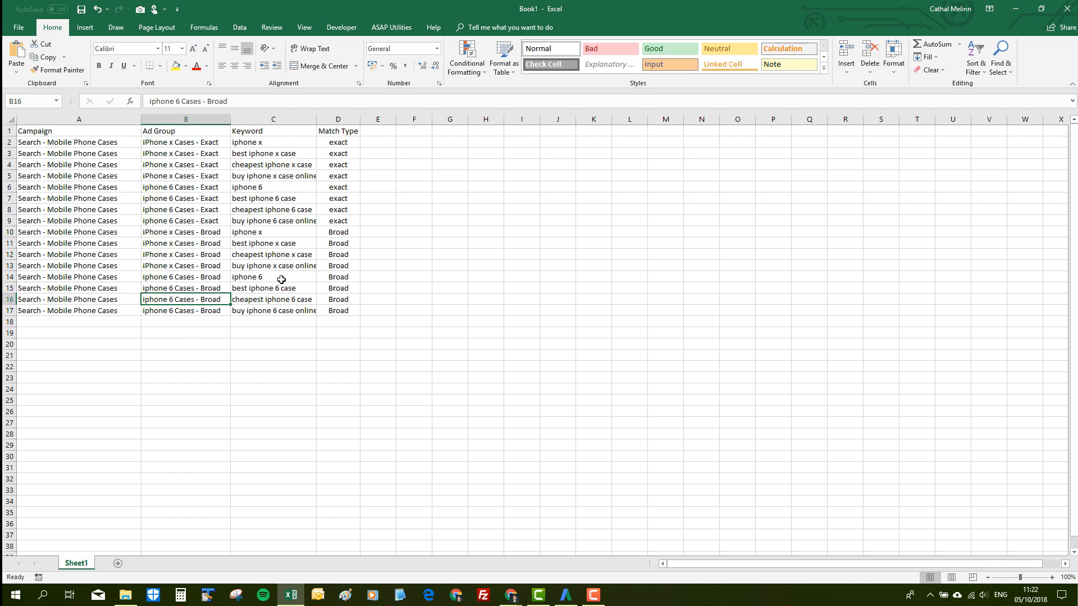
Step: Switch back to AdWords Editor and look at the account export options without exporting anything
{"action": "left_click", "coordinate": [564, 596]}
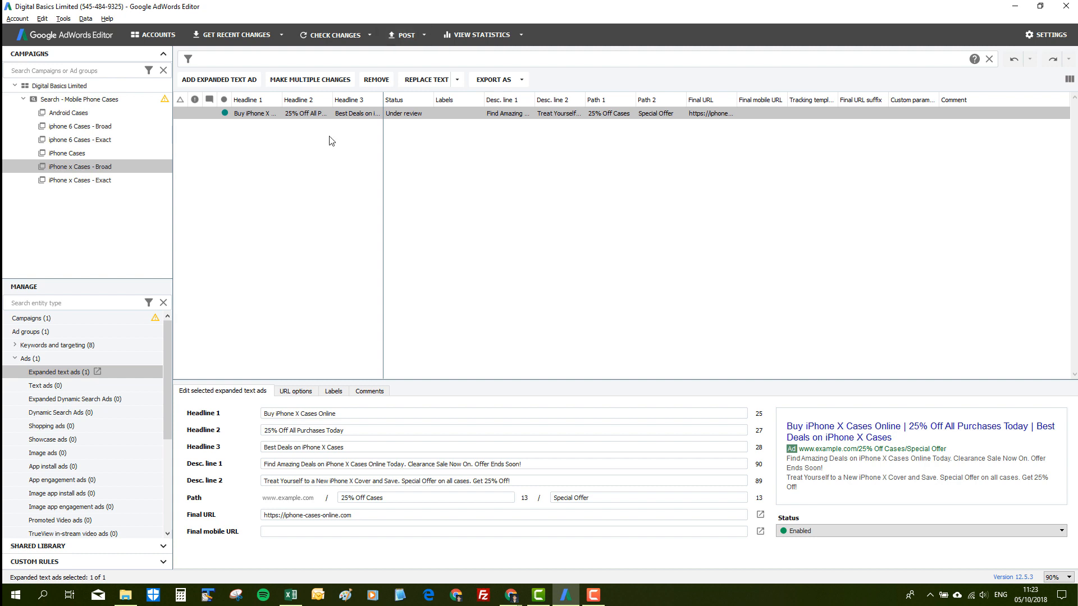
{"action": "left_click", "coordinate": [18, 19]}
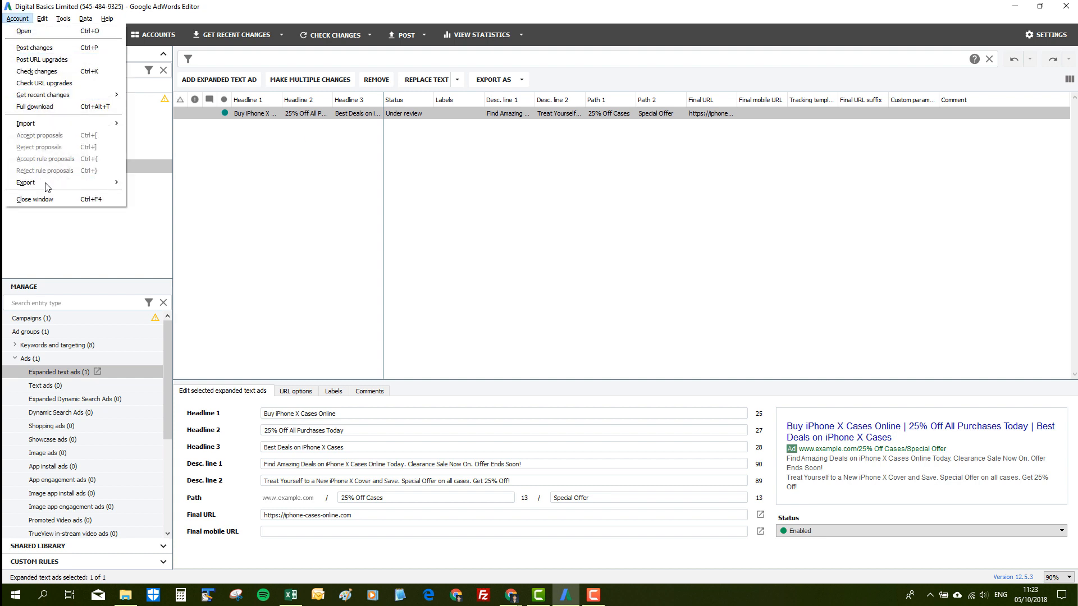
{"action": "mouse_move", "coordinate": [50, 183]}
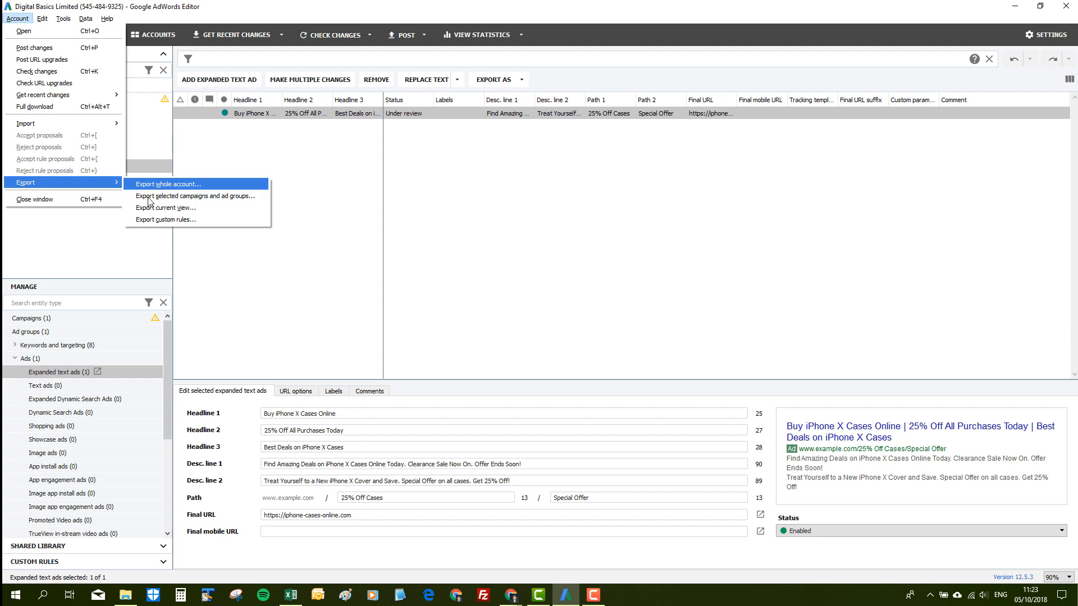
{"action": "left_click", "coordinate": [320, 167]}
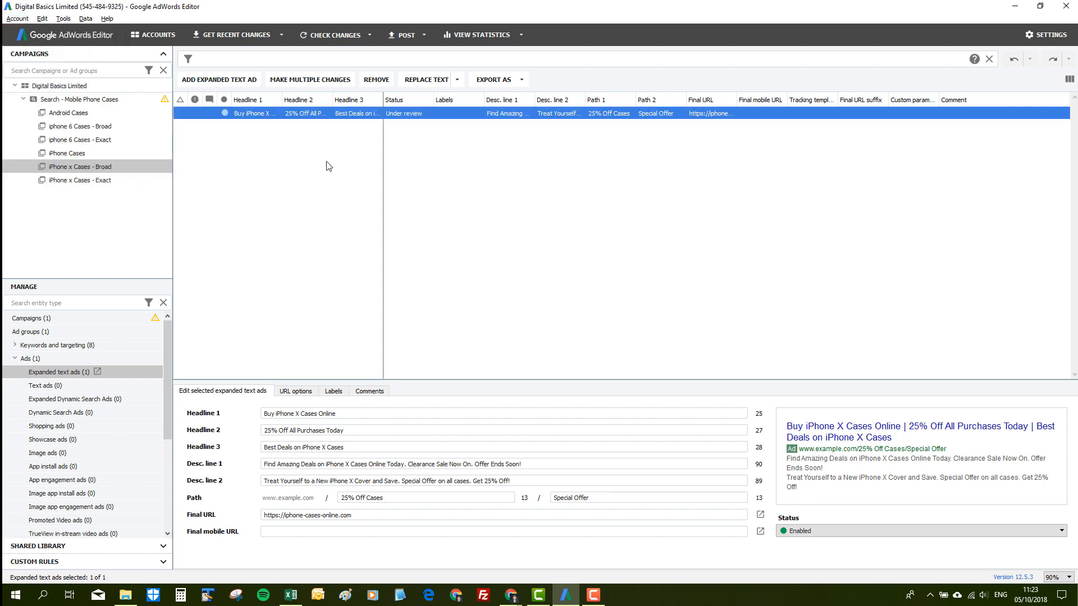
{"action": "left_click", "coordinate": [327, 165]}
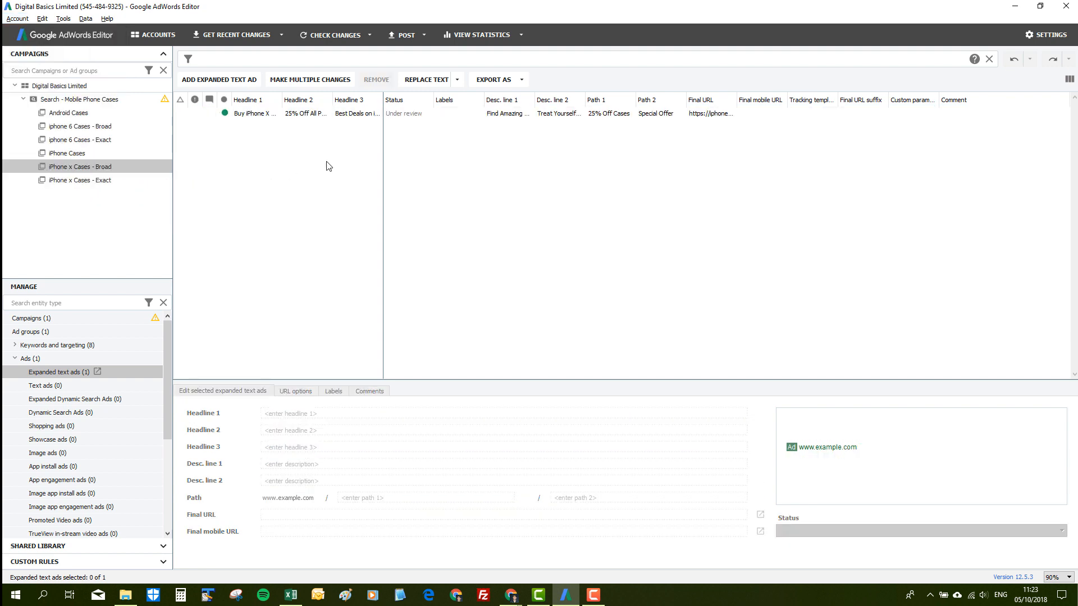